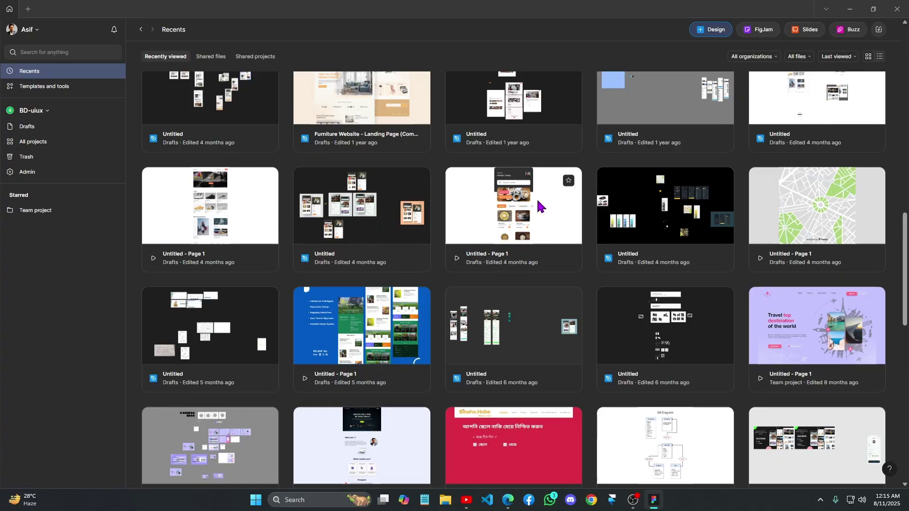
Create a new design file and set the page background to dark grey 3C3C3C.
left_click(711, 34)
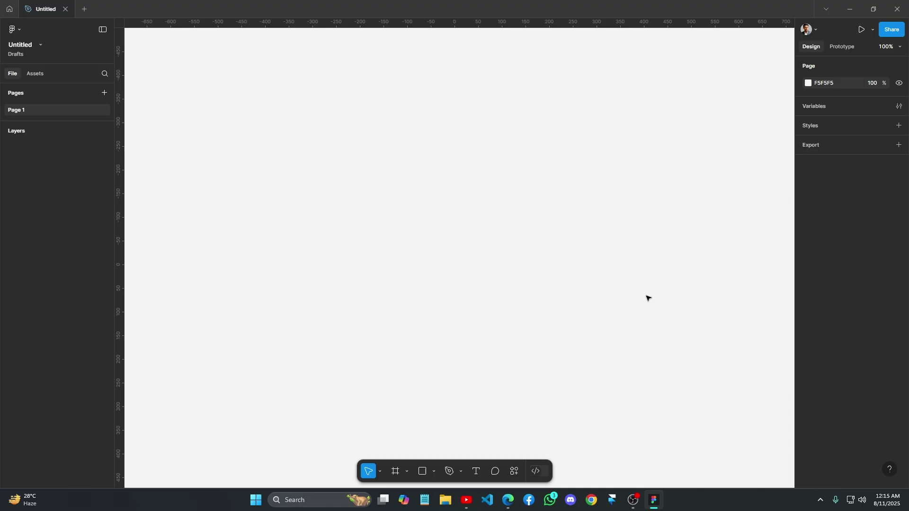
left_click(808, 83)
left_click_drag(761, 122, 676, 189)
left_click(517, 205)
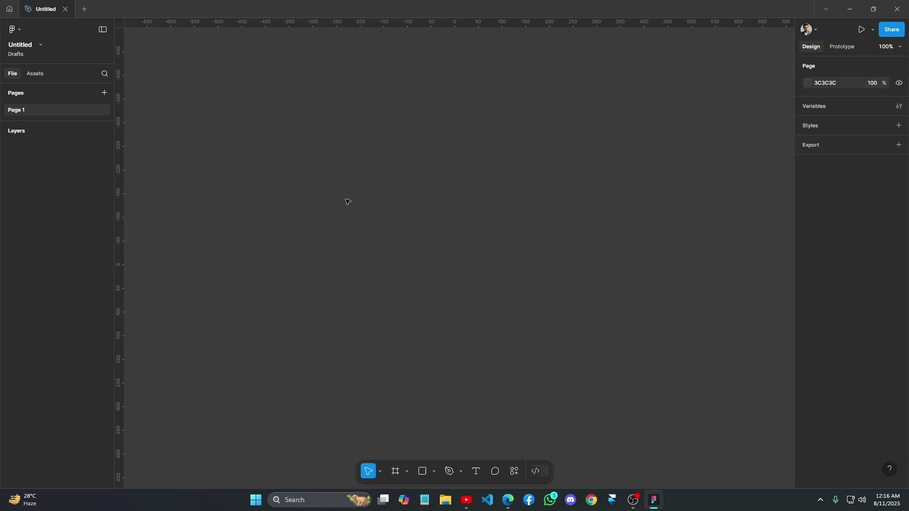
Draw two frames side by side, about 211 × 224 and 257 × 309, and nudge the larger one slightly upward.
key("f")
left_click_drag(349, 199, 449, 305)
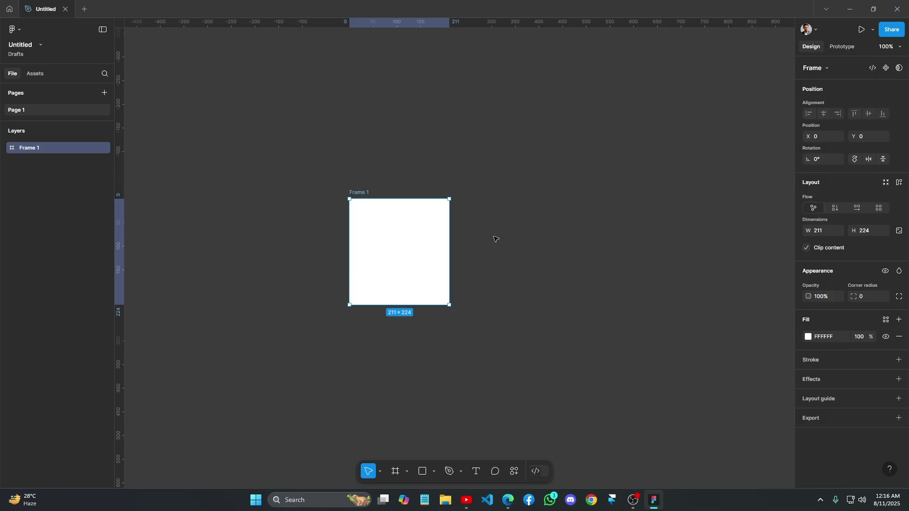
key("f")
left_click_drag(492, 206, 615, 356)
left_click_drag(578, 319, 570, 300)
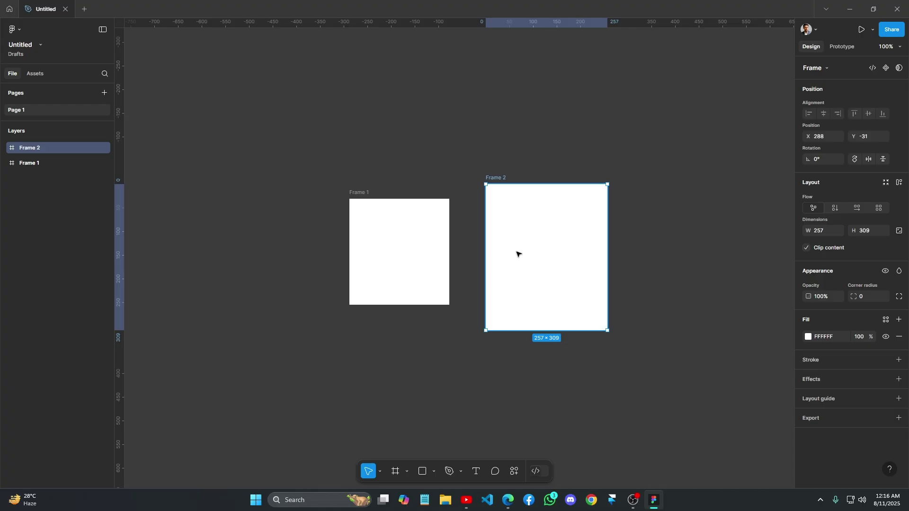
With the Frame tool, browse the preset sizes for phone, tablet, desktop, paper and social media.
key("f")
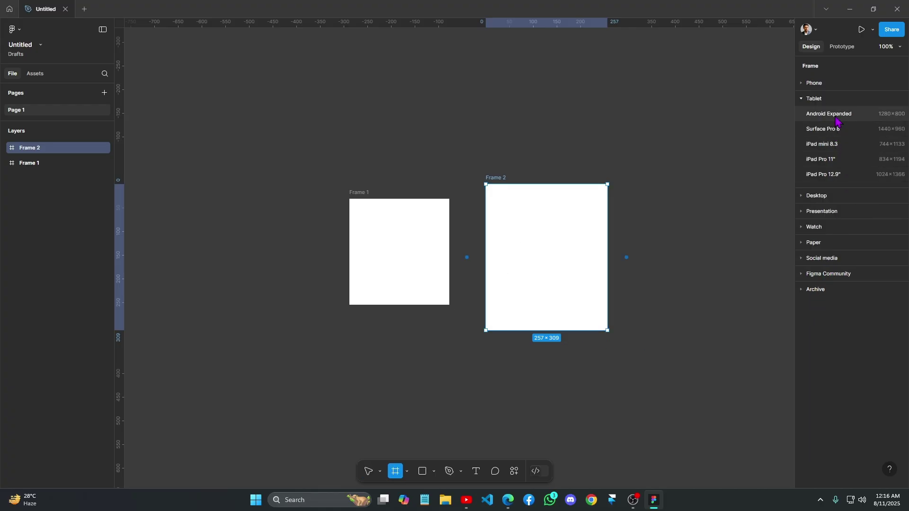
left_click(812, 87)
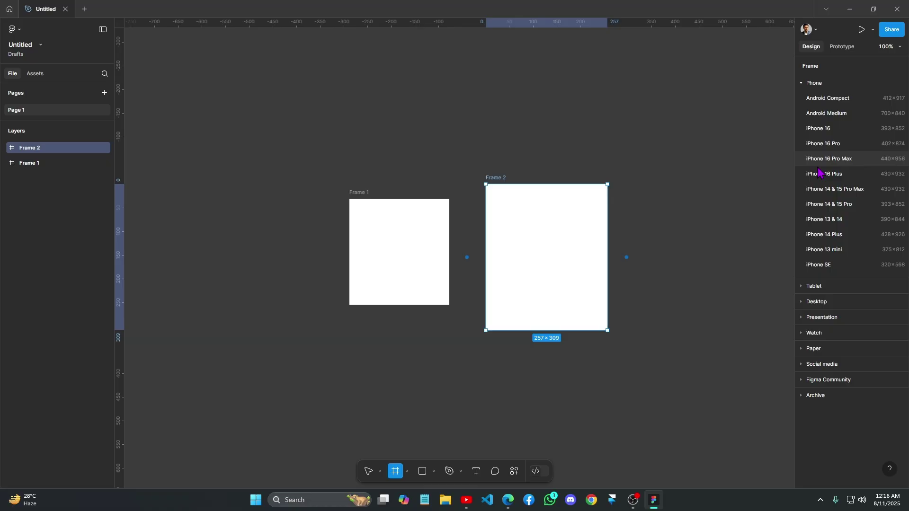
left_click(823, 286)
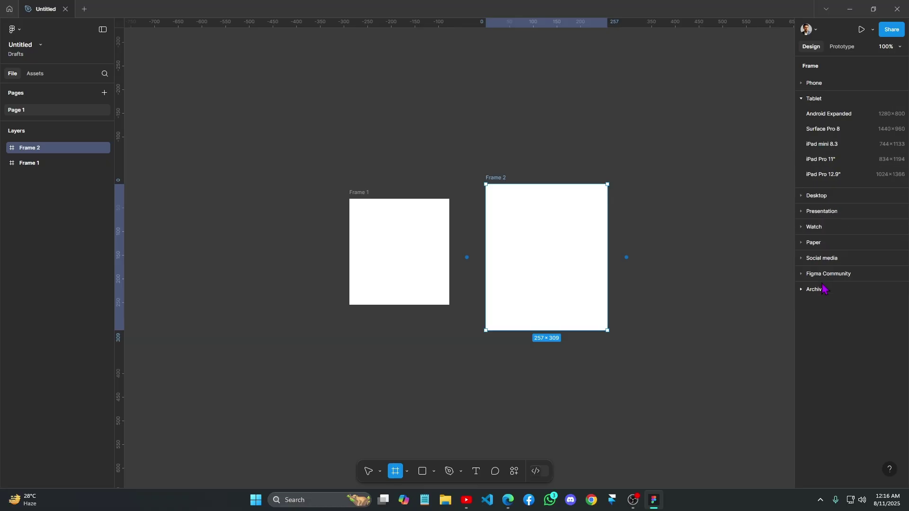
left_click(825, 199)
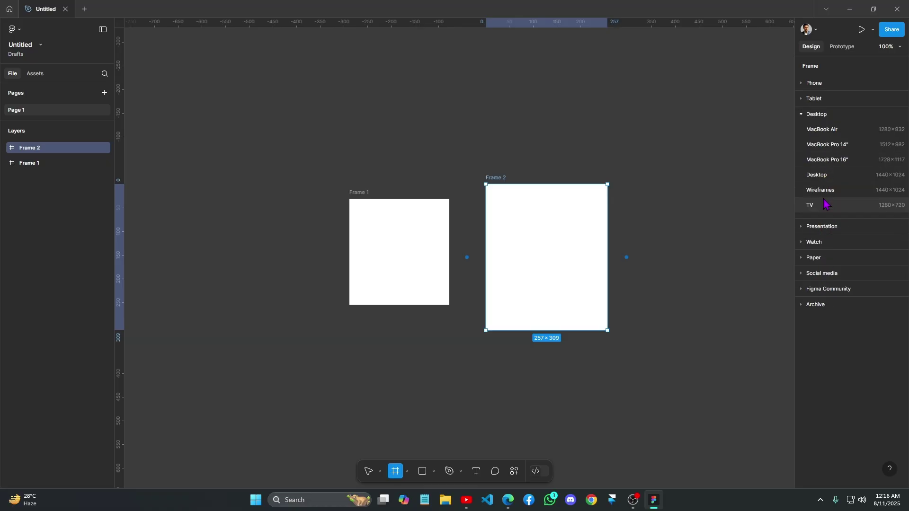
left_click(822, 263)
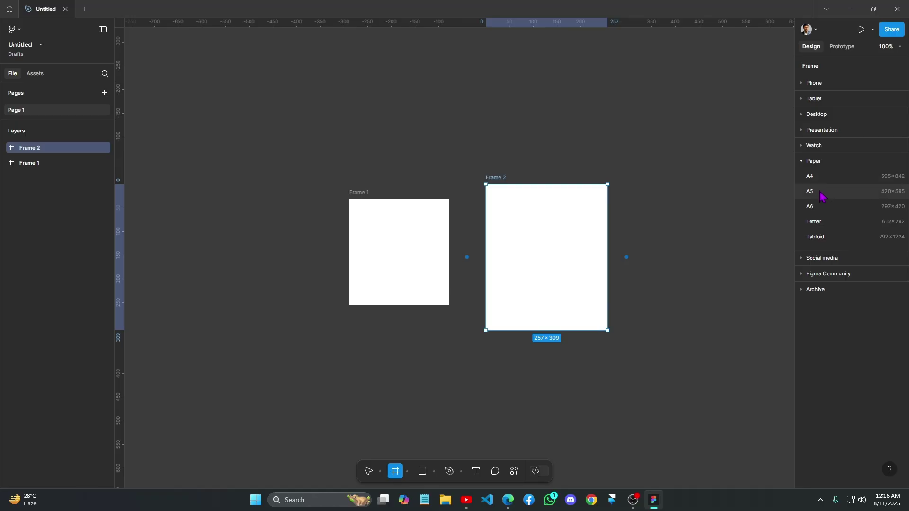
left_click(823, 260)
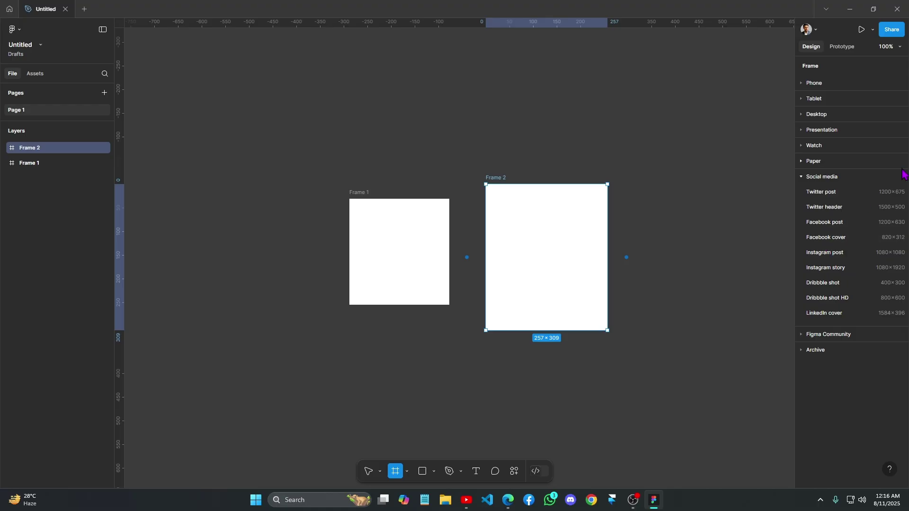
Add three more frames: one of 257 × 309, one drawn about 265 × 424, and another of 265 × 424.
left_click(712, 265)
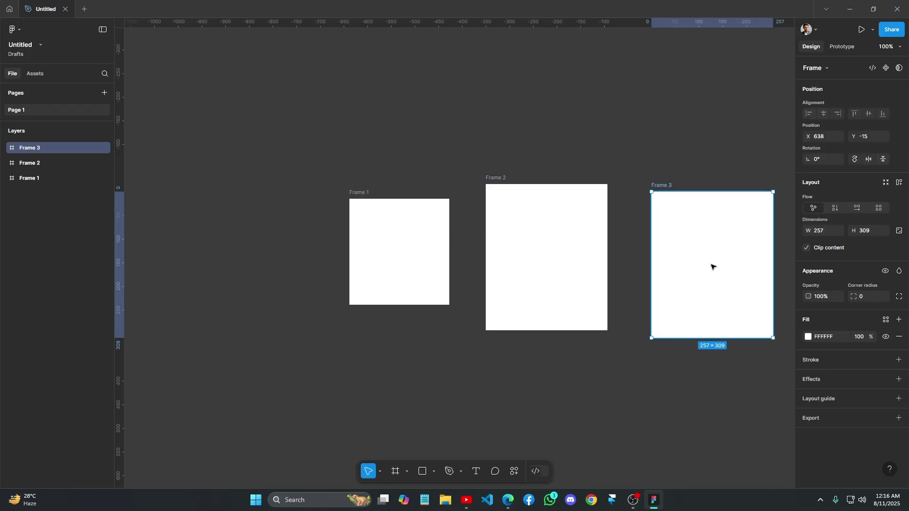
key("f")
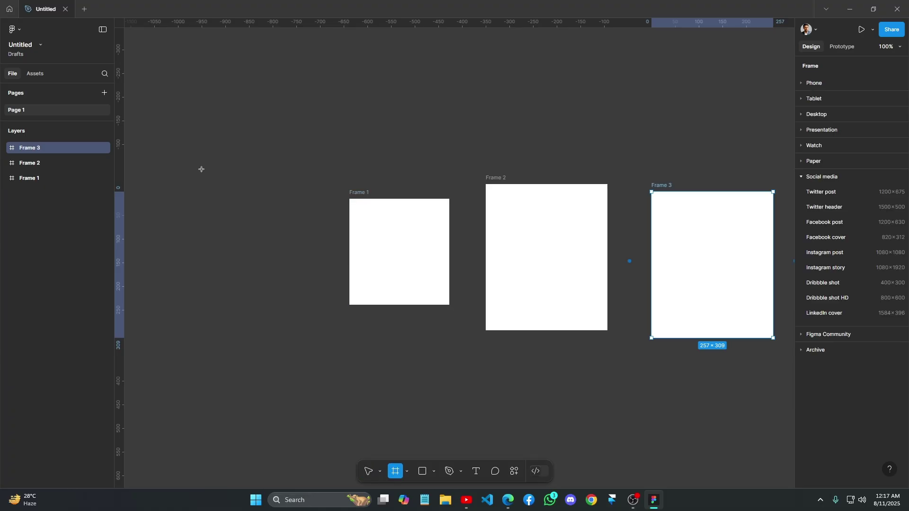
left_click_drag(202, 169, 327, 370)
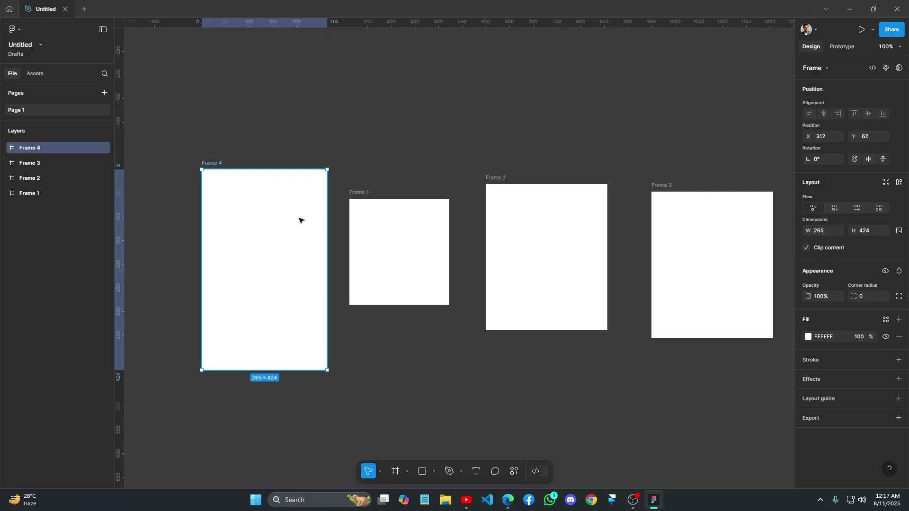
key("f")
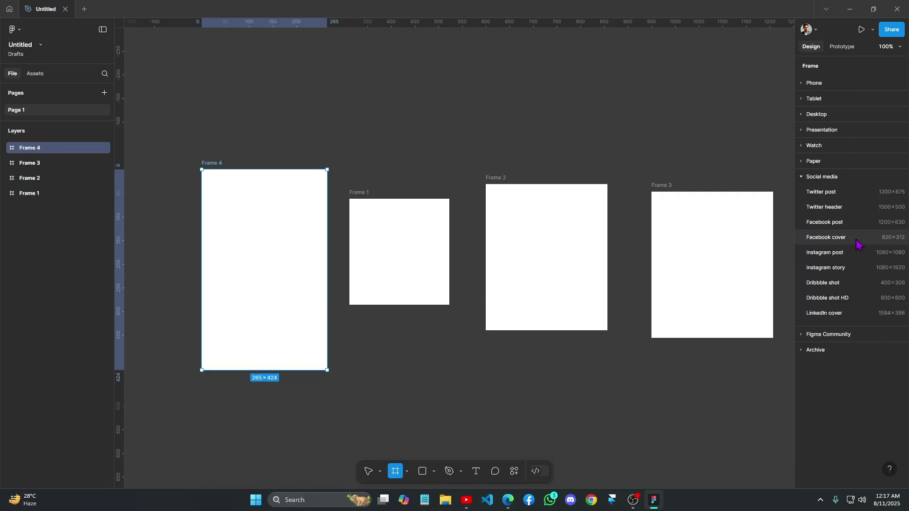
left_click(295, 143)
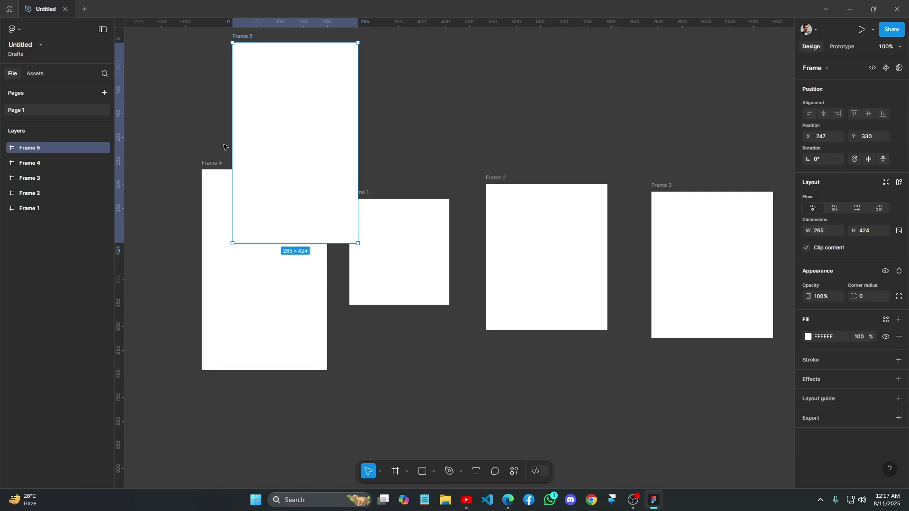
Select all the frames on the canvas and delete them.
left_click_drag(178, 120, 227, 171)
left_click_drag(352, 345, 747, 377)
key("Delete")
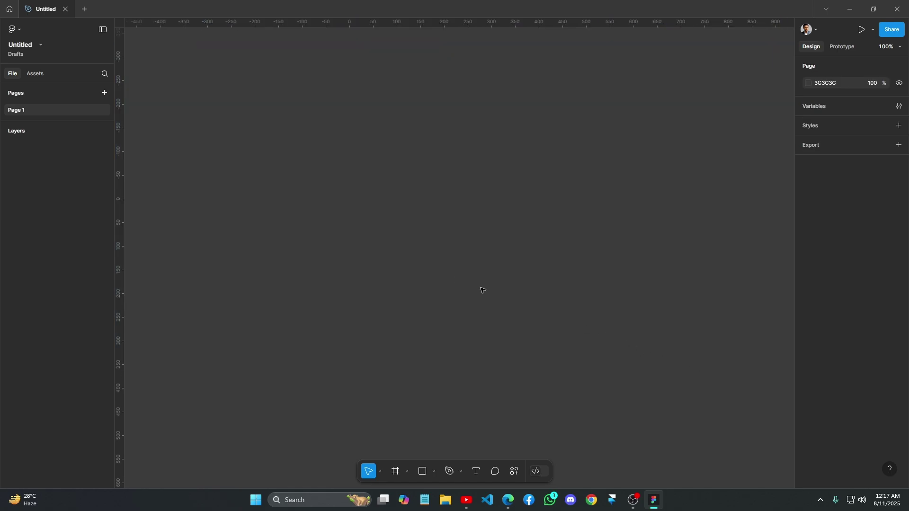
Place a new 265 × 424 frame on the empty canvas.
scroll(445, 282, "up", 3)
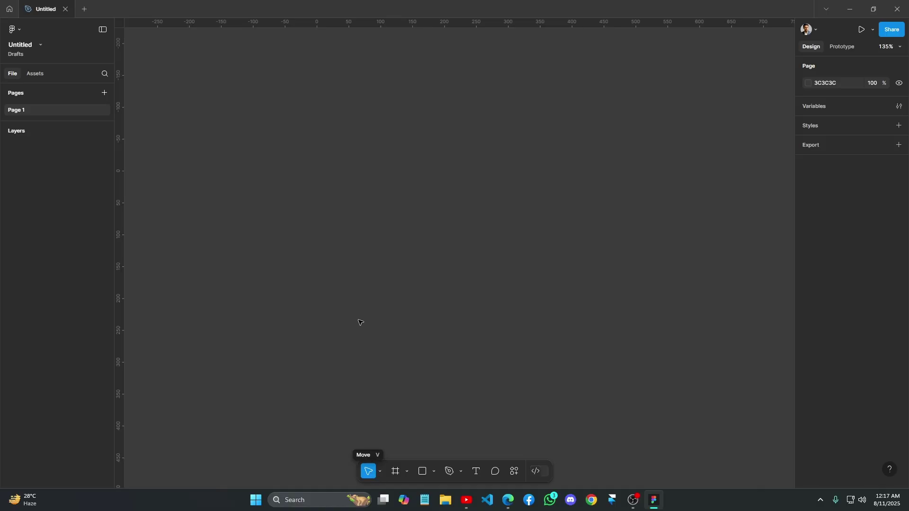
left_click(380, 473)
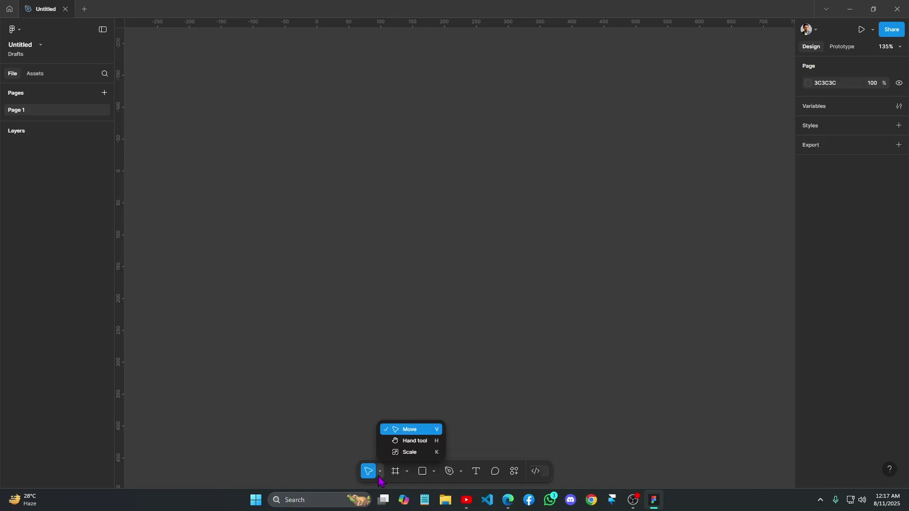
left_click(412, 441)
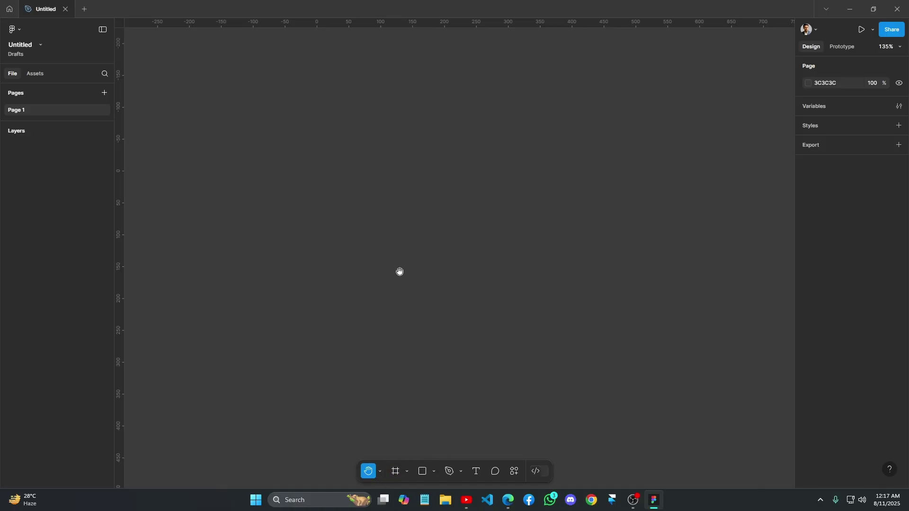
left_click_drag(399, 271, 482, 220)
left_click_drag(427, 280, 454, 294)
key("f")
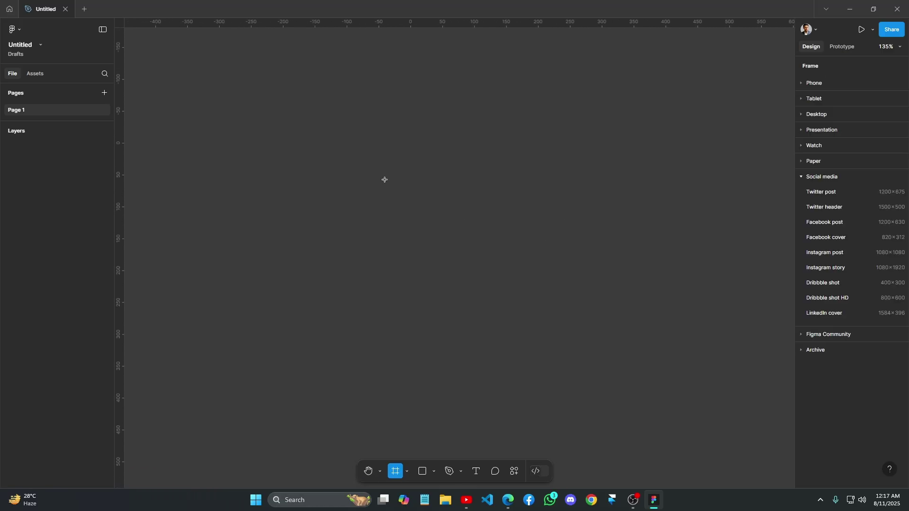
key("ctrl+z")
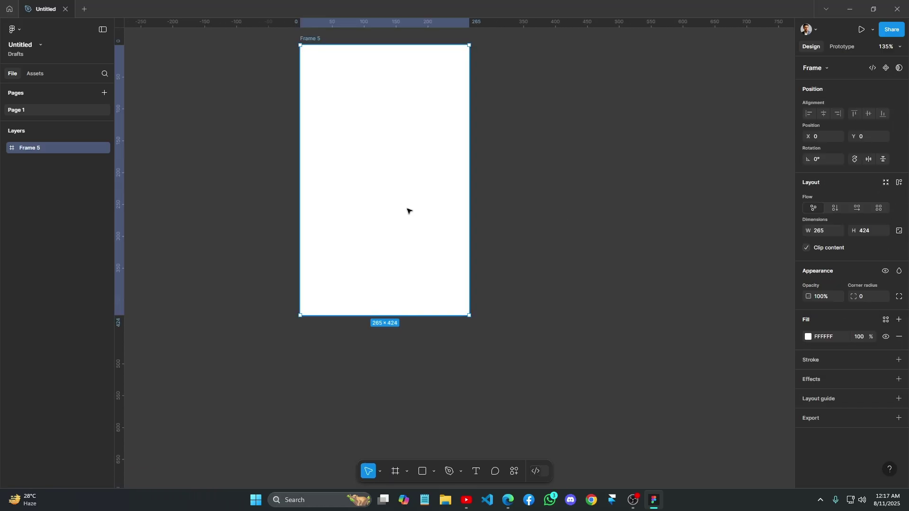
Pan the canvas with the Hand tool to bring the frame towards the centre, and return to the Move tool.
left_click(381, 472)
left_click(396, 439)
left_click_drag(388, 220, 405, 238)
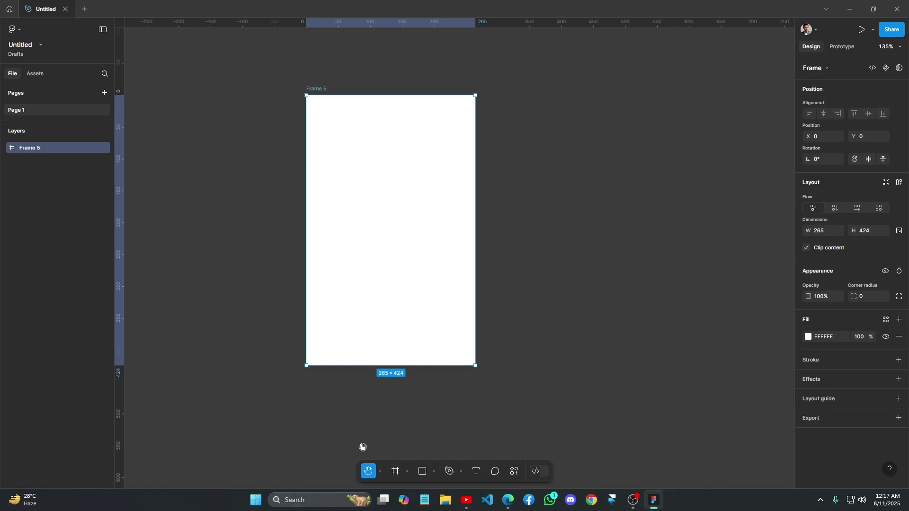
left_click(380, 471)
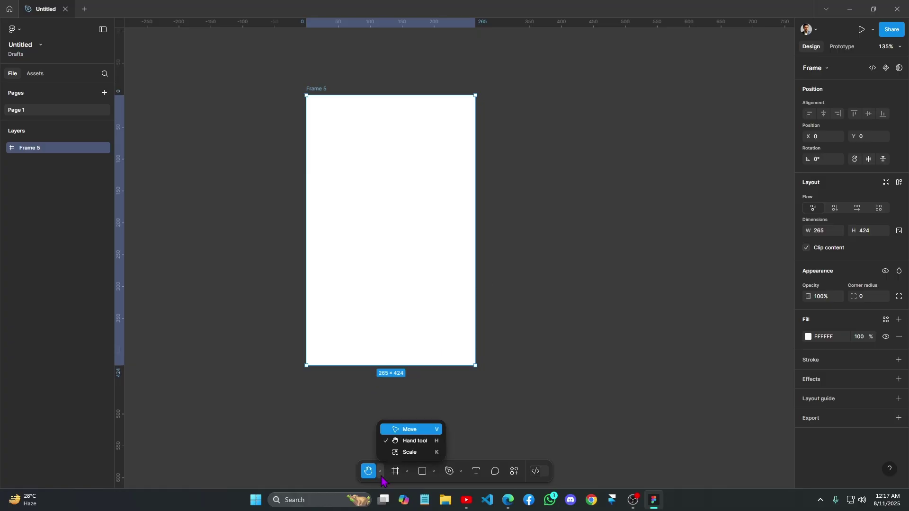
left_click(409, 430)
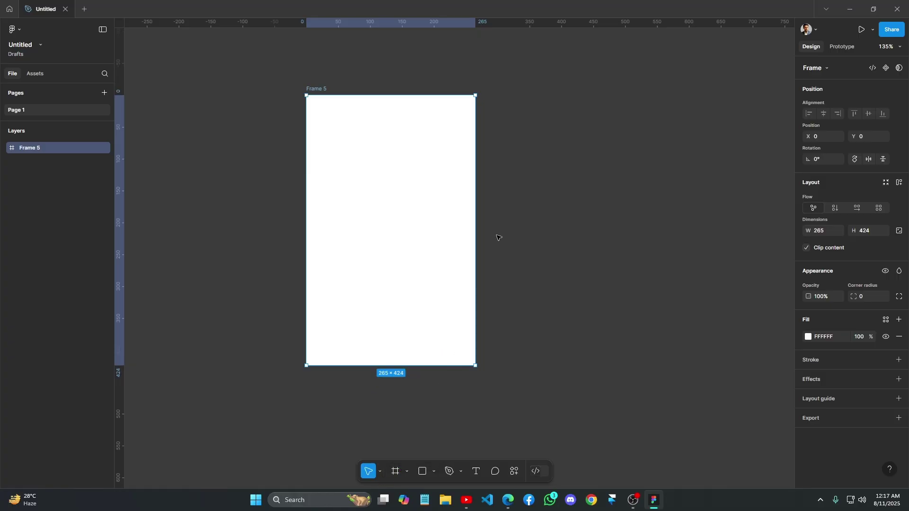
left_click_drag(495, 235, 533, 252)
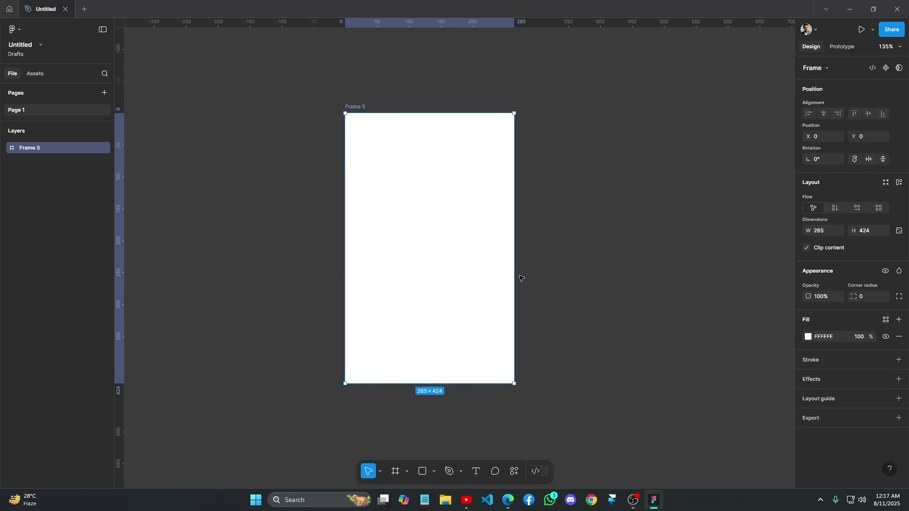
Shrink the frame proportionally with the Scale tool to about 186 × 297.6.
left_click(381, 472)
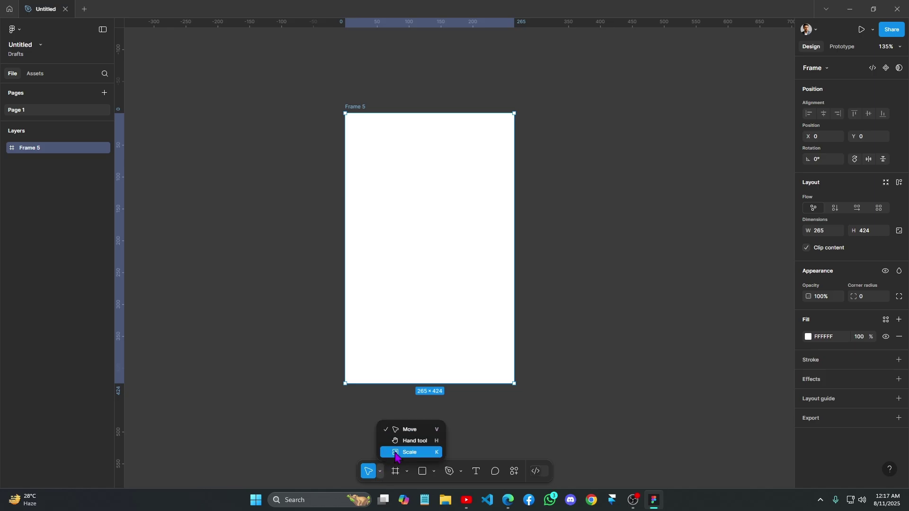
left_click(396, 453)
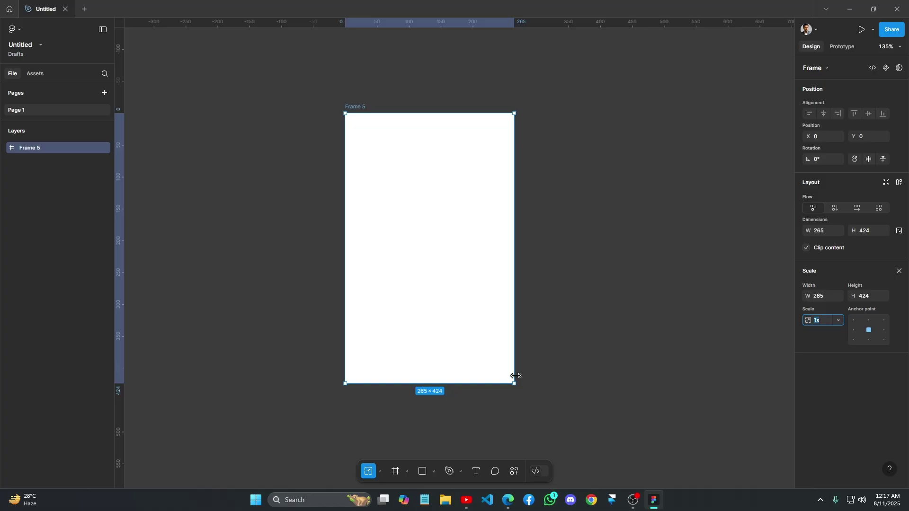
left_click_drag(514, 381, 472, 243)
Set the frame's scale factor to 5, change it to 0.2, and deselect the frame.
left_click(822, 322)
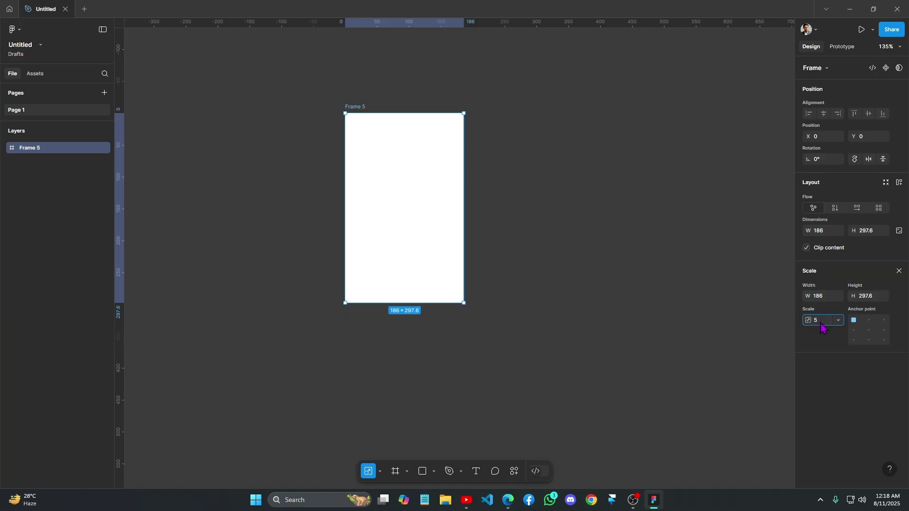
key("Return")
left_click(820, 327)
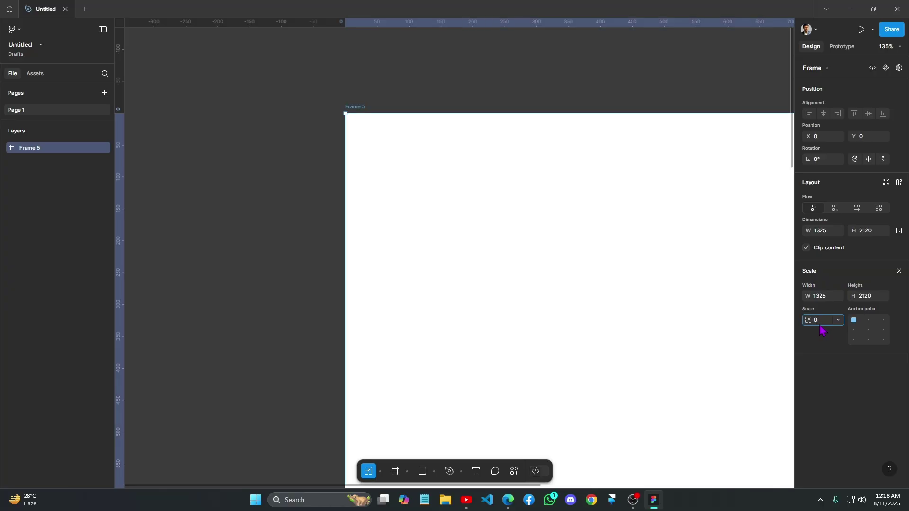
key("Return")
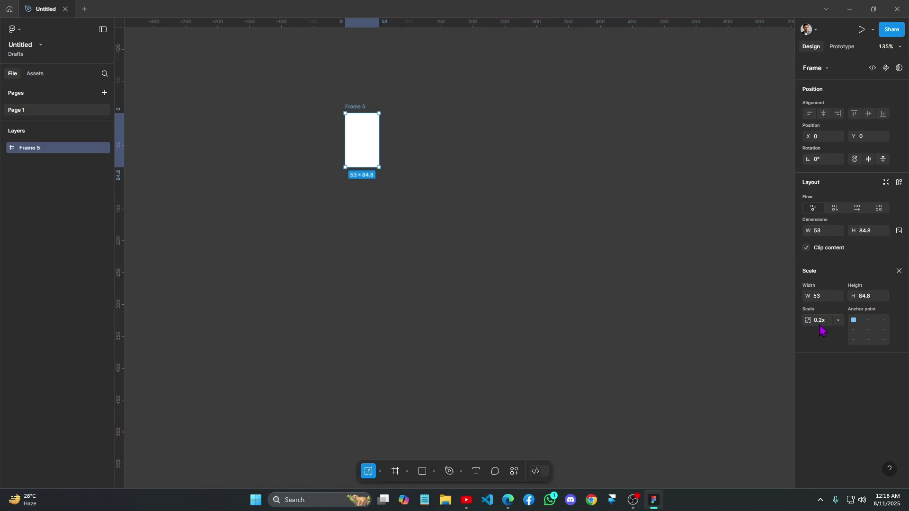
left_click(439, 190)
Draw a second frame about 126 × 144 diagonally below the small frame.
left_click_drag(422, 192, 520, 300)
left_click(381, 471)
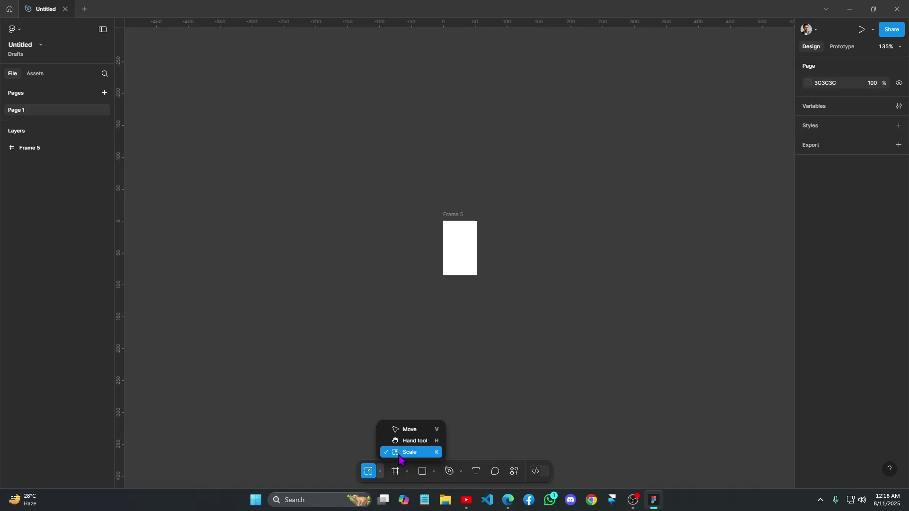
left_click(407, 471)
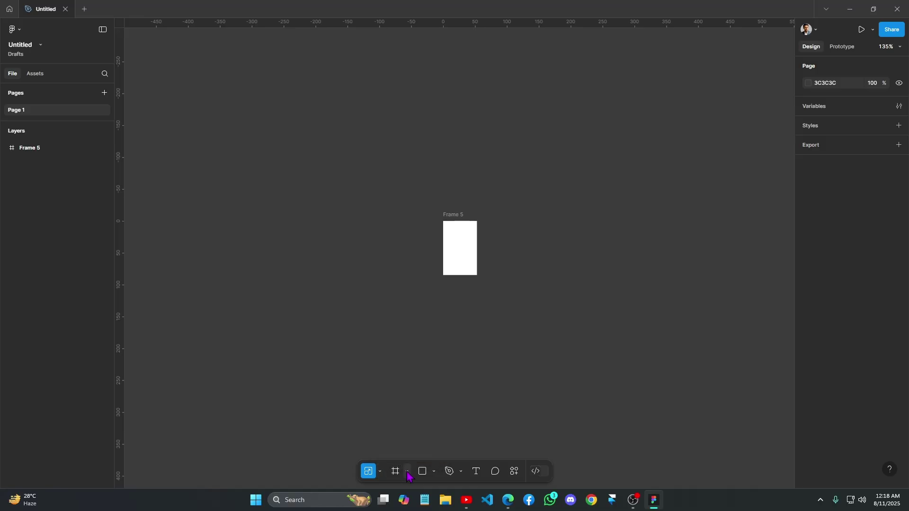
left_click(407, 472)
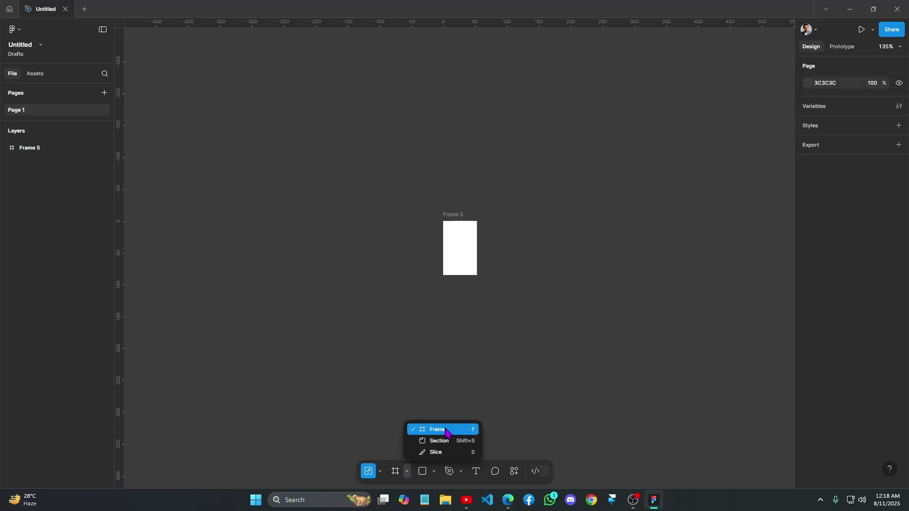
left_click(446, 429)
left_click_drag(495, 299, 576, 390)
left_click(407, 472)
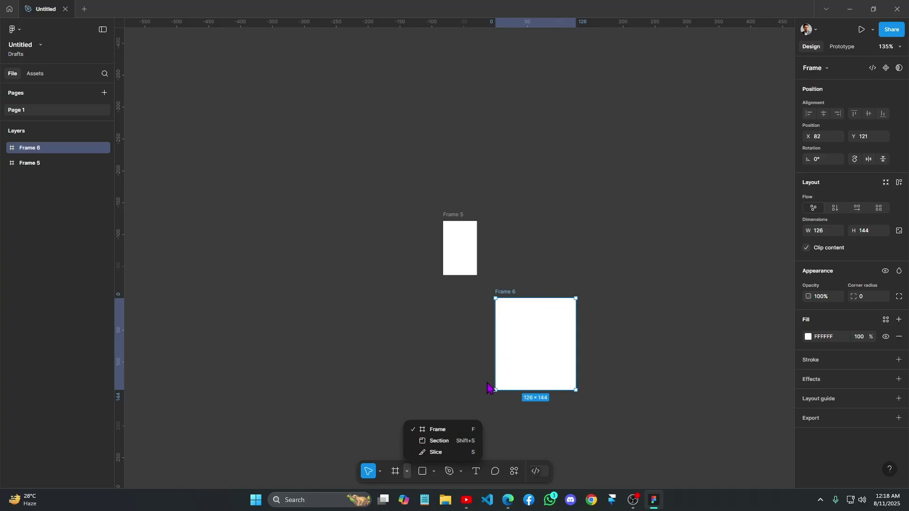
left_click(512, 298)
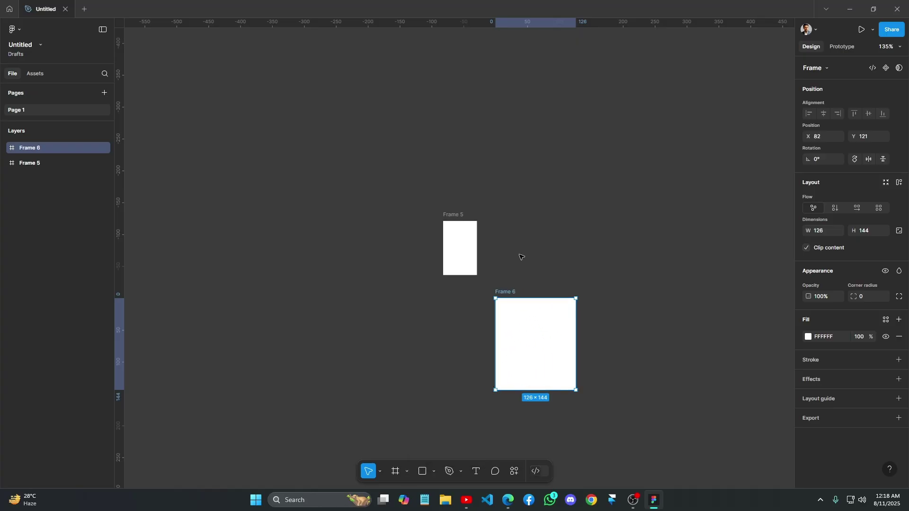
Place the larger frame beside the small one, extended to about 126 × 317, and nest the small frame inside its upper part.
left_click_drag(509, 289, 526, 208)
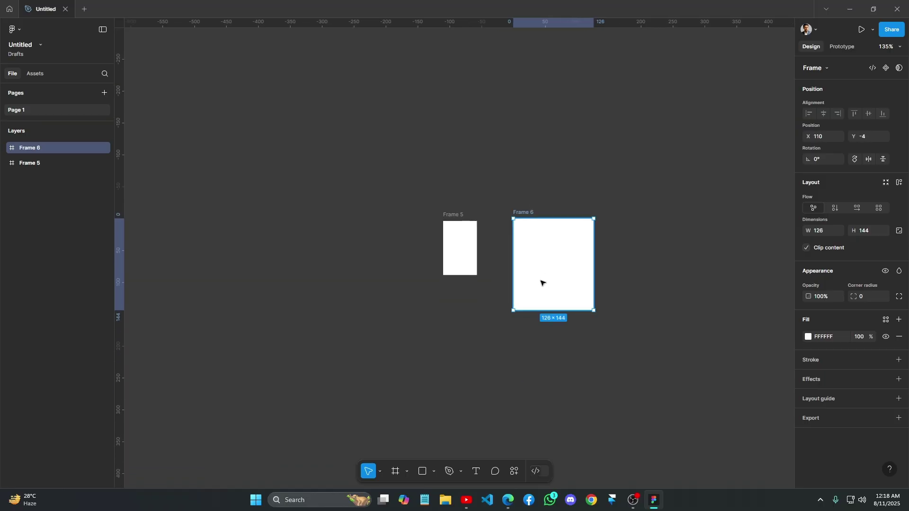
left_click_drag(541, 310, 549, 421)
left_click_drag(467, 265, 554, 281)
Fill the nested frame with grey A3A3A3.
left_click(808, 375)
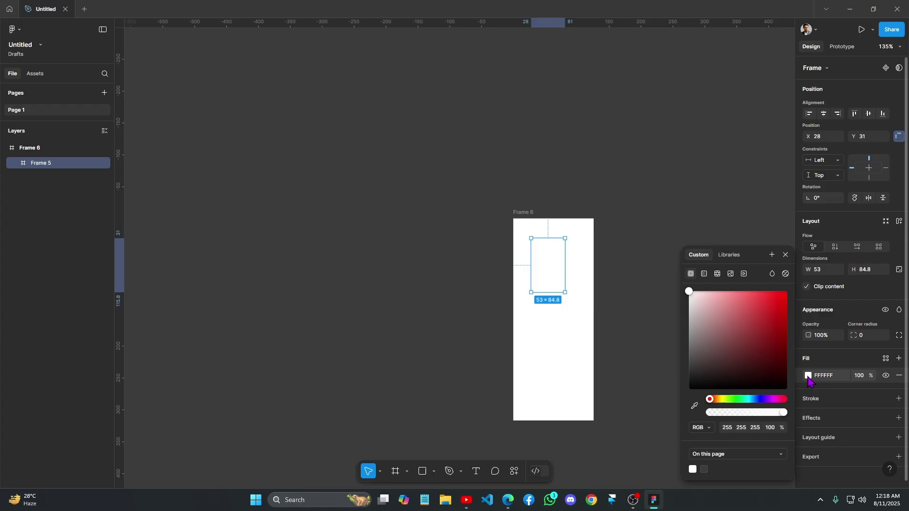
left_click(761, 347)
left_click(689, 327)
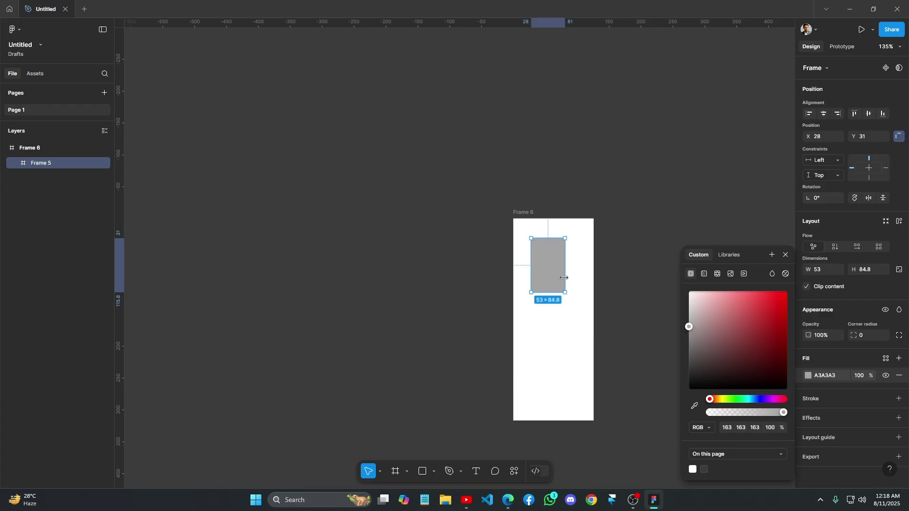
Stretch the grey nested frame to about 126 × 116 so it covers the full width and upper edge of the tall frame.
left_click_drag(564, 278, 594, 278)
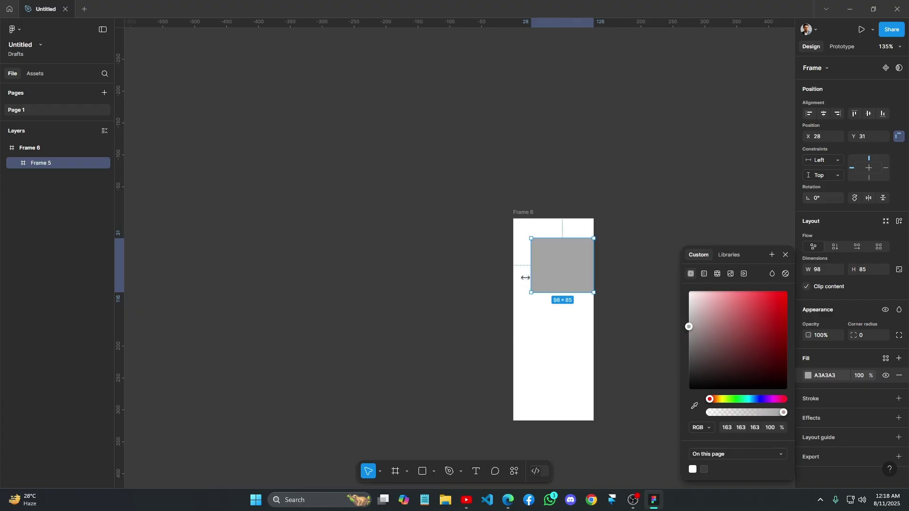
left_click_drag(525, 278, 515, 278)
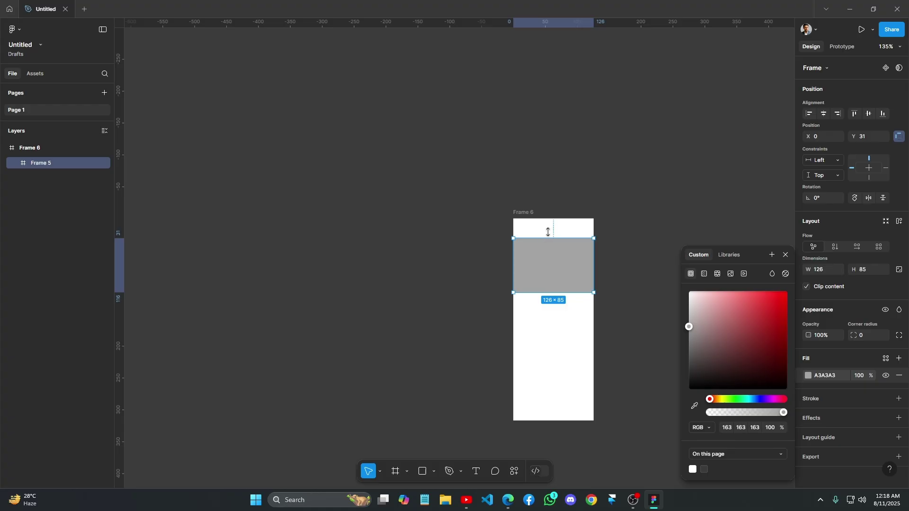
left_click_drag(548, 232, 550, 220)
scroll(553, 205, "down", 5)
scroll(553, 205, "right", 5)
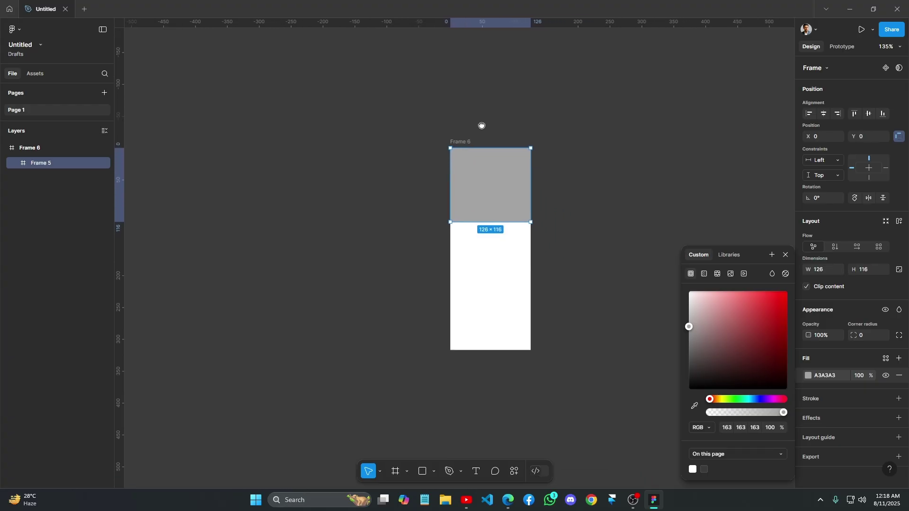
Draw a slice of about 126 × 116 over the grey nested frame and undo it.
left_click(442, 134)
scroll(416, 115, "right", 2)
scroll(415, 116, "down", 1)
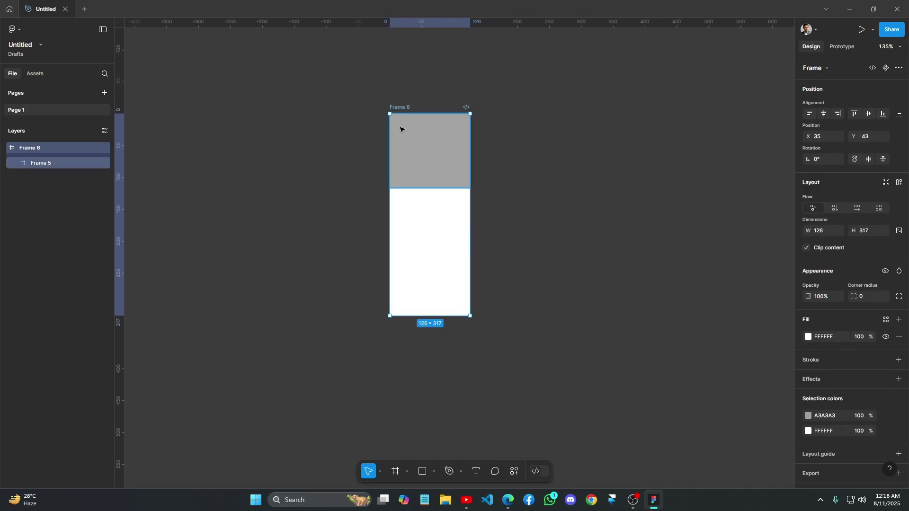
left_click(408, 472)
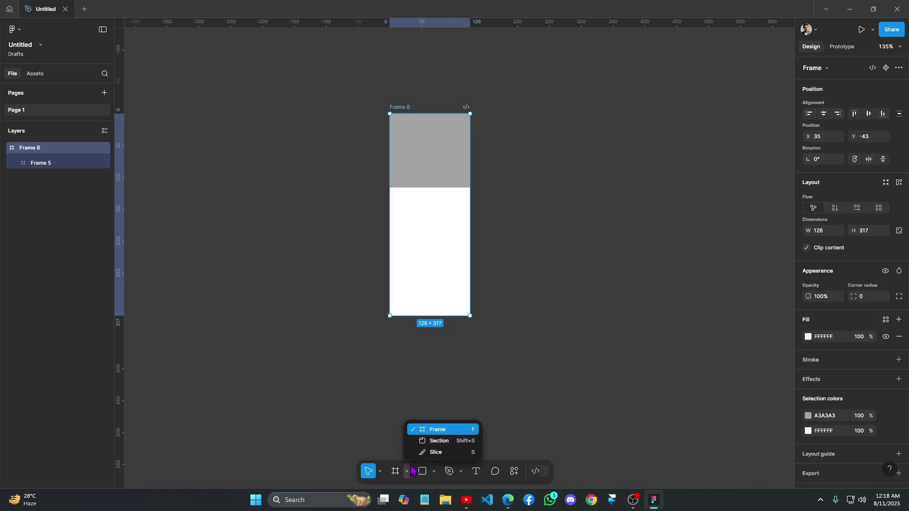
left_click(437, 453)
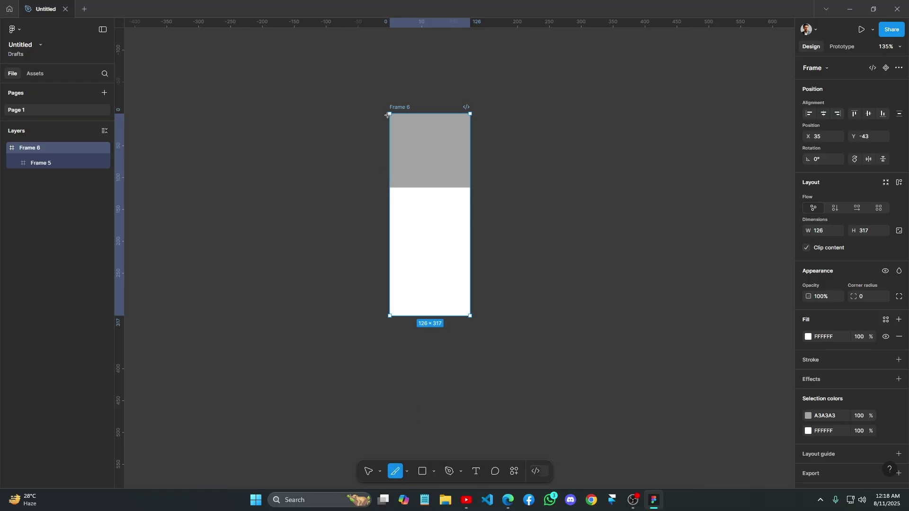
left_click_drag(388, 114, 470, 188)
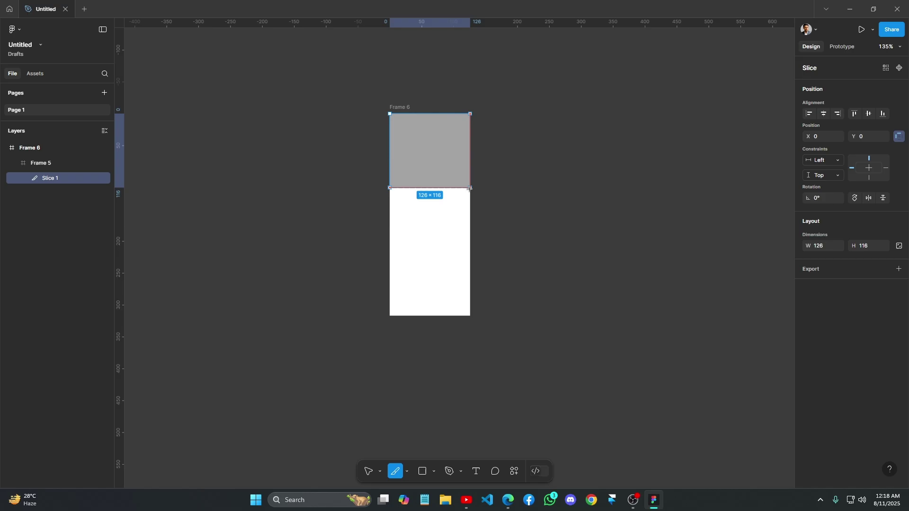
left_click(477, 283)
key("ctrl+z")
key("ctrl+z")
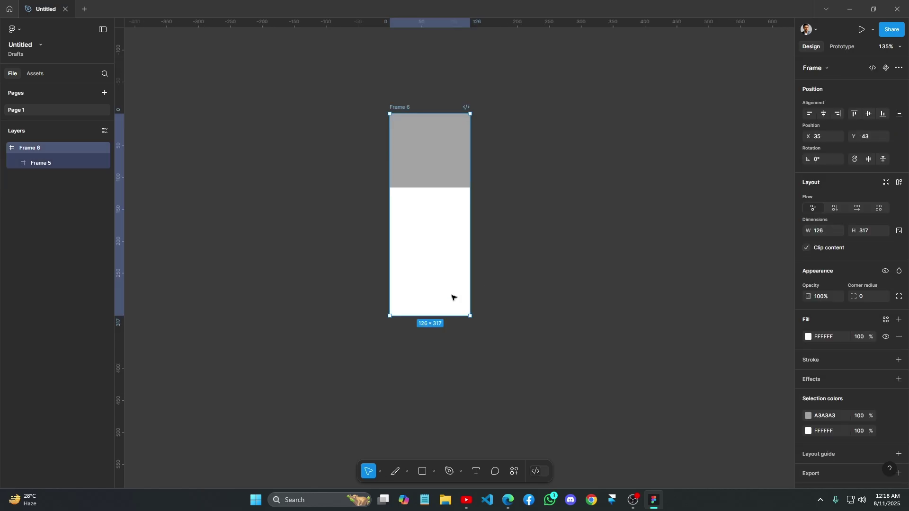
Move the grey frame out of the tall frame and delete it.
left_click_drag(436, 165, 542, 188)
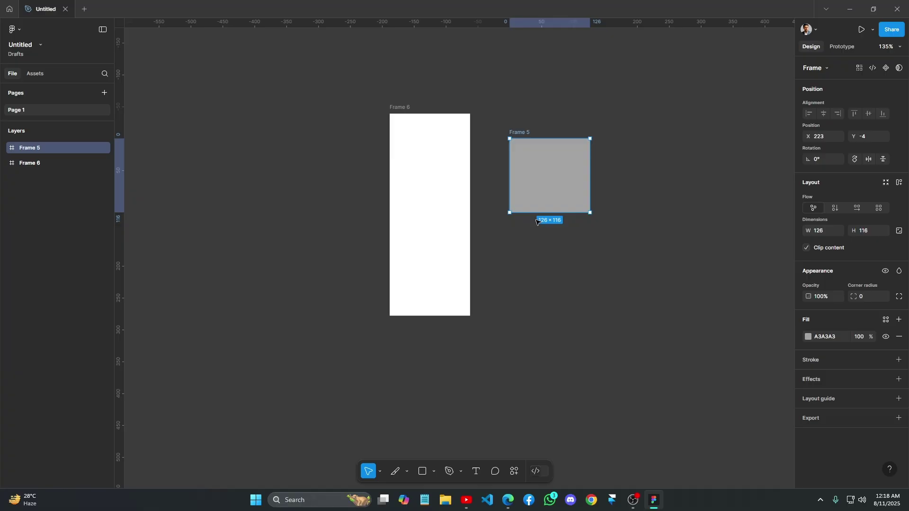
key("Delete")
Draw a rectangle about 143 × 103 on the canvas beside the lower part of the tall frame.
left_click(433, 472)
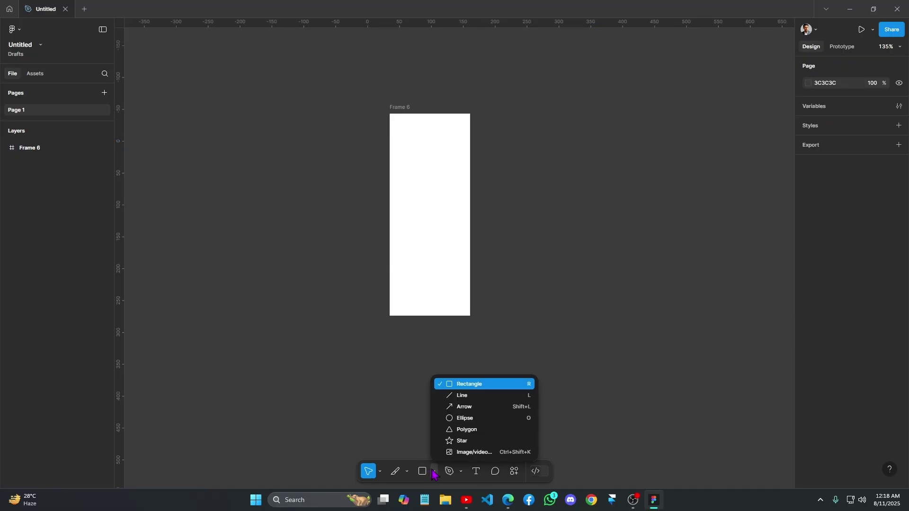
left_click(475, 385)
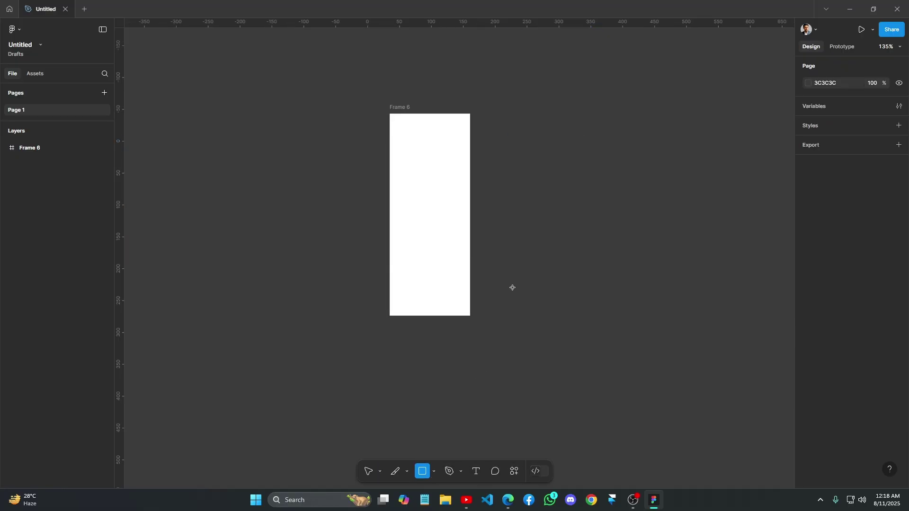
mouse_move(511, 286)
left_mouse_down()
mouse_move(601, 352)
mouse_move(588, 285)
mouse_move(571, 300)
left_mouse_up()
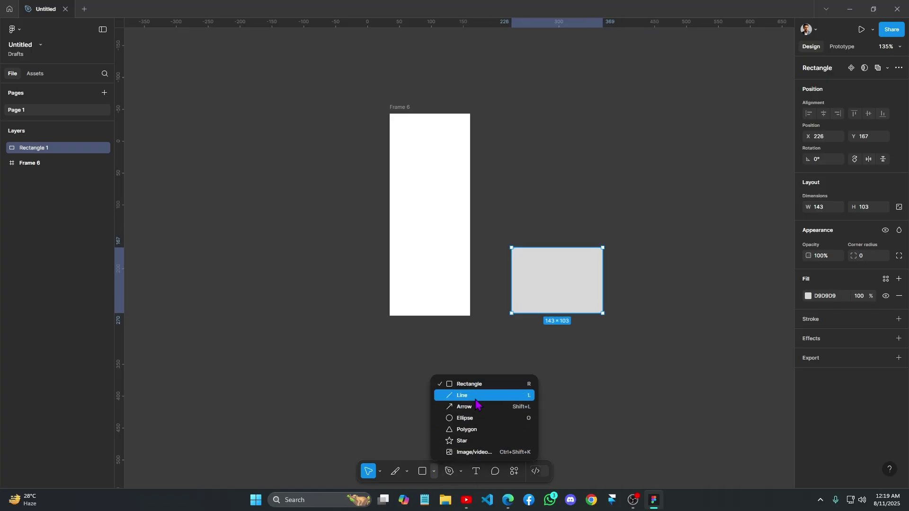
Draw a nearly horizontal line across the lower part of the tall frame.
left_click(476, 396)
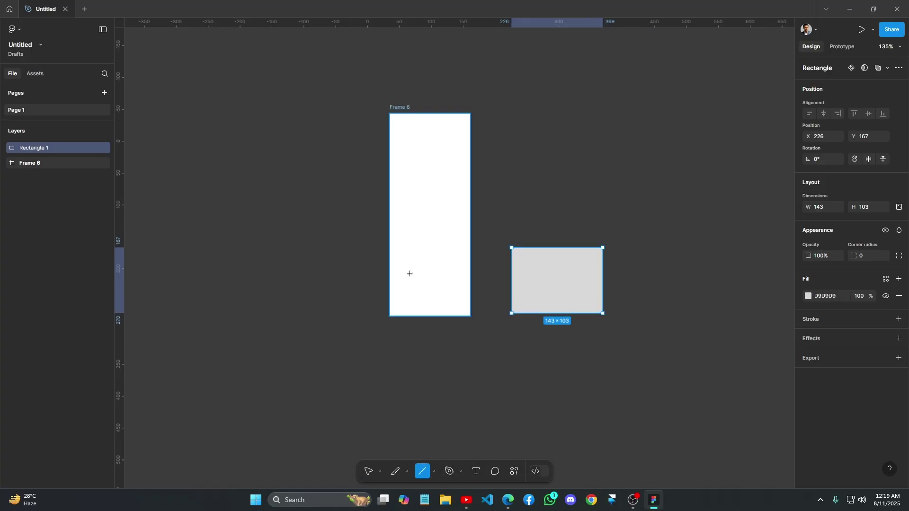
mouse_move(400, 274)
left_mouse_down()
mouse_move(471, 271)
mouse_move(454, 276)
left_mouse_up()
left_click(436, 286)
scroll(436, 286, "up", 6)
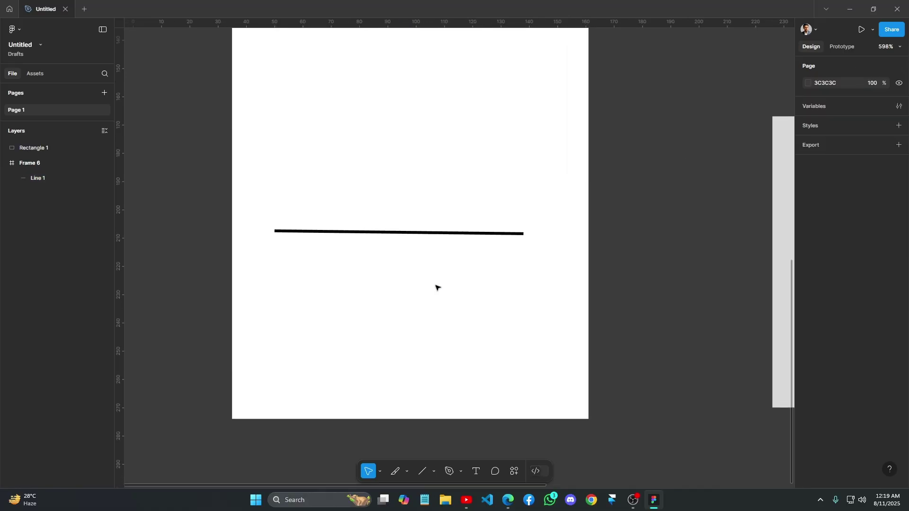
Draw an arrow about 67 long below the line in the tall frame, with its head at the right end.
scroll(436, 286, "down", 2)
left_click(436, 470)
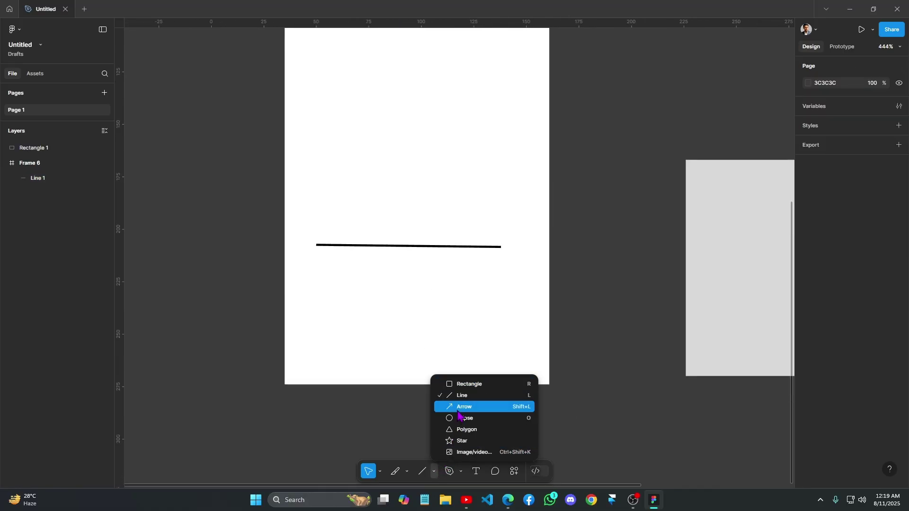
left_click(458, 407)
left_click_drag(333, 292, 472, 302)
Place a 100 × 100 ellipse over the arrow at the lower end of the tall frame.
left_click(434, 471)
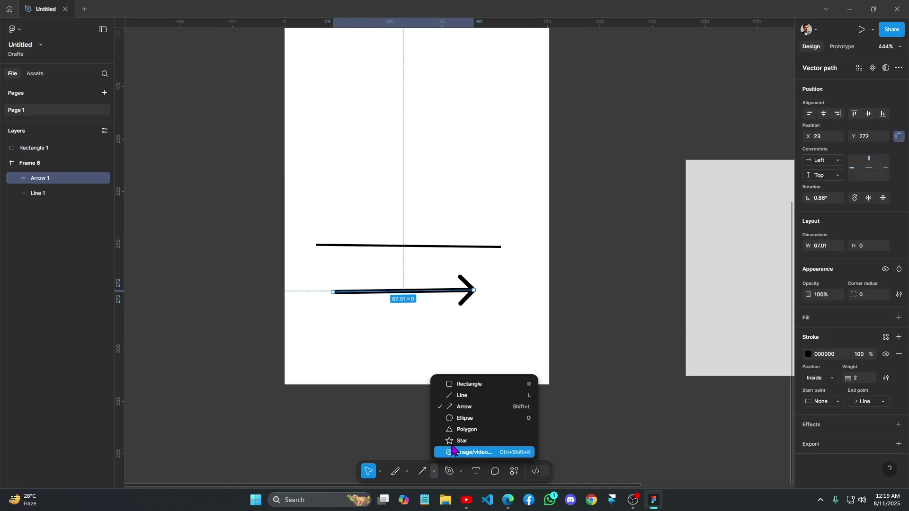
left_click(464, 419)
left_click(429, 353)
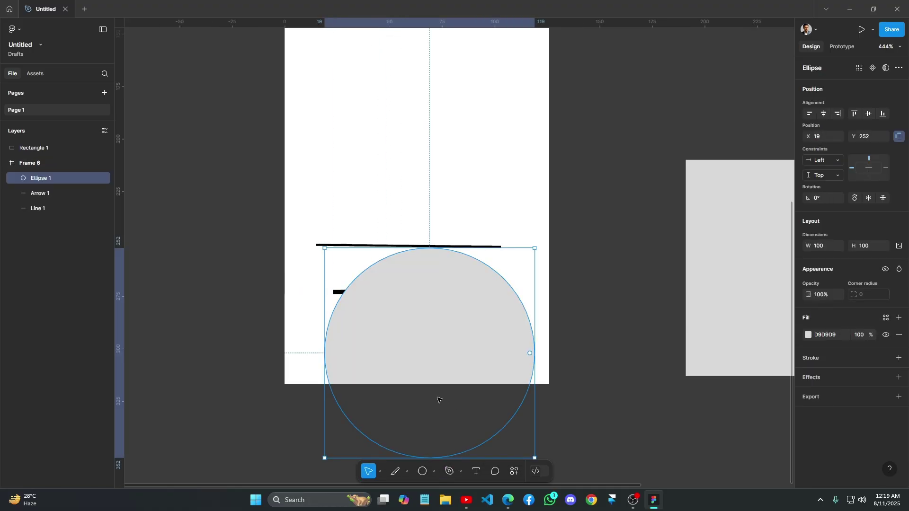
left_click(434, 475)
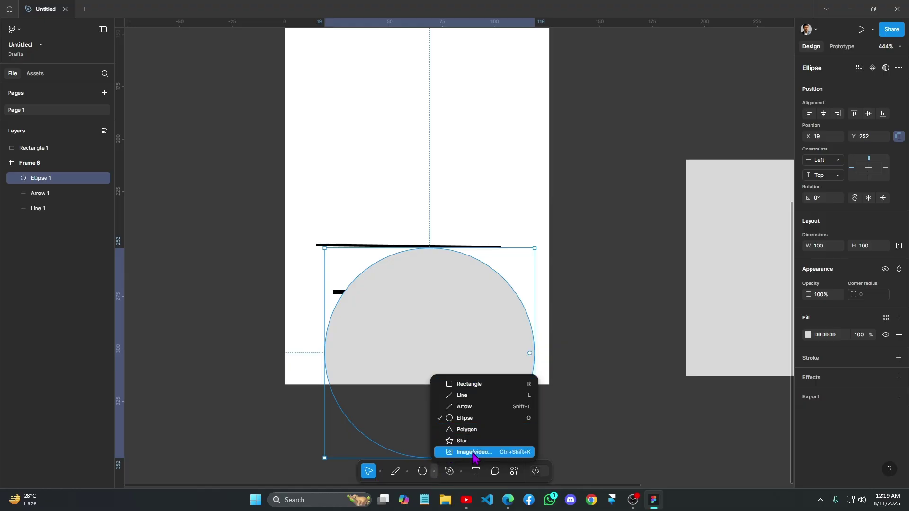
left_click(425, 357)
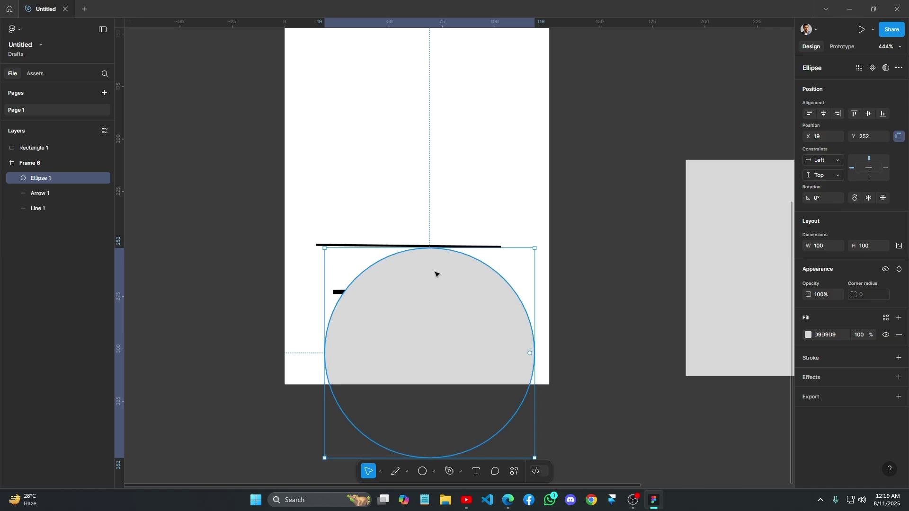
scroll(615, 295, "down", 5)
left_click(656, 288)
scroll(657, 289, "up", 5)
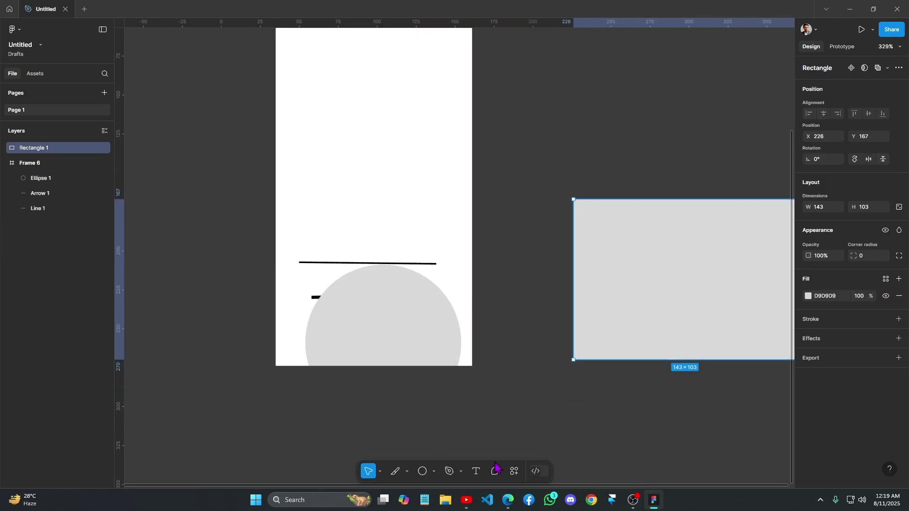
left_click(435, 472)
left_click(462, 451)
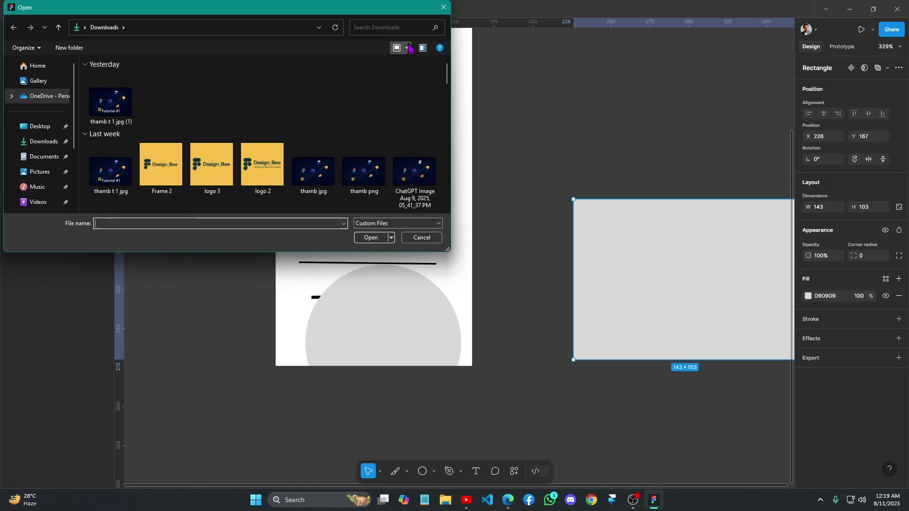
left_click(443, 7)
Add a text layer with a person's first name on the upper part of the grey rectangle.
scroll(684, 280, "right", 5)
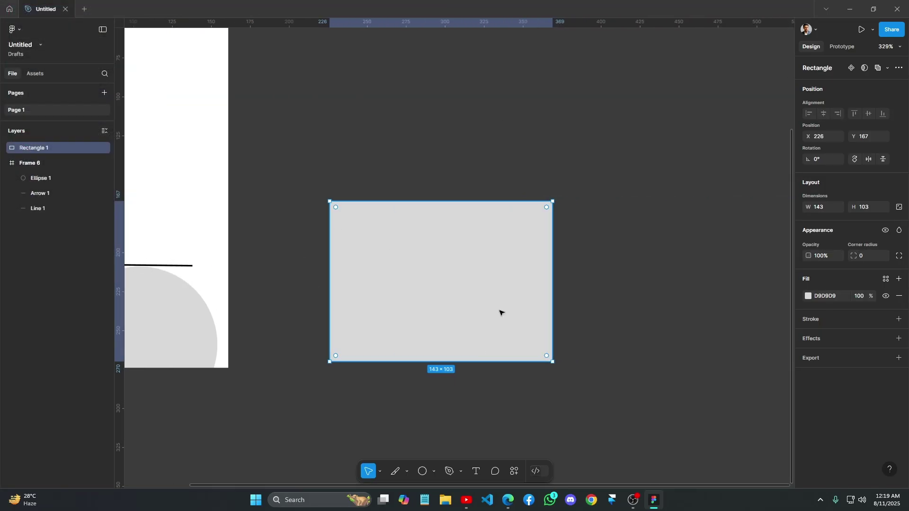
left_click(476, 473)
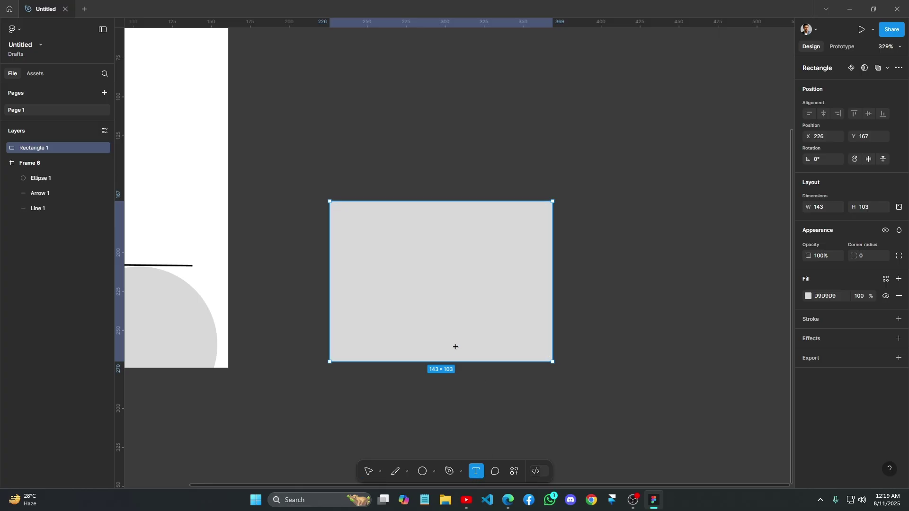
left_click(412, 235)
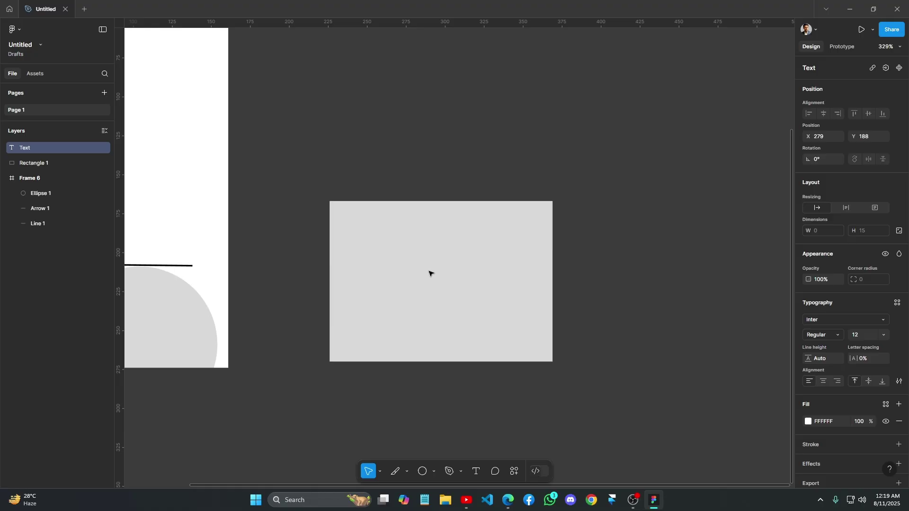
type("Asif")
key("Escape")
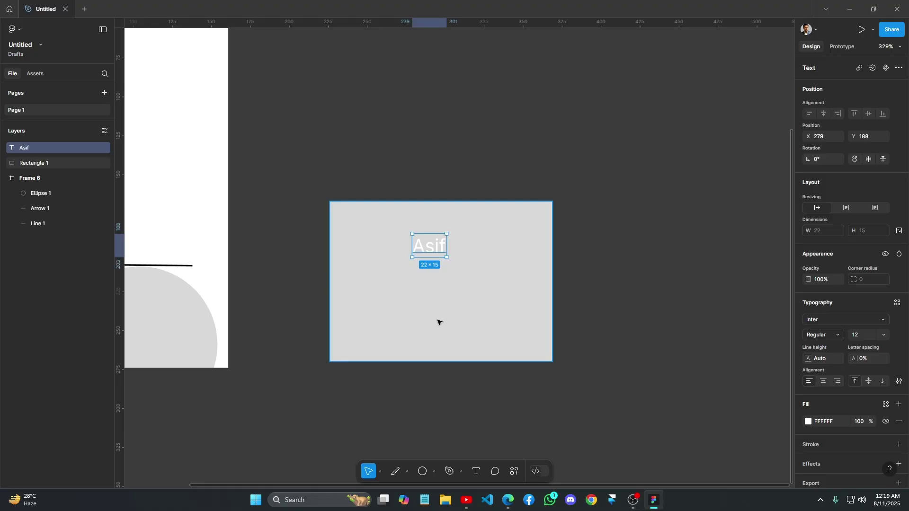
Add a second text layer with the same first name on the rectangle's lower part and delete it.
key("t")
left_click(393, 298)
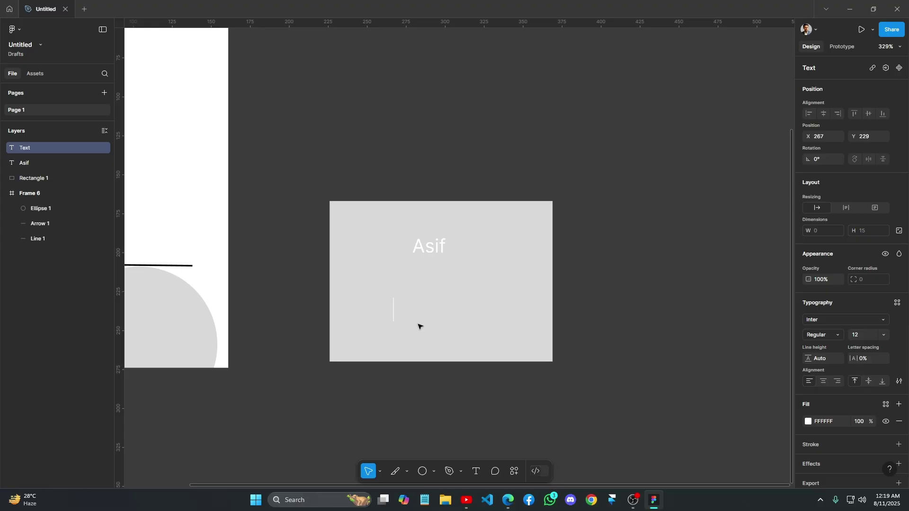
type("Asif")
key("Escape")
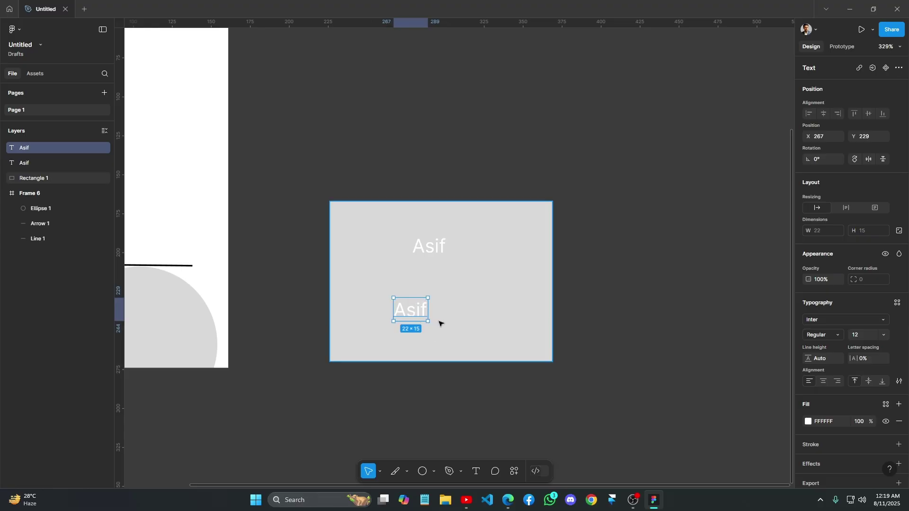
key("Delete")
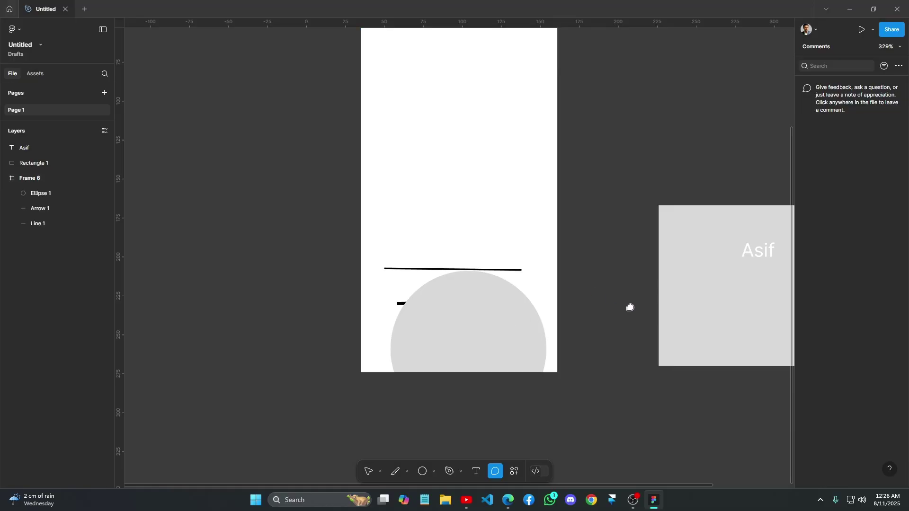
Post the comment "change the color" on the blank area of the tall frame above the line and preview its pin.
left_click(500, 475)
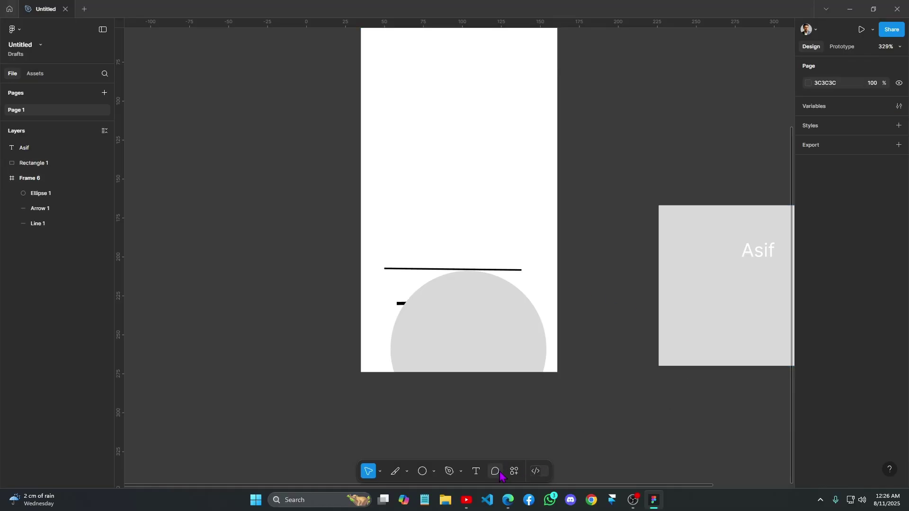
left_click(498, 475)
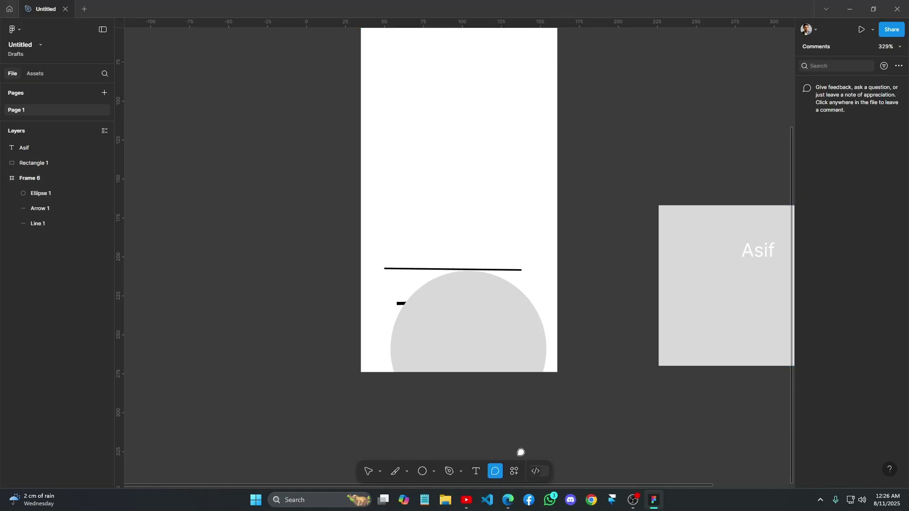
left_click(507, 196)
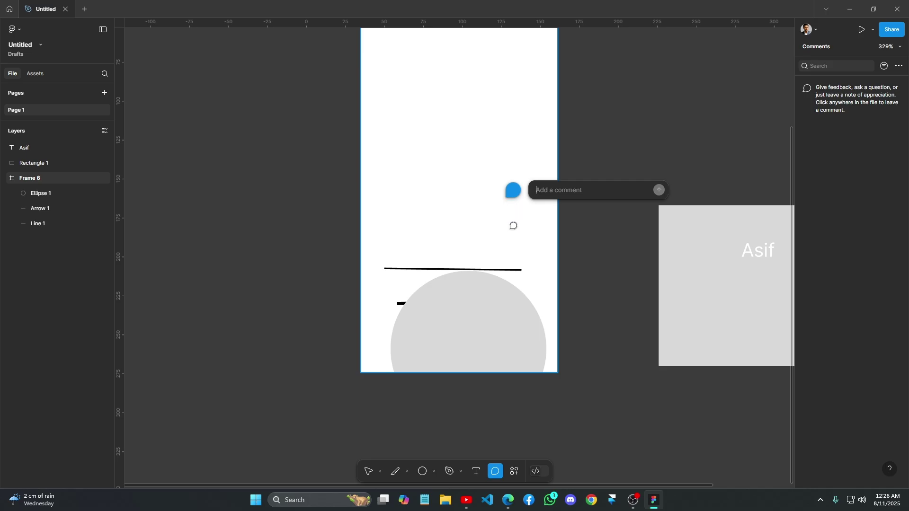
type("change the color")
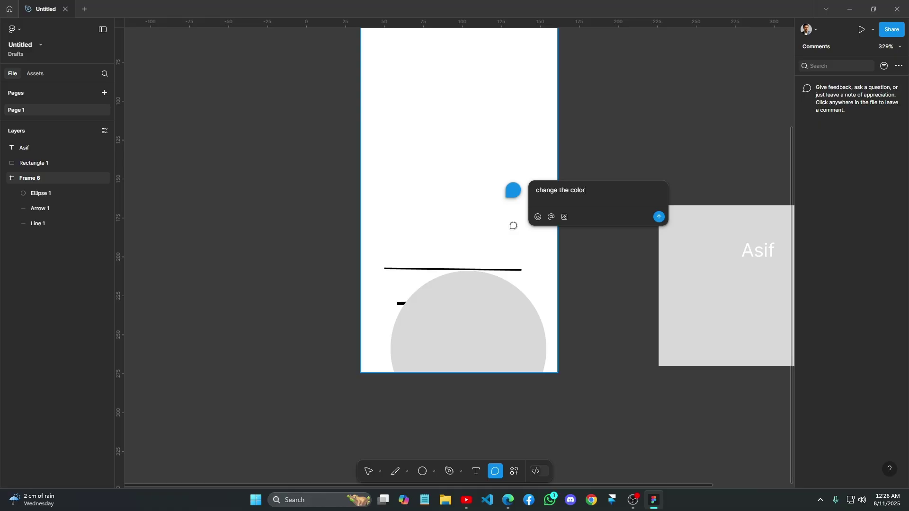
key("Return")
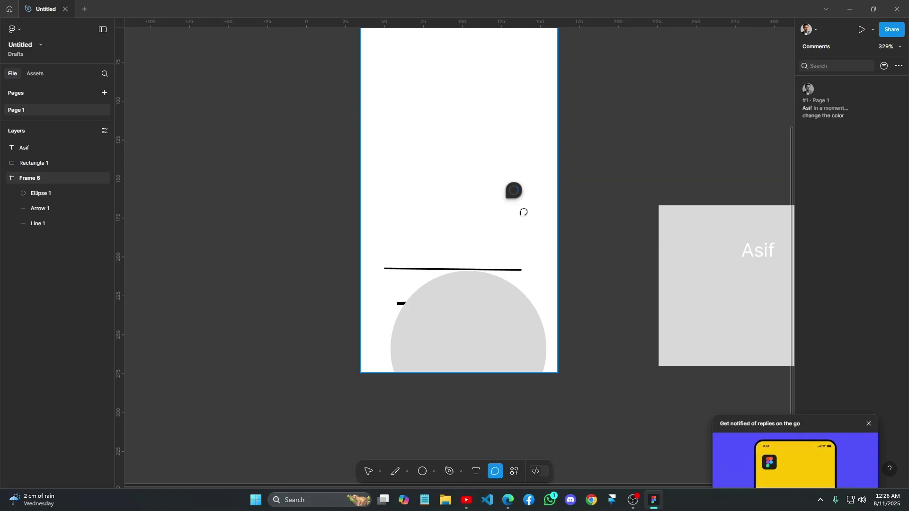
mouse_move(519, 199)
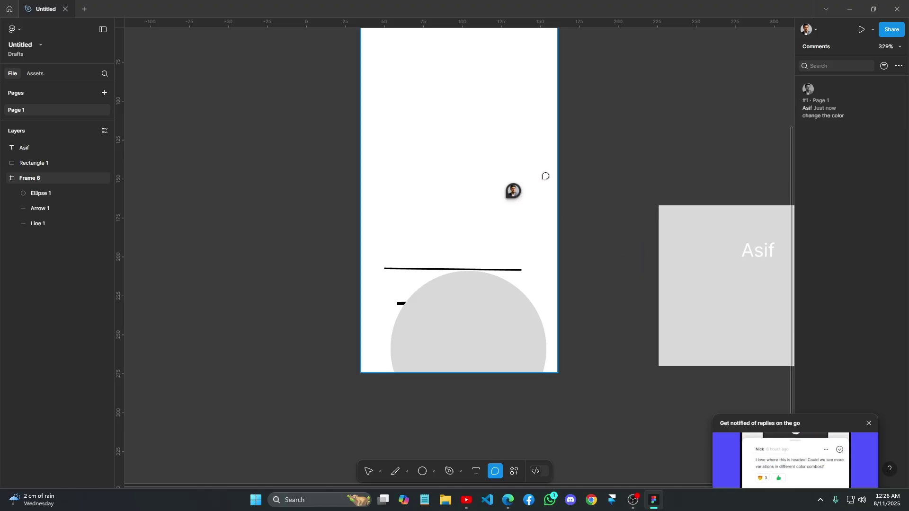
scroll(540, 174, "down", 5)
scroll(540, 173, "up", 5)
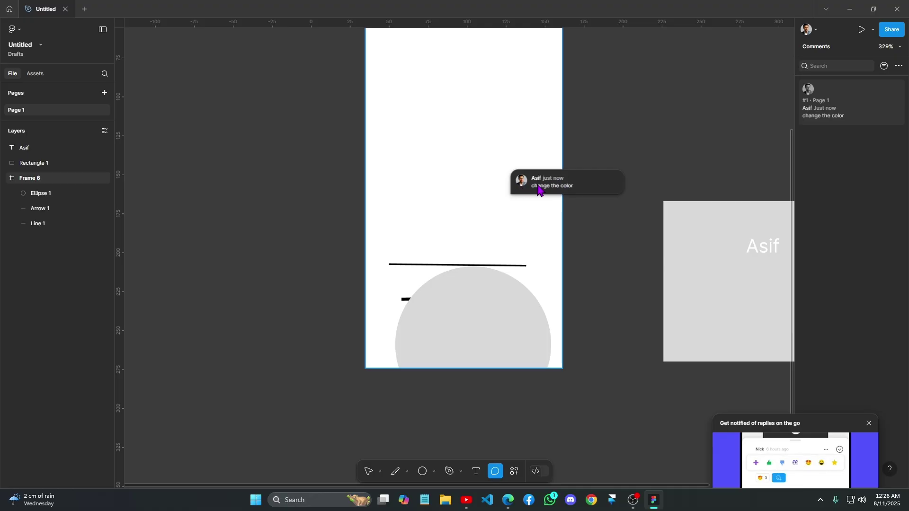
Look through the available assets and the list of plugins and widgets, and close the list.
left_click(515, 473)
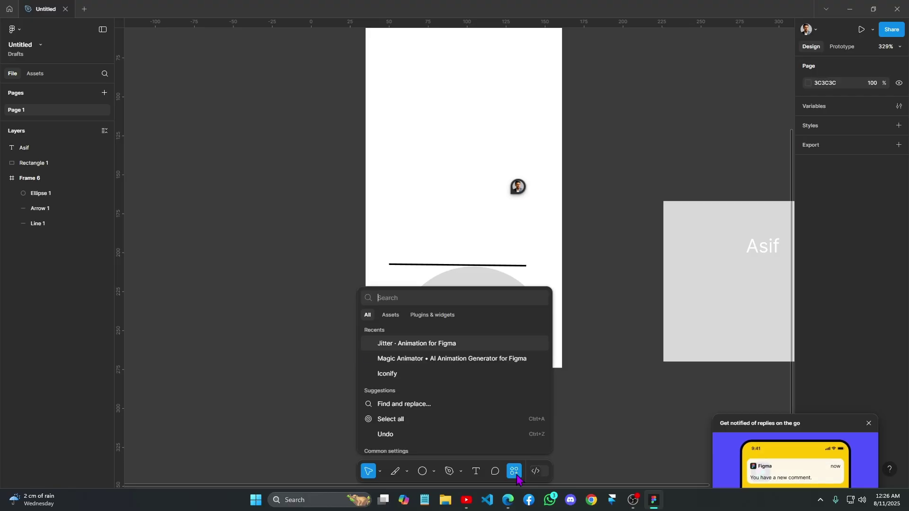
left_click(390, 317)
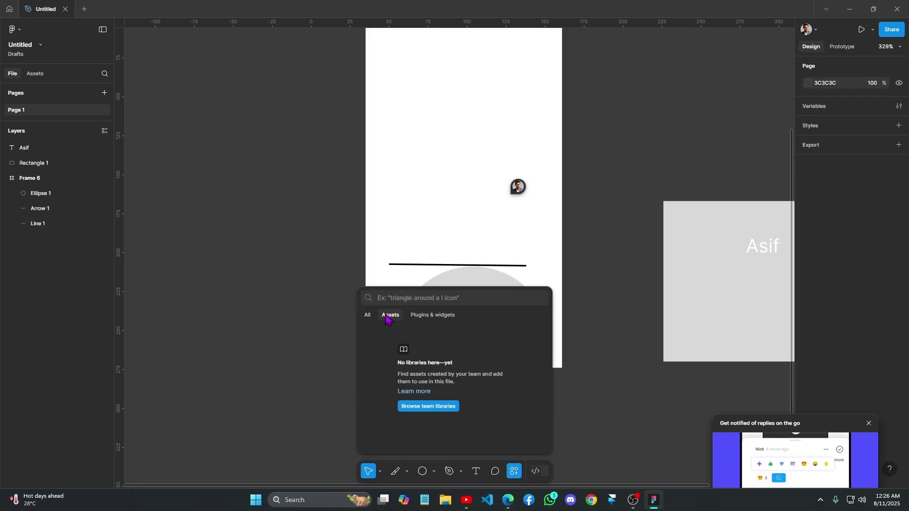
left_click(427, 316)
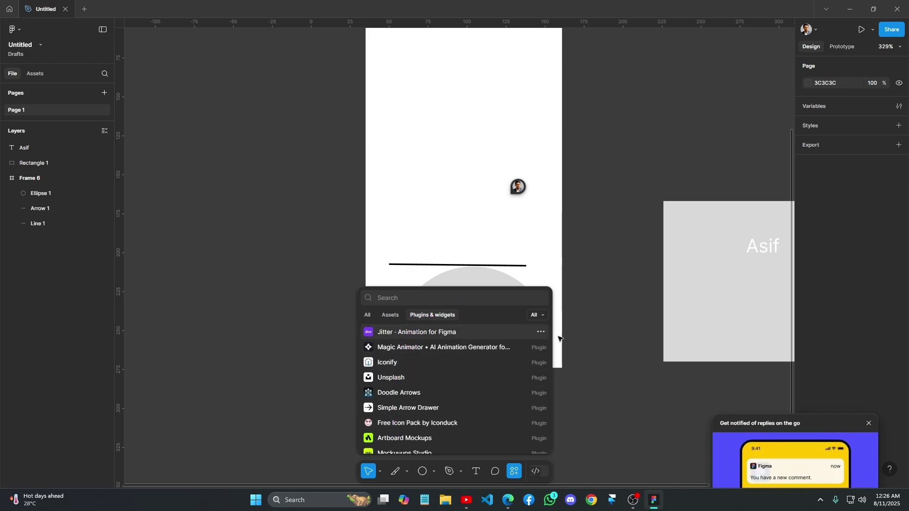
left_click(578, 410)
Switch the file to Dev Mode and return to Design Mode.
left_click(542, 472)
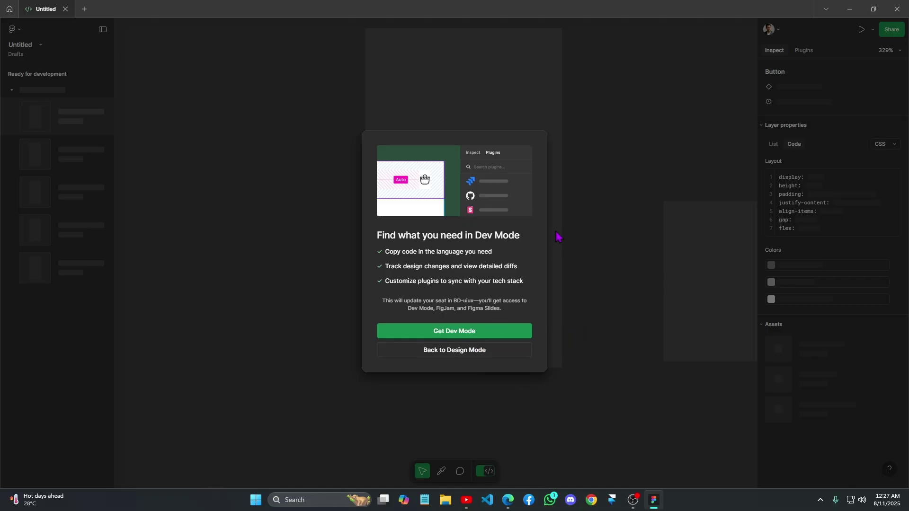
left_click(462, 351)
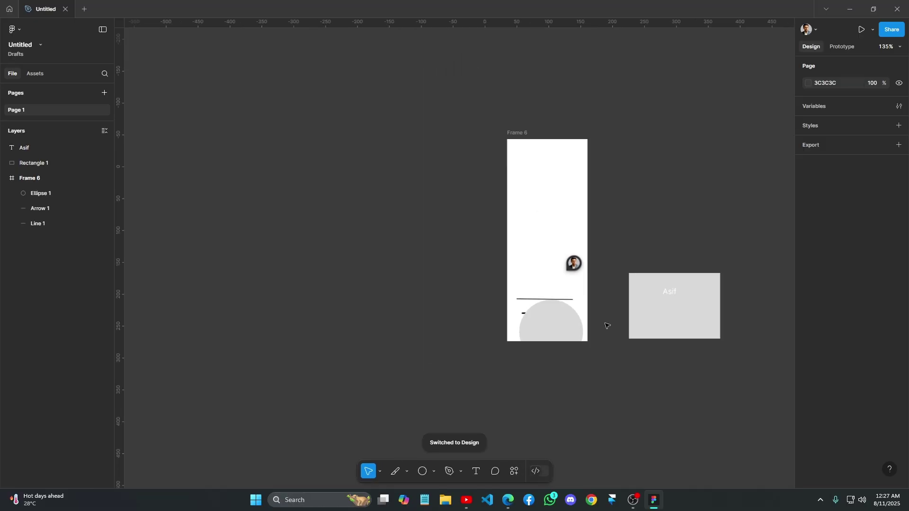
Draw a second tall frame about 126 × 317 on the empty canvas above and to the right of the grey rectangle.
scroll(623, 308, "up", 3)
scroll(546, 248, "right", 4)
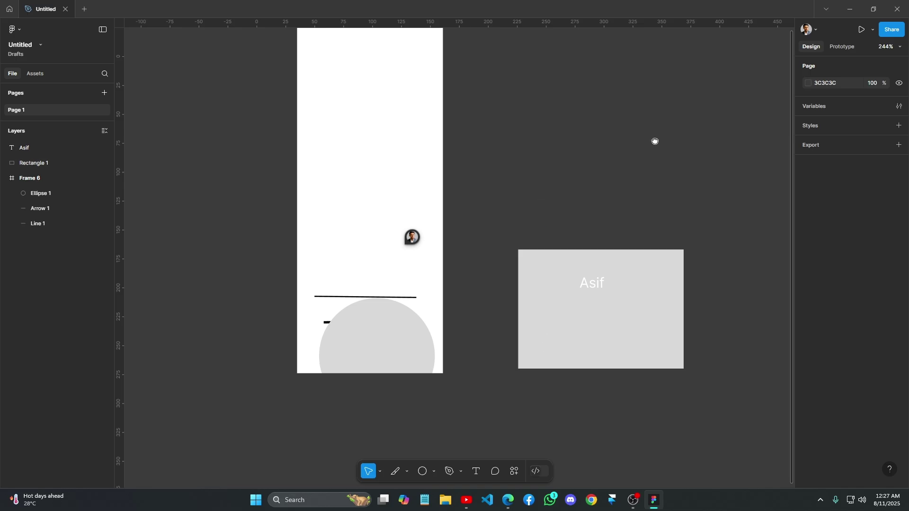
left_click_drag(656, 141, 527, 261)
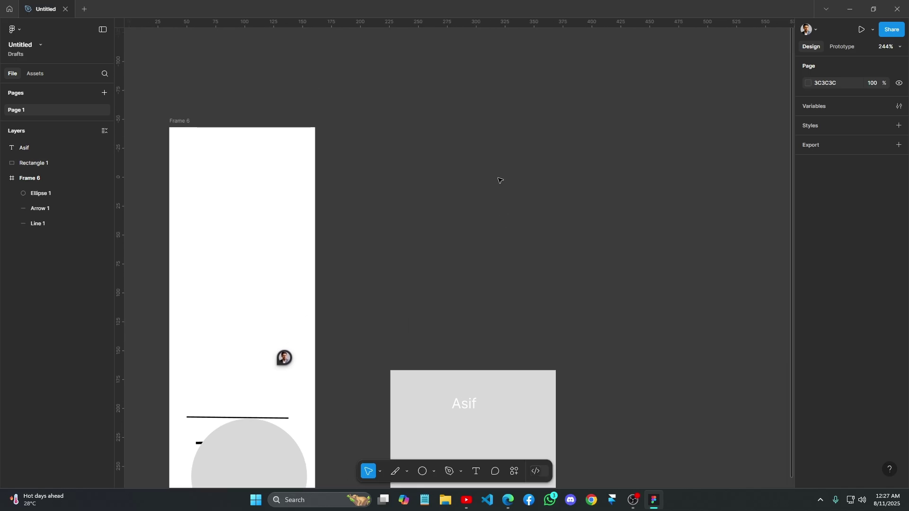
key("f")
left_click(505, 197)
left_click_drag(505, 197, 675, 210)
left_click(297, 295)
Delete the old tall frame with its shapes, the grey rectangle and the name text, keeping only the new frame.
scroll(278, 312, "down", 5)
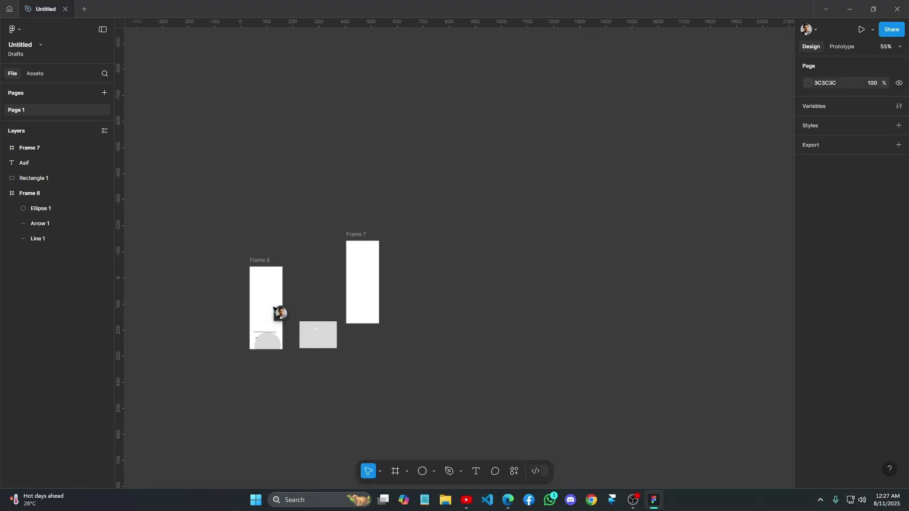
left_click_drag(229, 247, 328, 377)
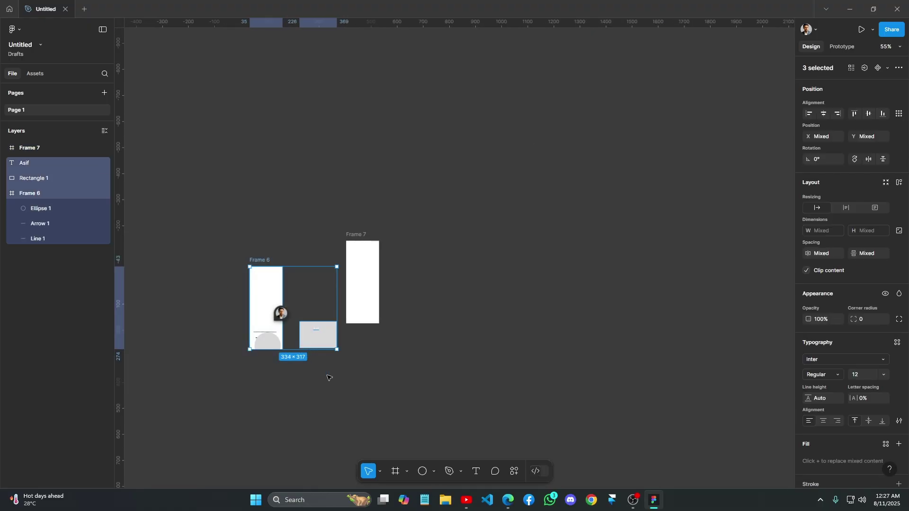
key("Delete")
Move the remaining frame to about X 492, Y -271 and shorten it from its lower edge to about 231 high.
scroll(340, 240, "up", 5)
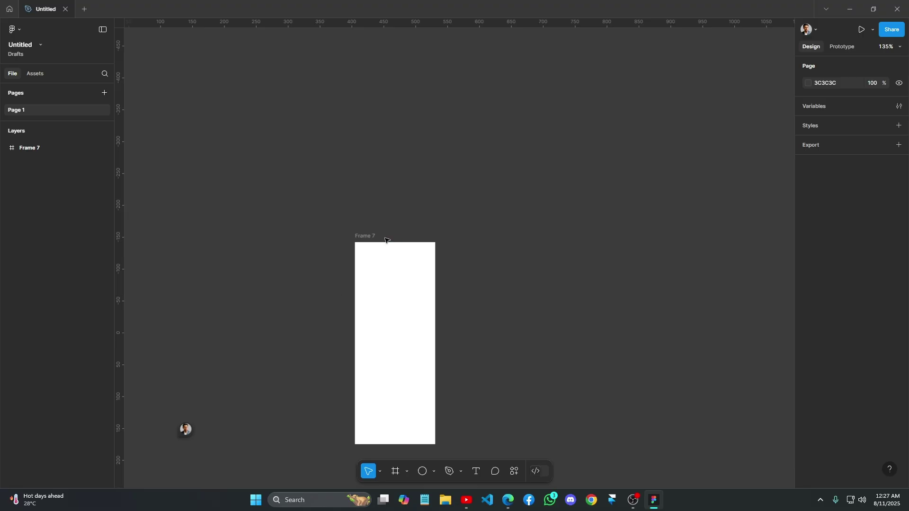
left_click_drag(362, 238, 417, 156)
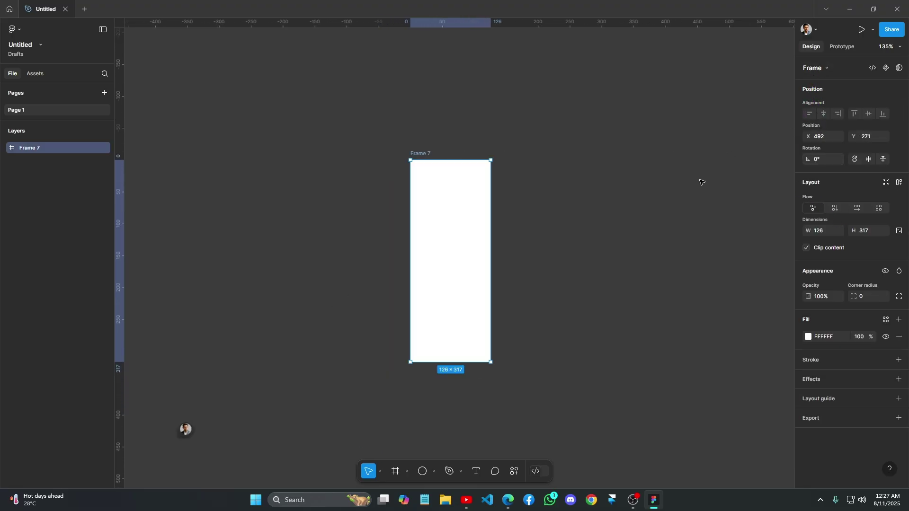
scroll(702, 182, "up", 3)
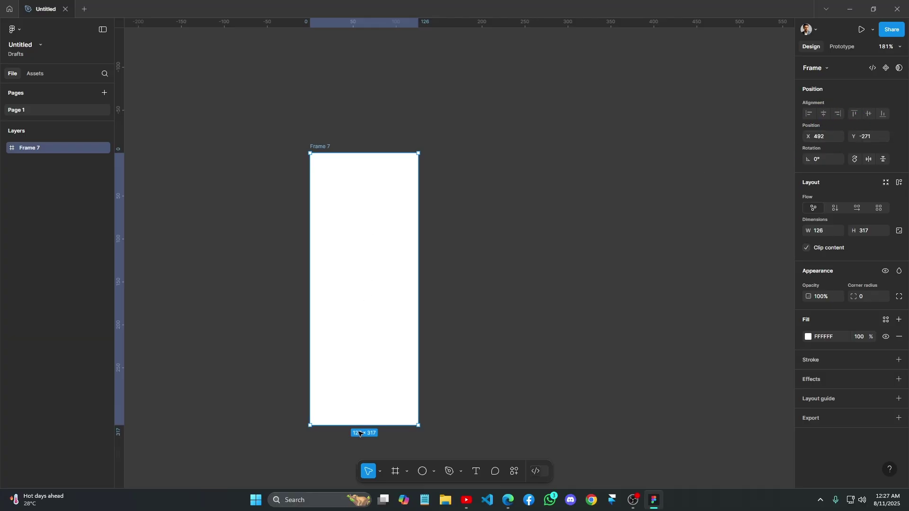
left_click_drag(359, 425, 378, 352)
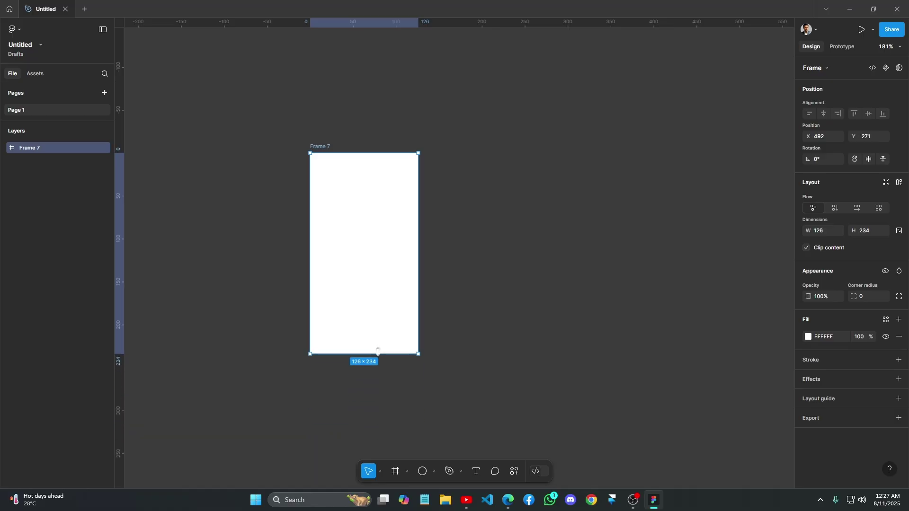
left_click(429, 311)
Add a text layer with a person's first name near the middle of the frame.
key("t")
left_click(351, 253)
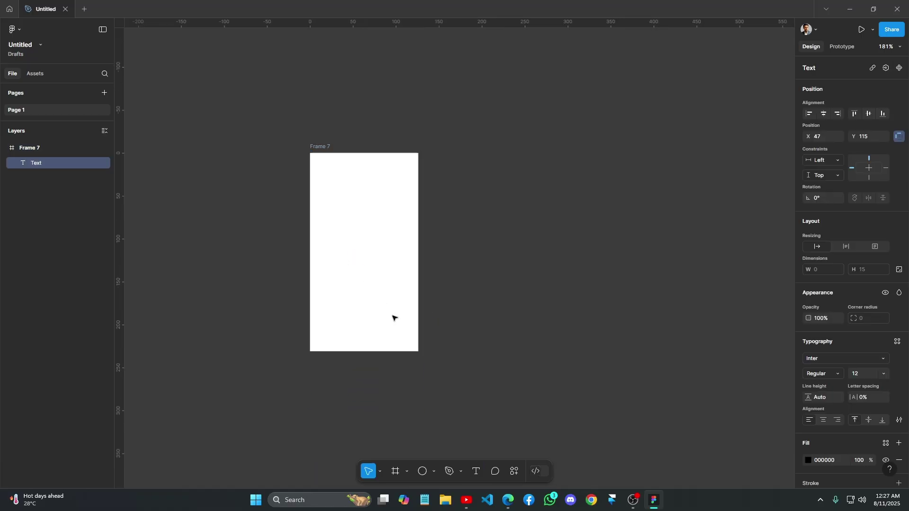
type("Asif")
key("Escape")
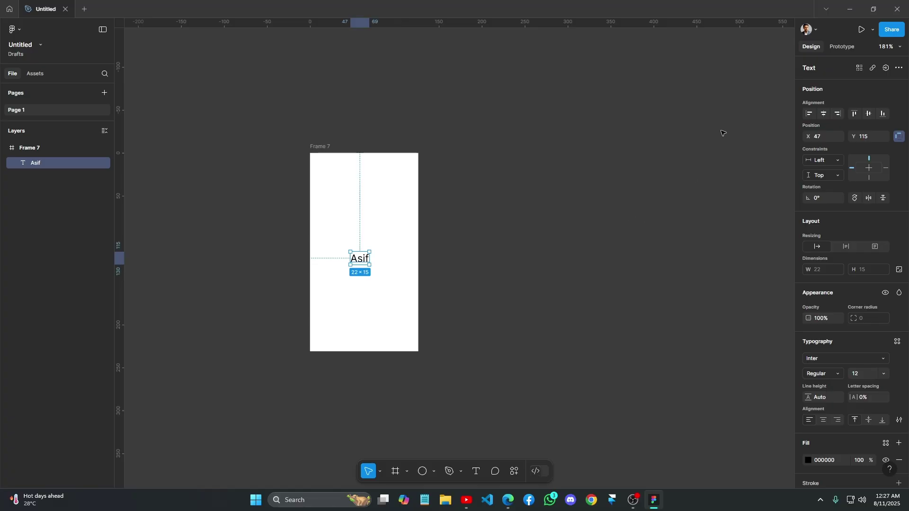
Try aligning the name text to the frame's left edge, horizontal centre and right edge in turn.
left_click(811, 115)
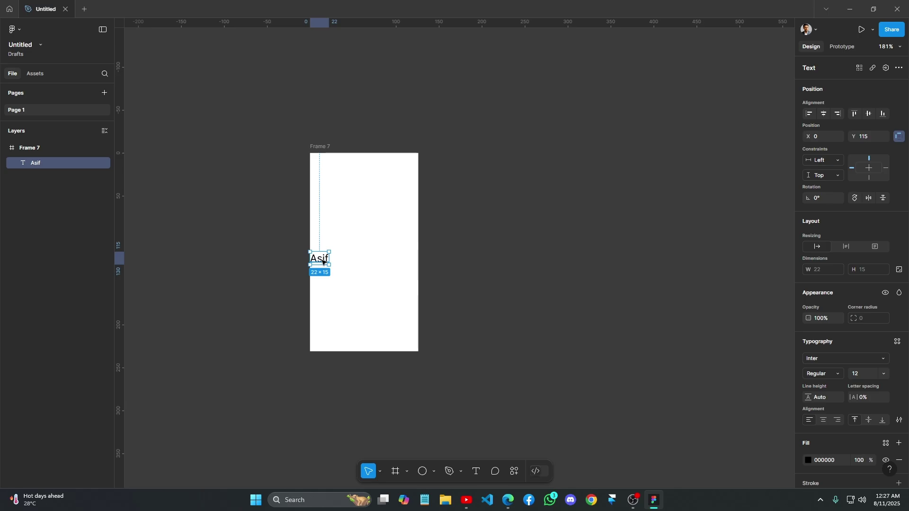
scroll(319, 258, "up", 5)
scroll(324, 257, "down", 5)
left_click(825, 114)
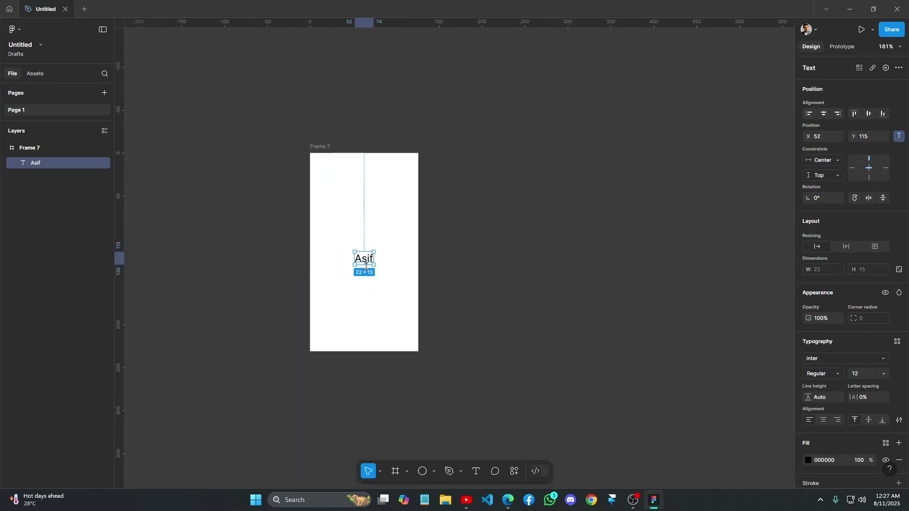
scroll(366, 267, "up", 3)
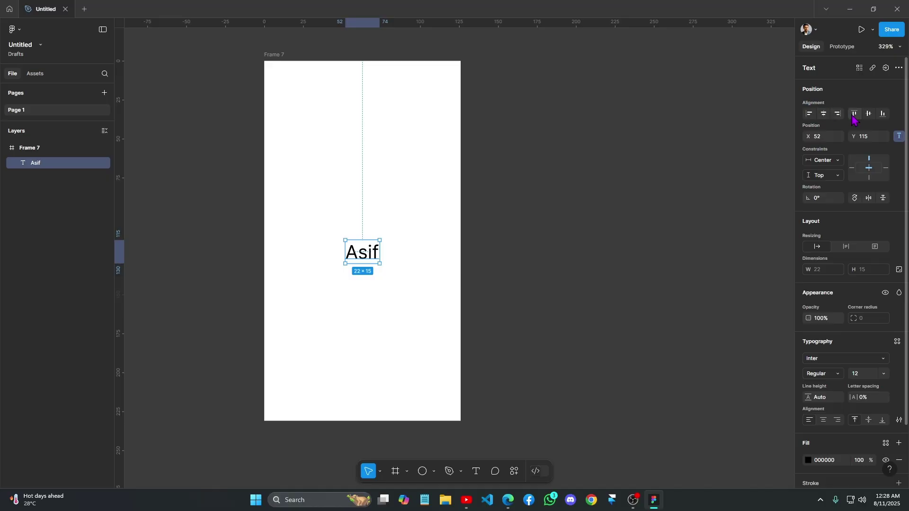
left_click(839, 115)
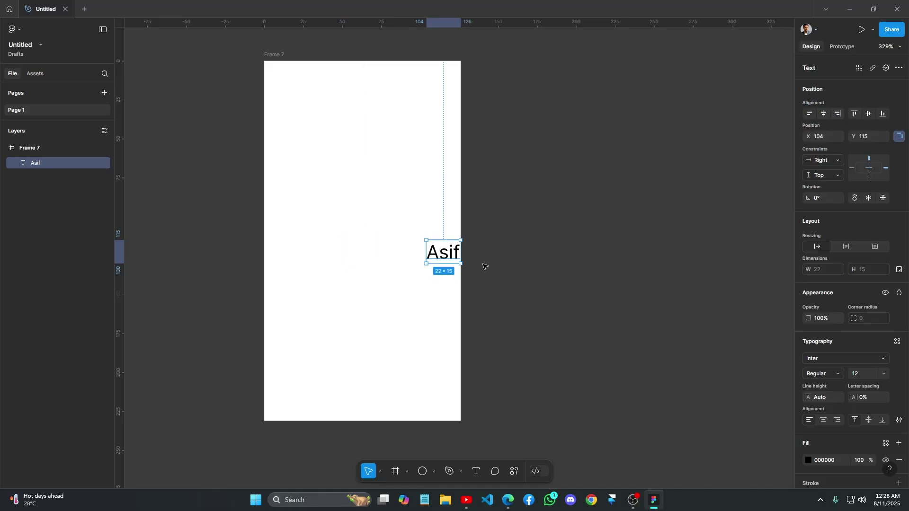
Try top and bottom alignment on the name text and leave it centred horizontally and vertically in the frame.
left_click(854, 115)
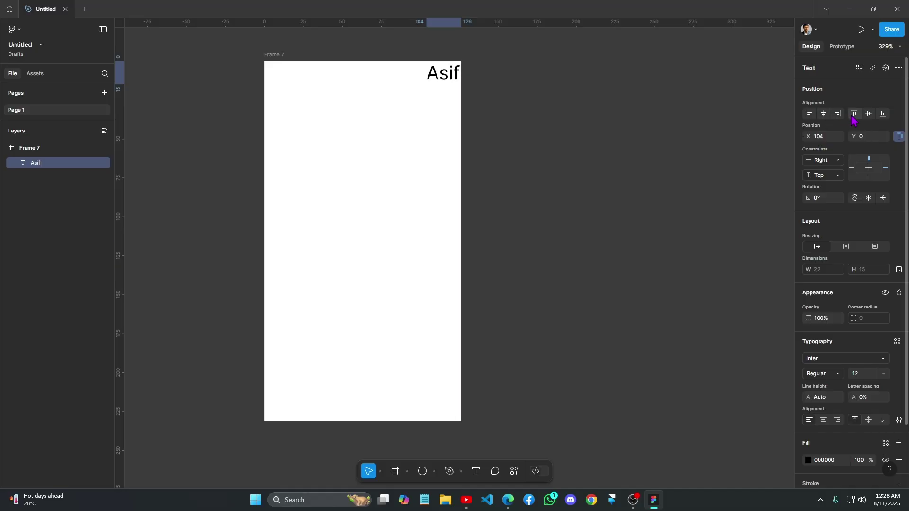
left_click(870, 115)
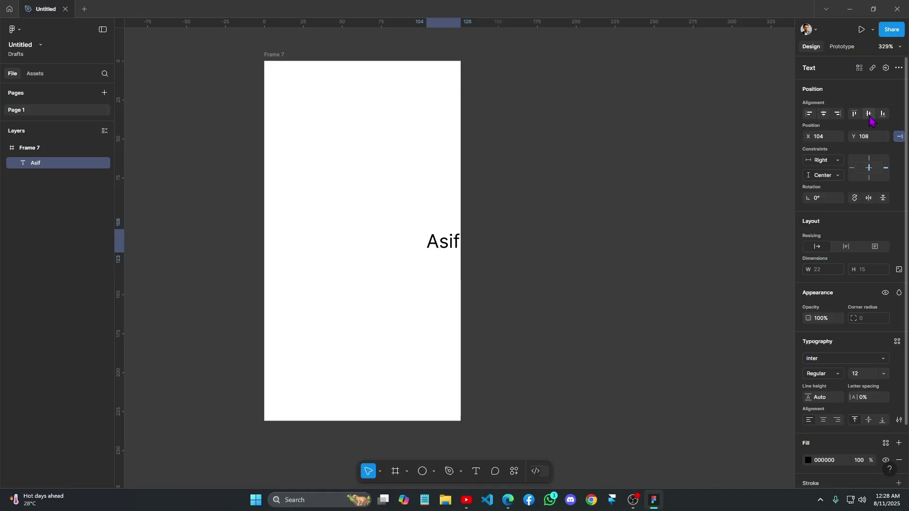
left_click(825, 115)
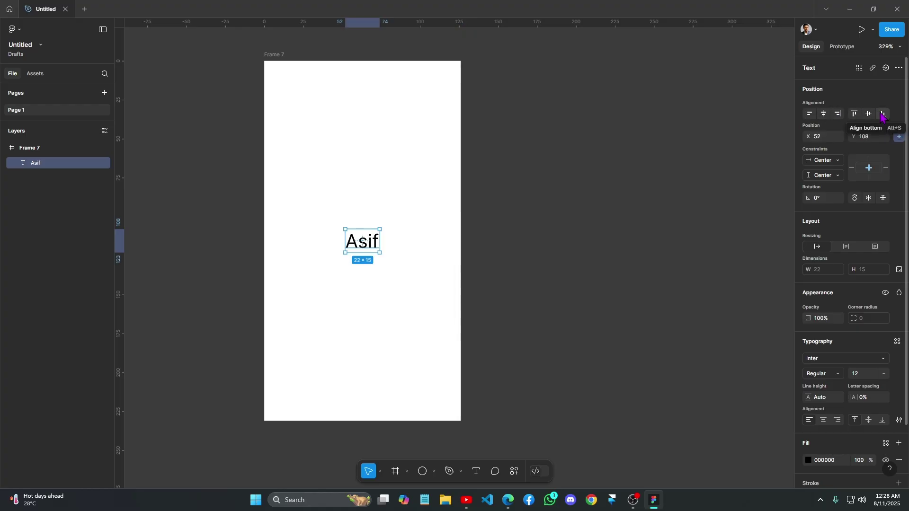
left_click(883, 113)
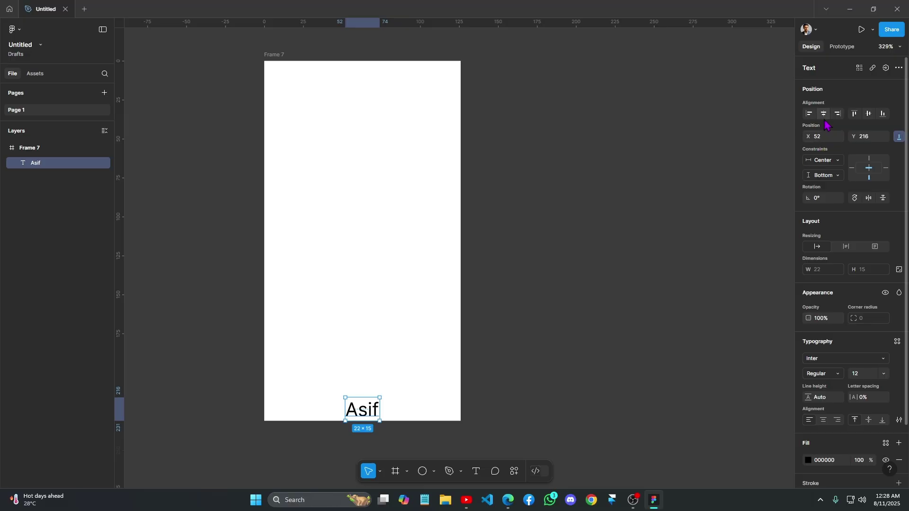
left_click(868, 115)
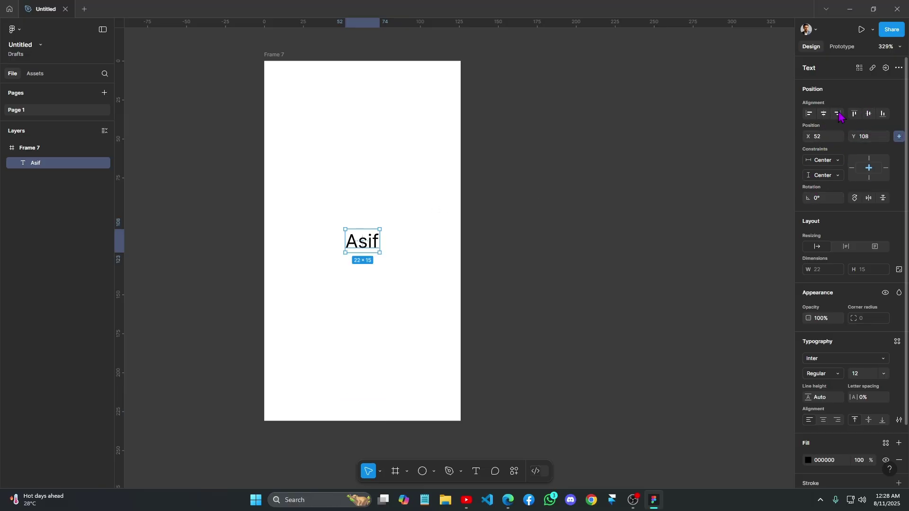
Move the name text slightly above the frame's centre, to about X 52, Y 97, and select the frame.
left_click(355, 274)
left_click(362, 241)
double_click(363, 241)
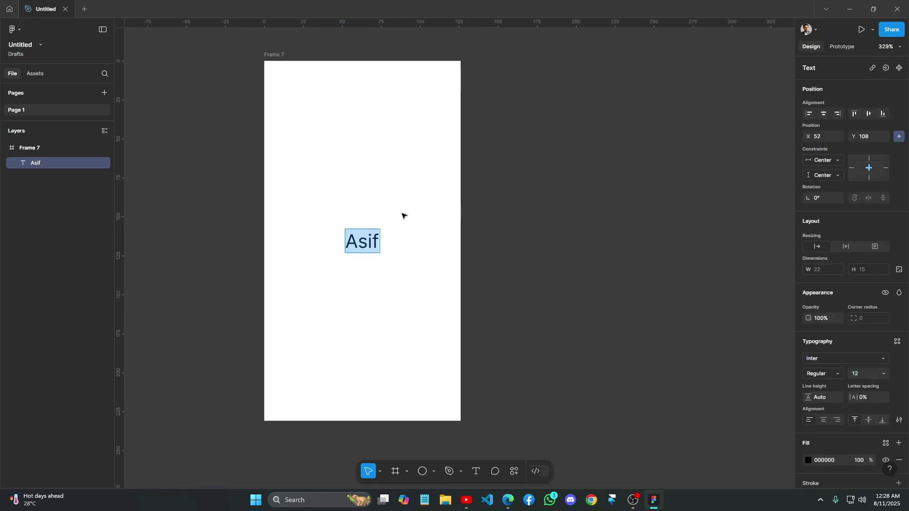
key("Escape")
left_click_drag(374, 247, 392, 211)
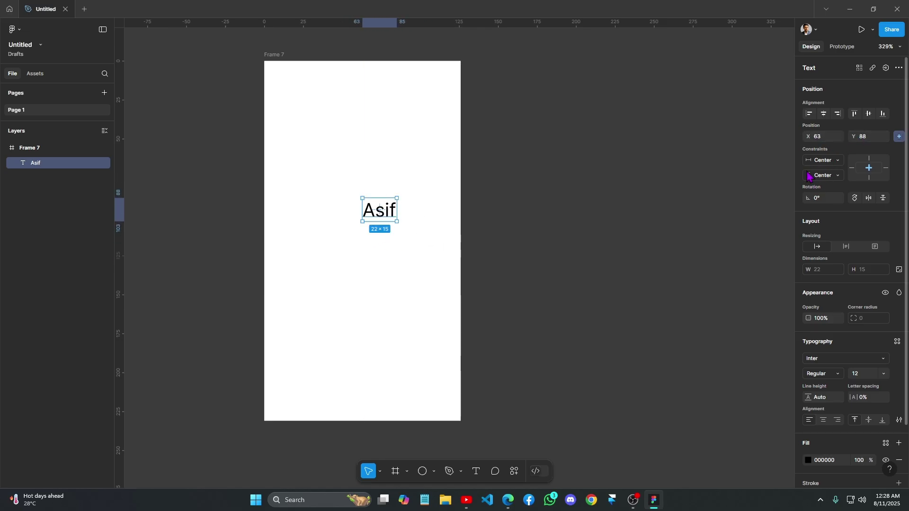
left_click_drag(384, 218, 367, 232)
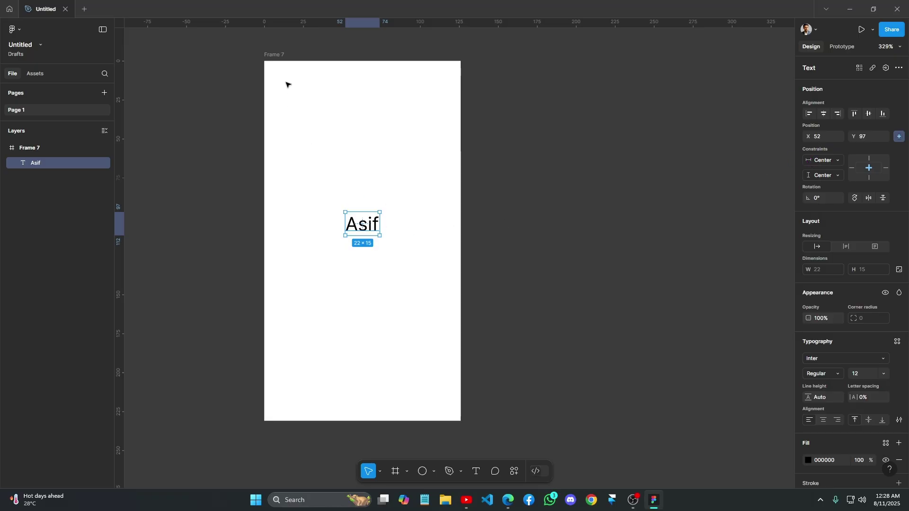
left_click(273, 54)
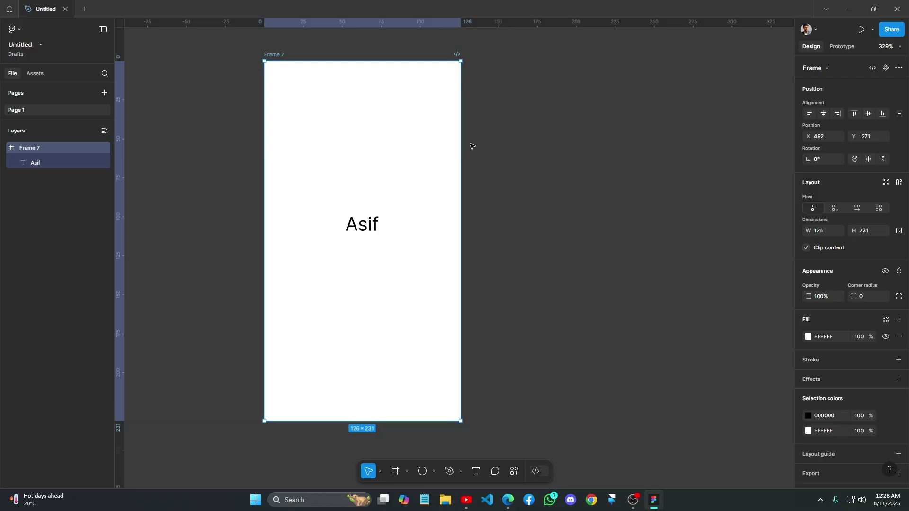
Widen the frame in two stages to about 163 and shorten it to about 209 to test the name text's centre constraints.
left_click_drag(462, 148, 469, 206)
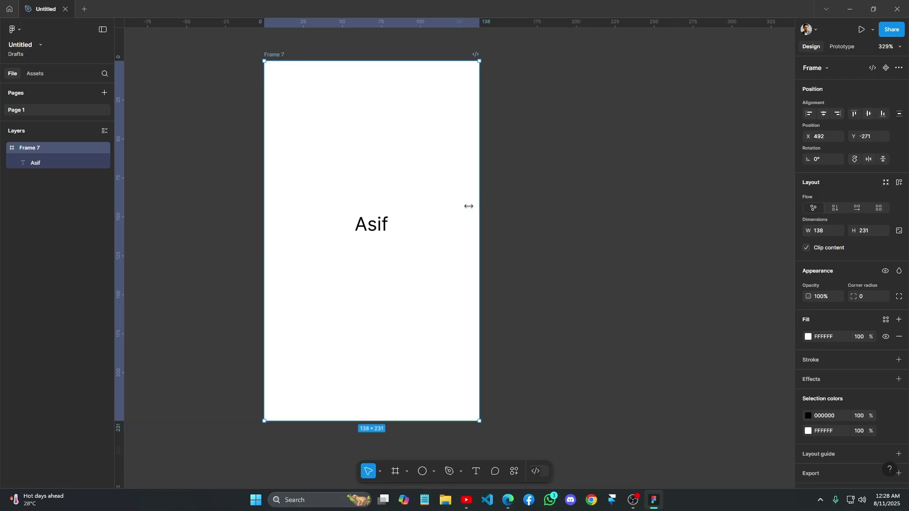
left_click(383, 233)
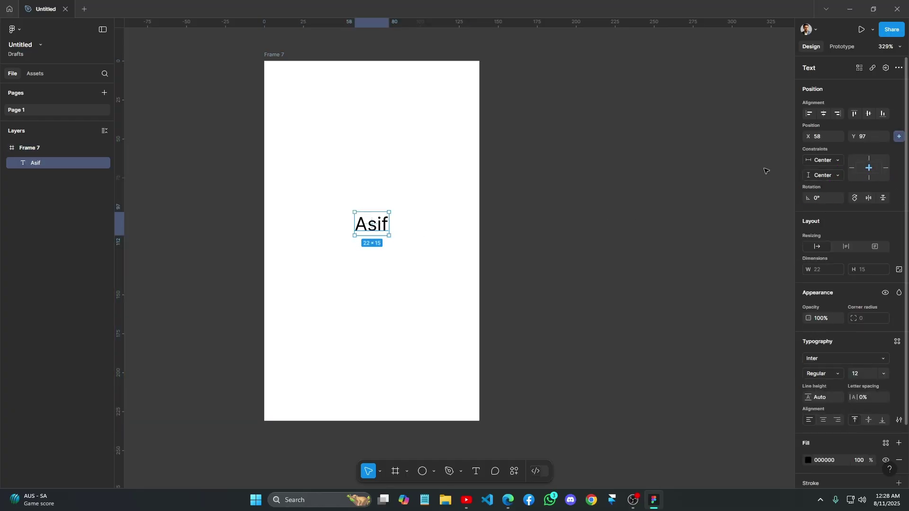
left_click(281, 56)
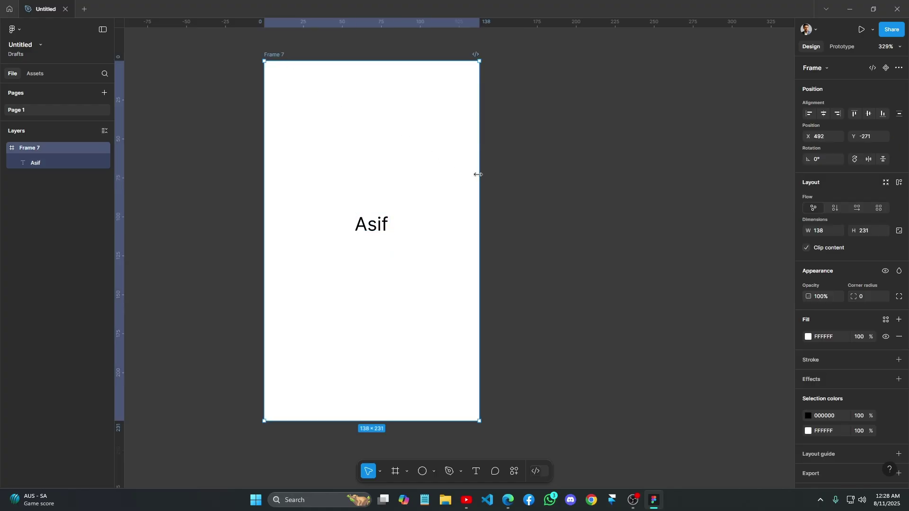
left_click_drag(478, 175, 509, 252)
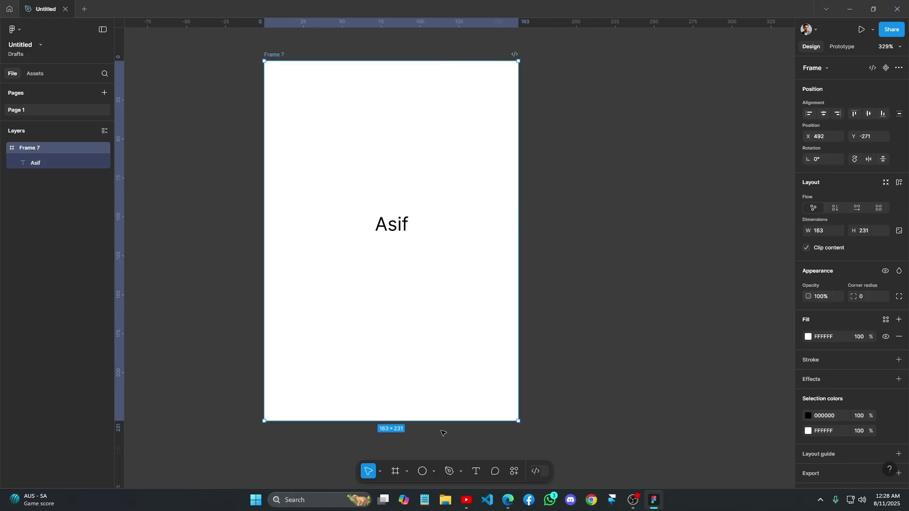
left_click_drag(442, 422, 438, 386)
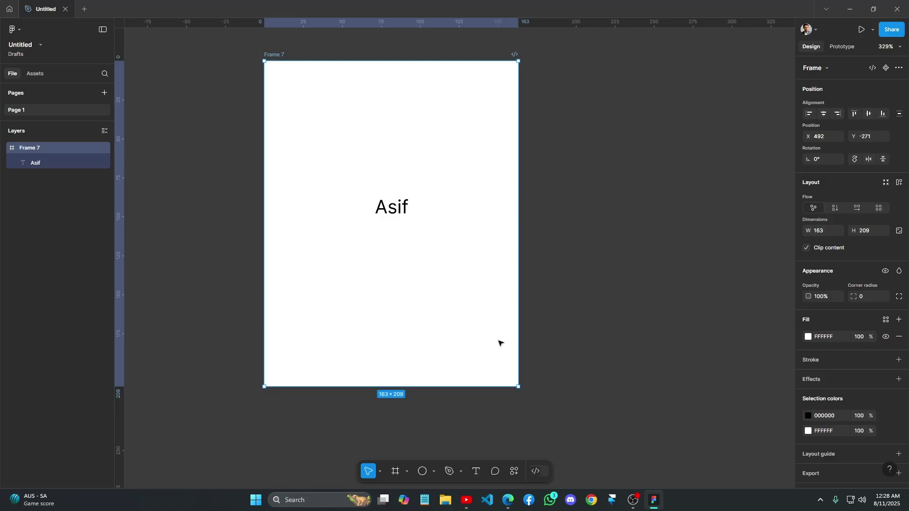
Set the name text's horizontal constraint to Left and test it by widening the frame to about 179.
left_click(400, 217)
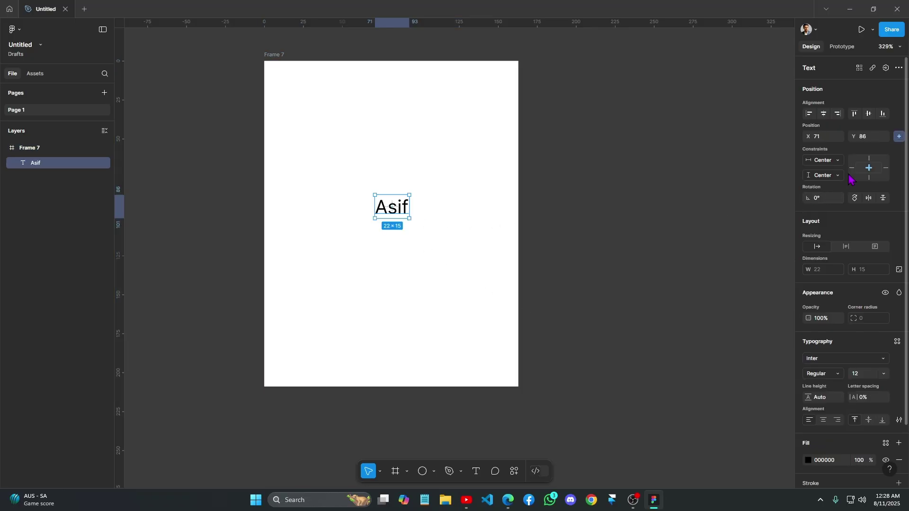
left_click(852, 168)
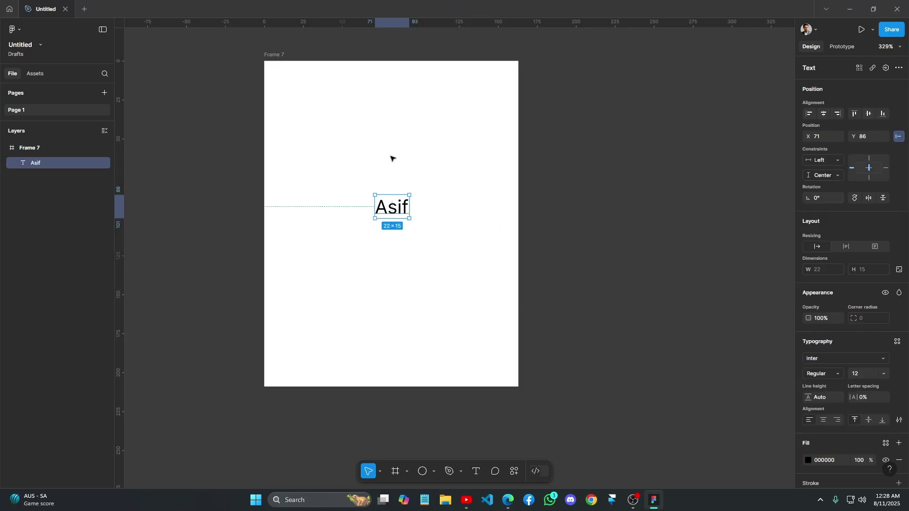
left_click(279, 55)
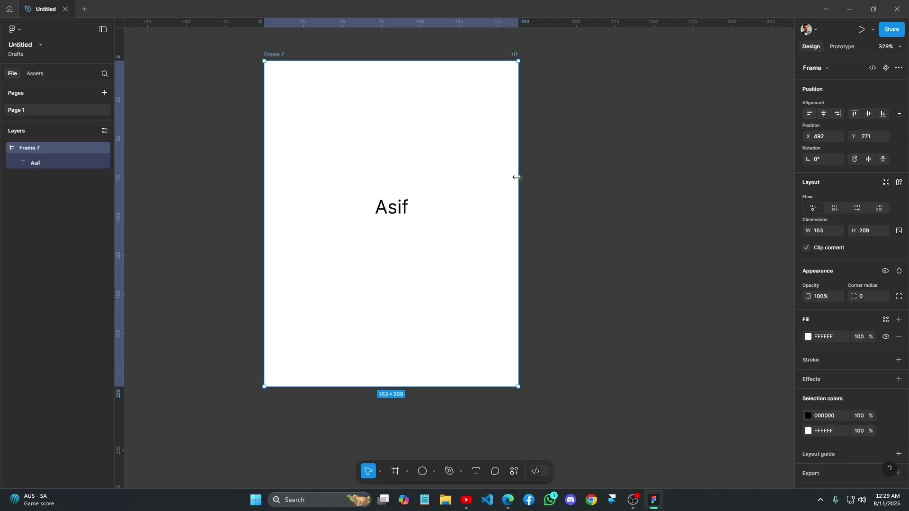
left_click_drag(517, 178, 544, 302)
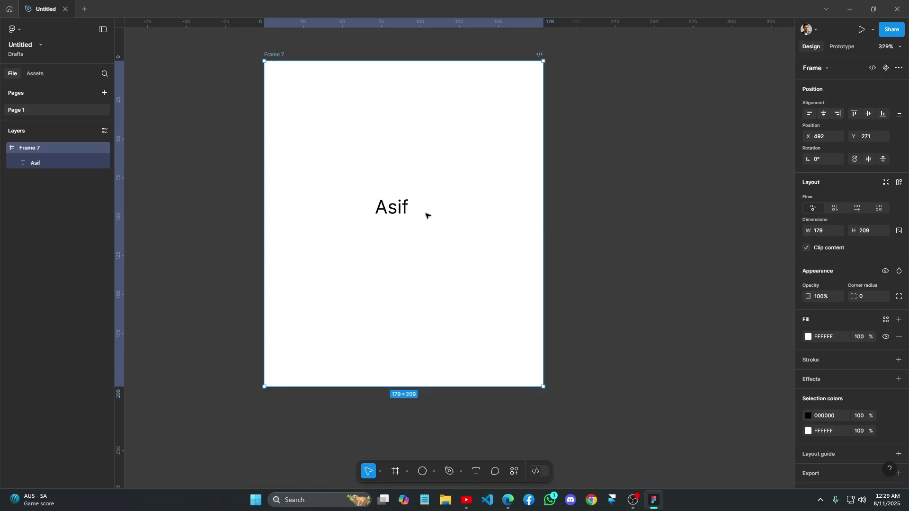
Set the name text's vertical constraint to Bottom and test it by extending the frame upward to a height of about 257.
left_click(385, 205)
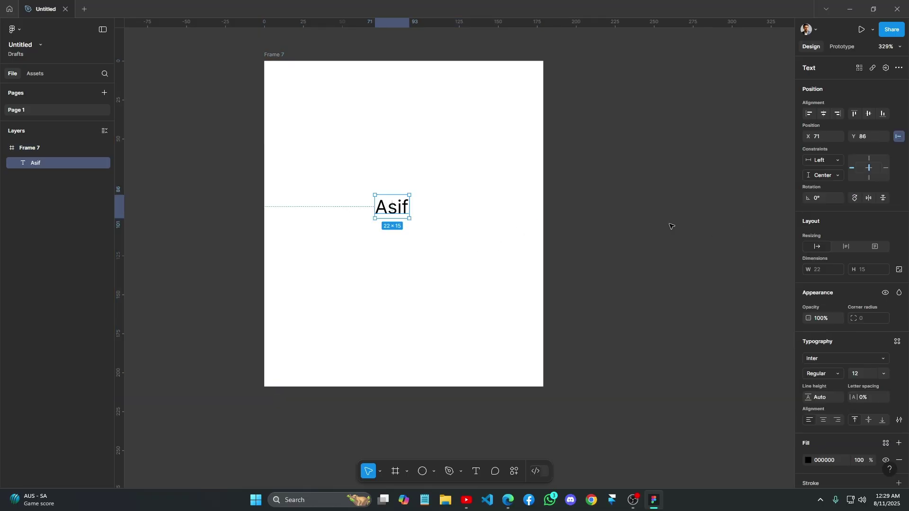
left_click(869, 178)
key("shift+0")
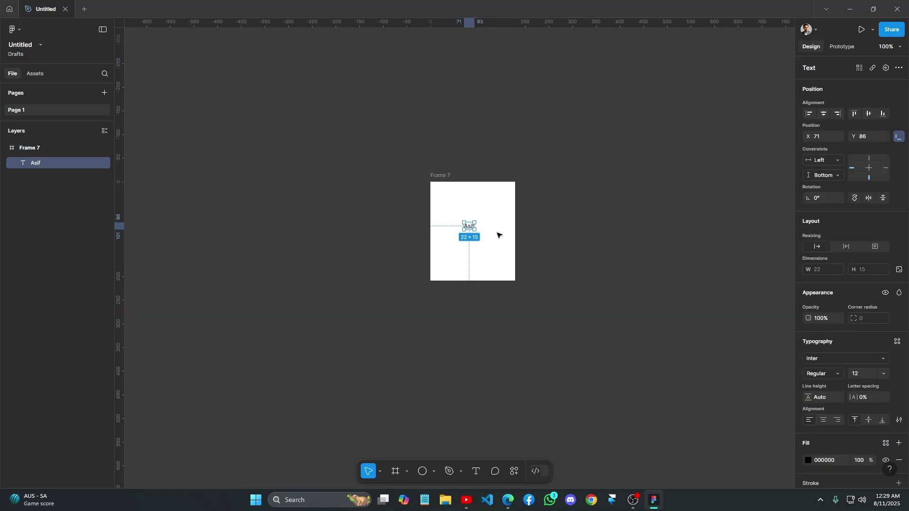
left_click(457, 182)
left_click_drag(458, 182, 488, 158)
Rotate the name text to about -17°.
scroll(471, 197, "up", 3)
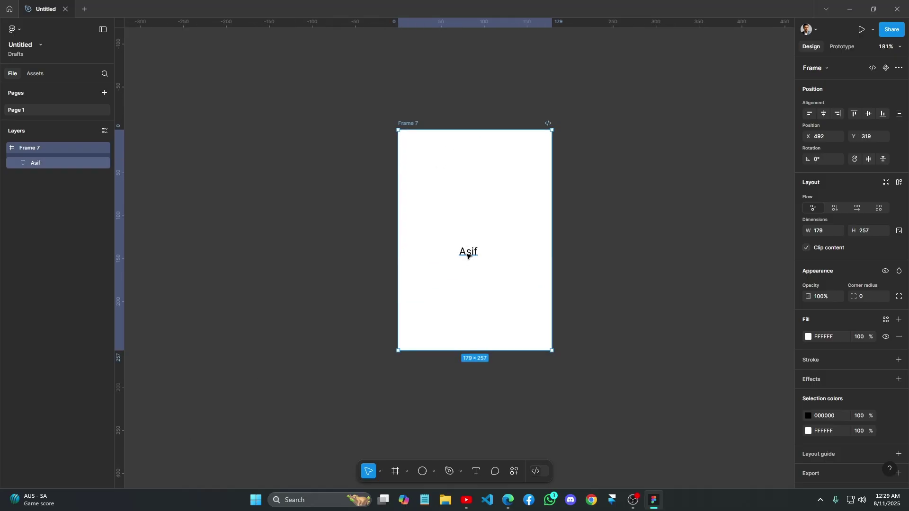
left_click_drag(468, 255, 473, 215)
left_click(475, 214)
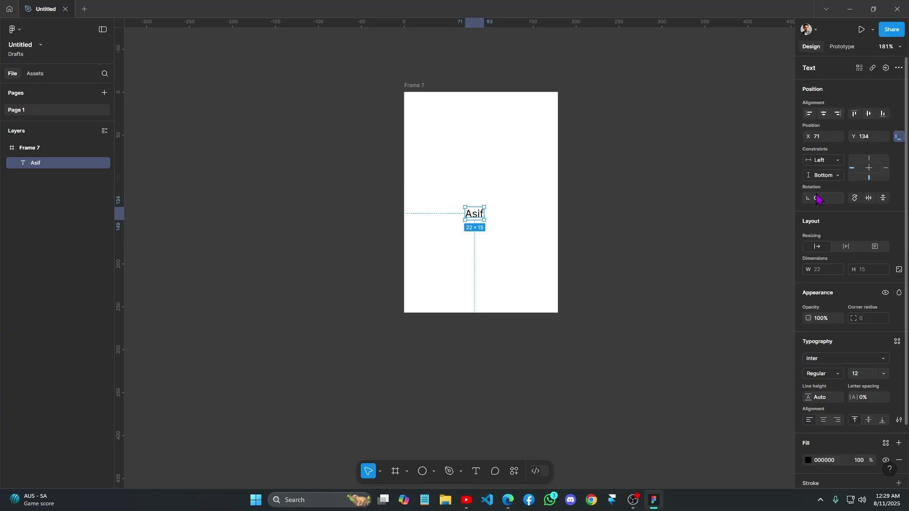
mouse_move(808, 198)
left_mouse_down()
mouse_move(848, 198)
mouse_move(743, 202)
mouse_move(822, 207)
left_mouse_up()
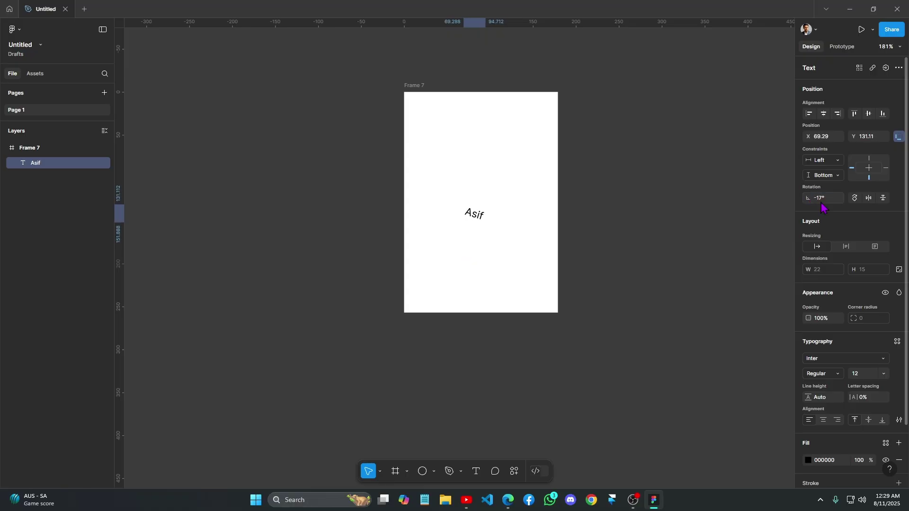
Rotate the name text by 90° twice, flip it horizontally once and flip it vertically twice.
left_click(855, 199)
left_click(855, 199)
left_click(869, 198)
left_click(884, 199)
left_click(883, 201)
left_click(493, 219)
left_click(481, 218)
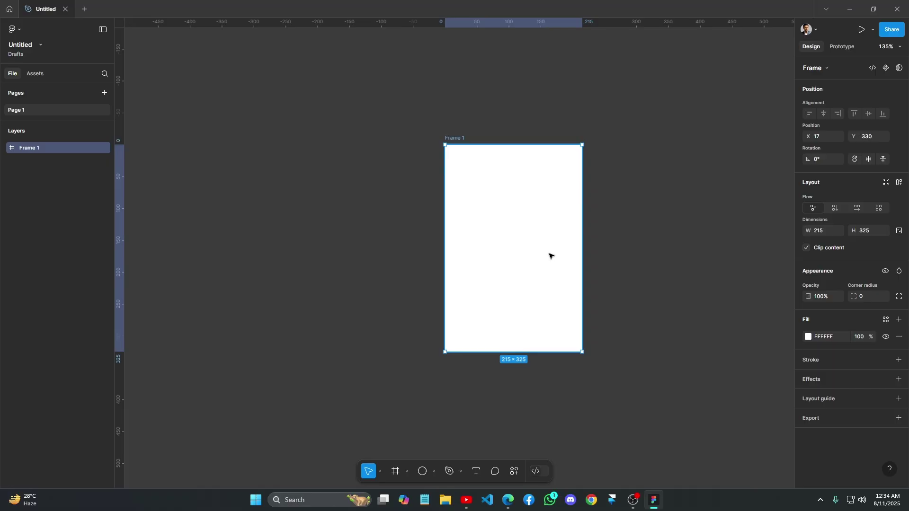
Draw a small frame about 45 × 49 inside Frame 1, near its left edge at about X 17, Y 126.
scroll(549, 256, "up", 3)
scroll(550, 255, "down", 5)
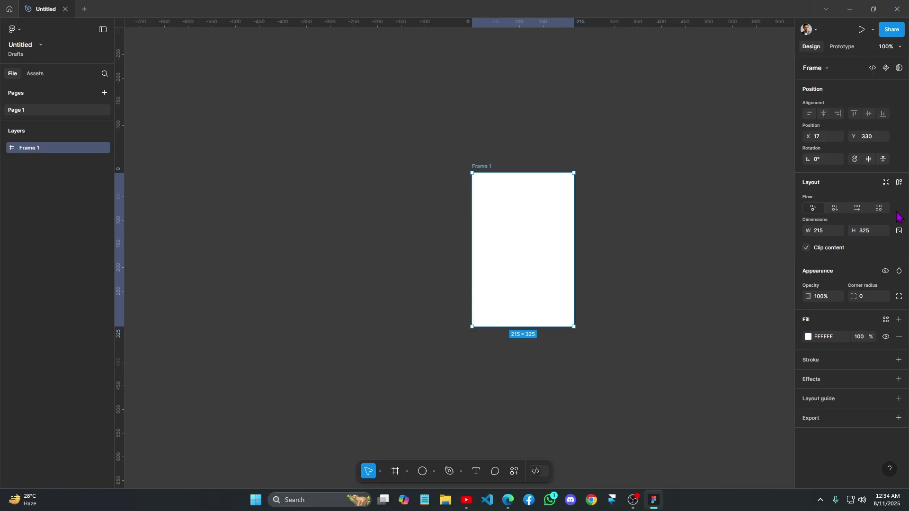
scroll(534, 270, "up", 2)
scroll(525, 266, "up", 2)
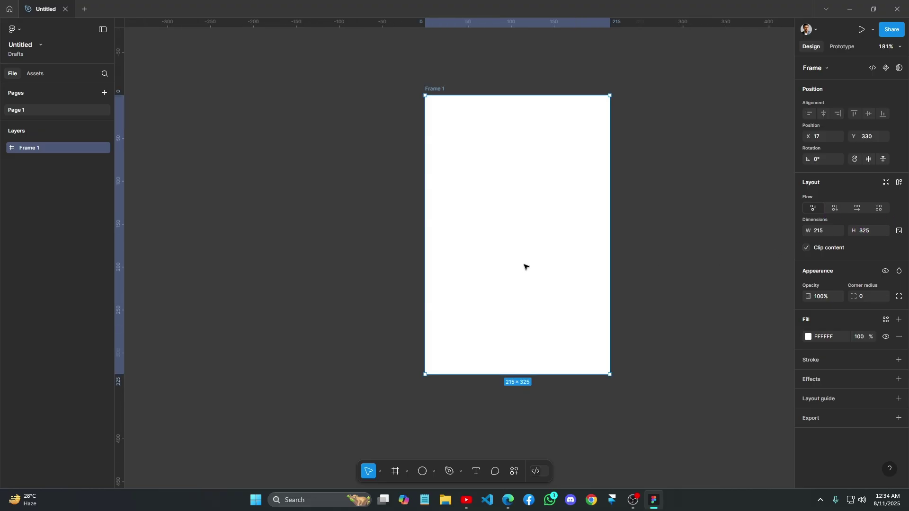
left_click_drag(515, 268, 433, 287)
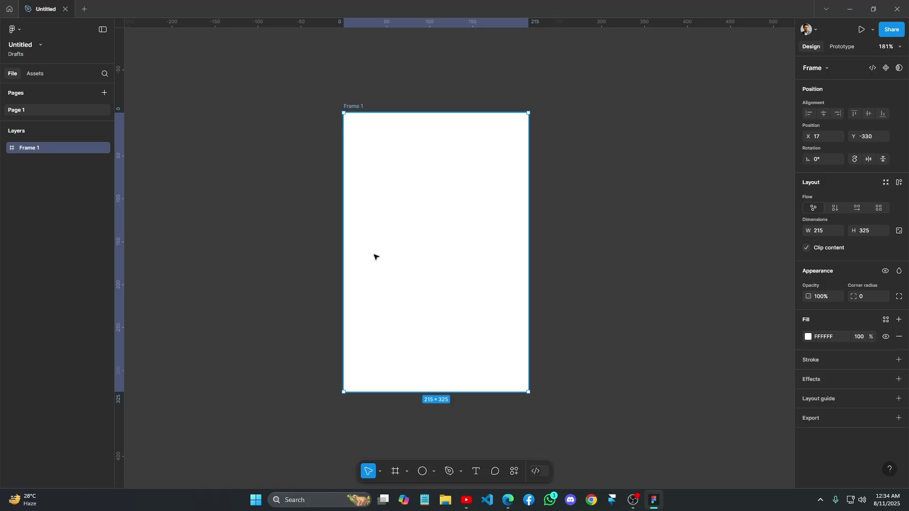
key("f")
left_click_drag(358, 221, 396, 263)
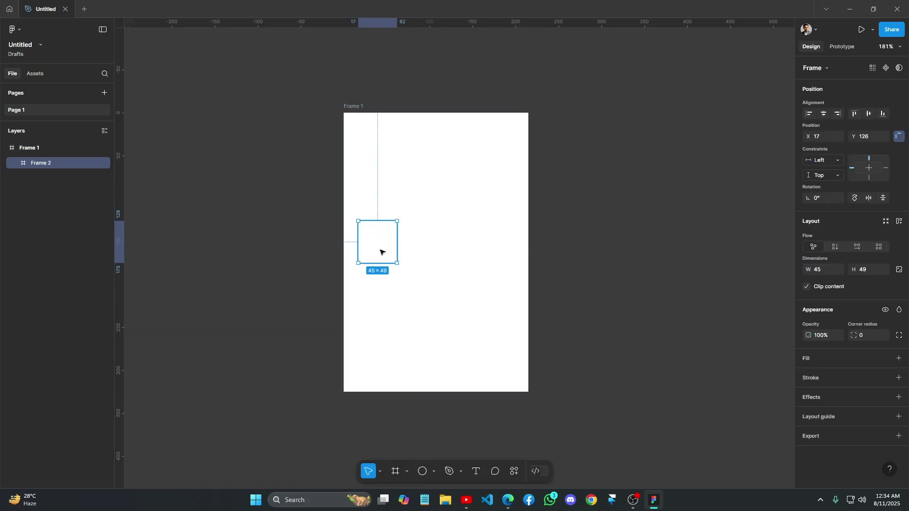
Fill the small frame with FF7373 and duplicate it into a horizontal row of four squares.
left_click(899, 358)
left_click(808, 376)
left_click_drag(739, 300, 742, 292)
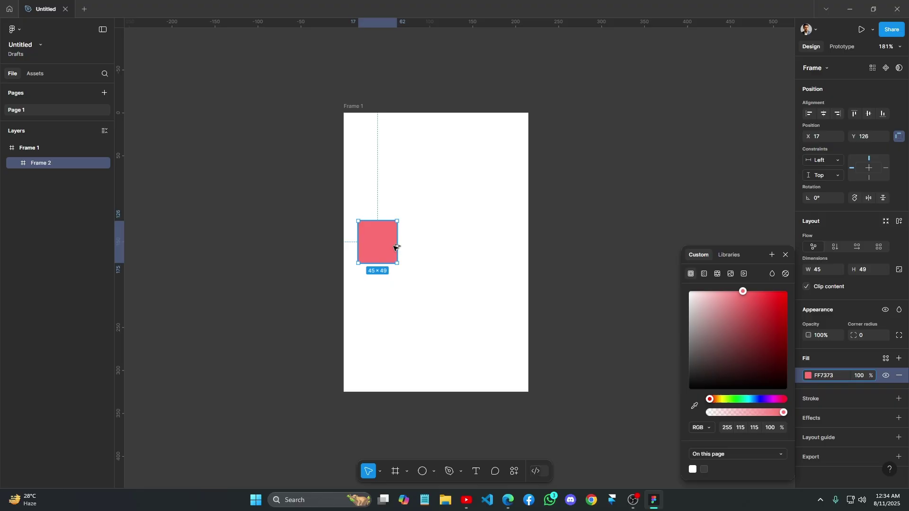
left_click_drag(394, 248, 509, 254)
Add auto layout to Frame 1 and inspect the gaps and padding around its four squares.
left_click(351, 114)
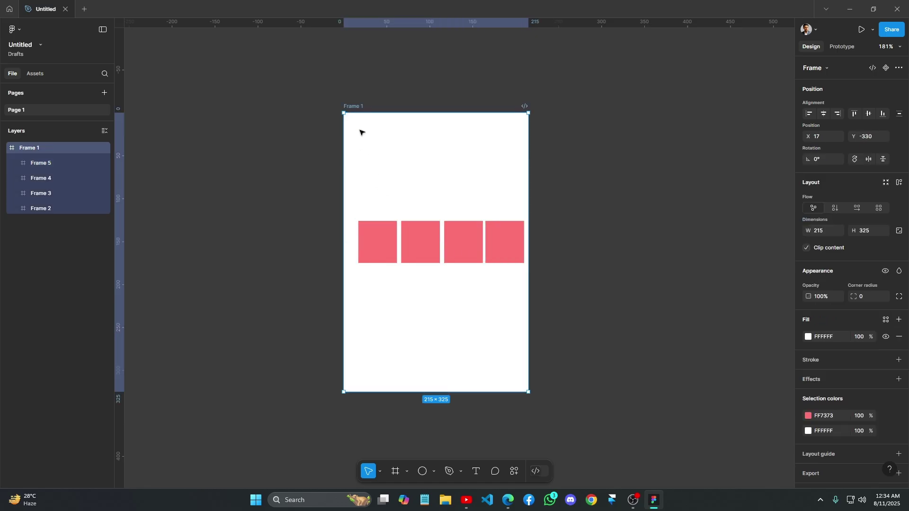
left_click(900, 185)
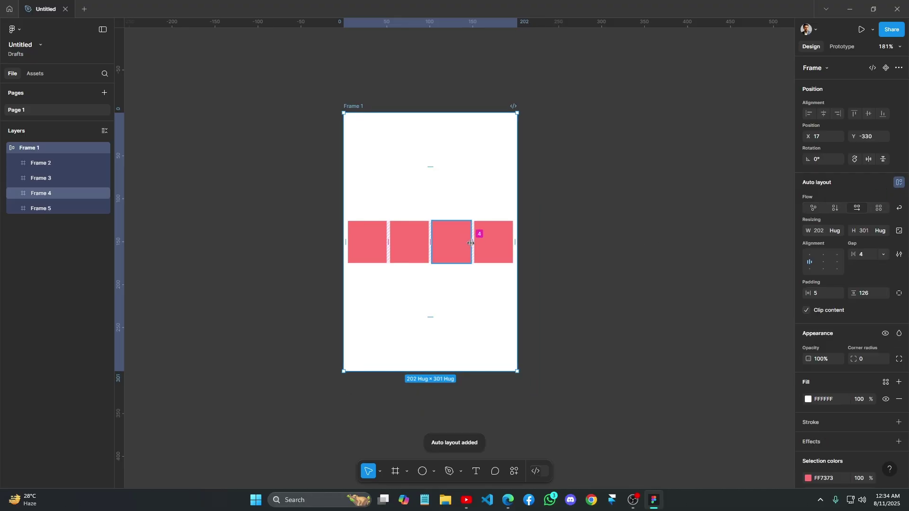
scroll(472, 243, "up", 5)
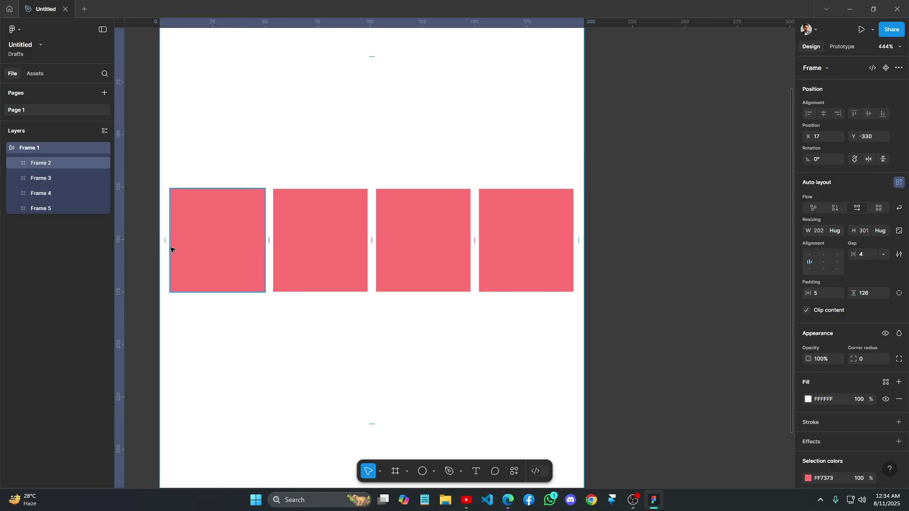
scroll(238, 239, "down", 5)
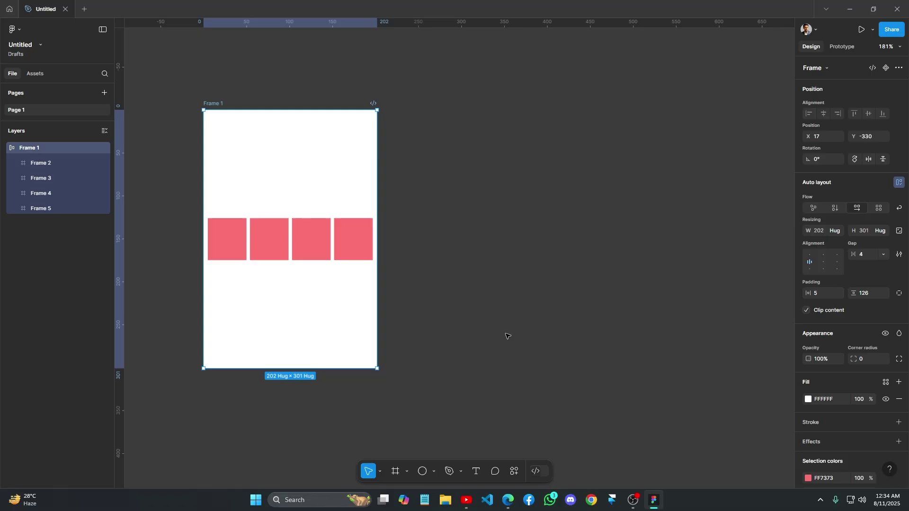
scroll(592, 347, "left", 5)
scroll(592, 347, "up", 1)
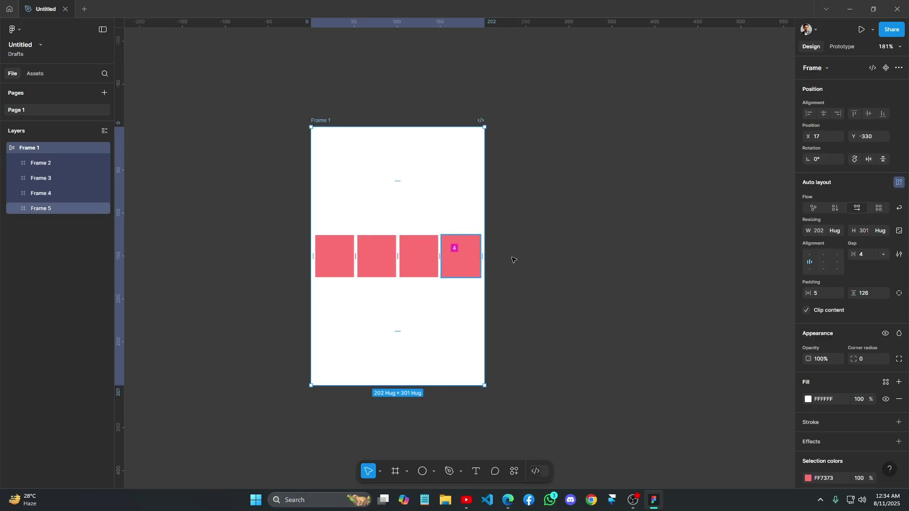
Try vertical and freeform flow on Frame 1, widening it to about 115 and undoing that resize.
left_click(835, 209)
scroll(373, 296, "down", 5)
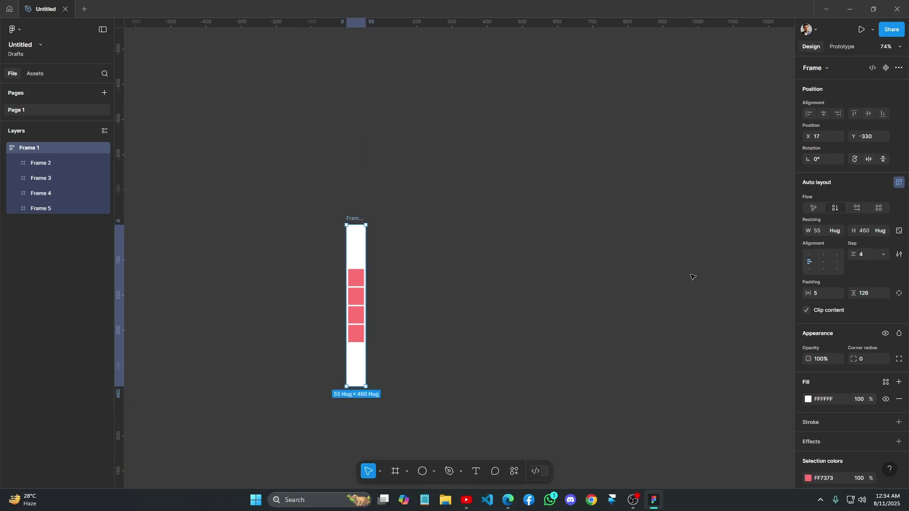
left_click(813, 208)
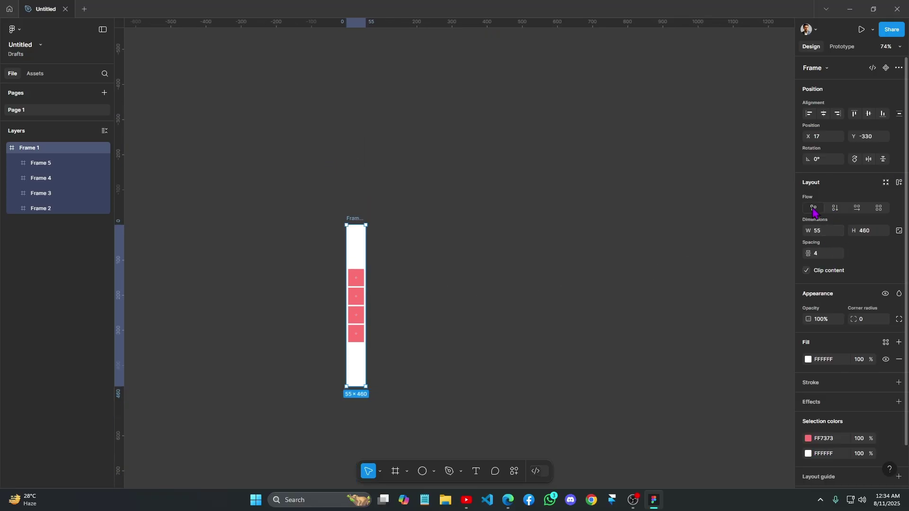
left_click_drag(366, 301, 387, 346)
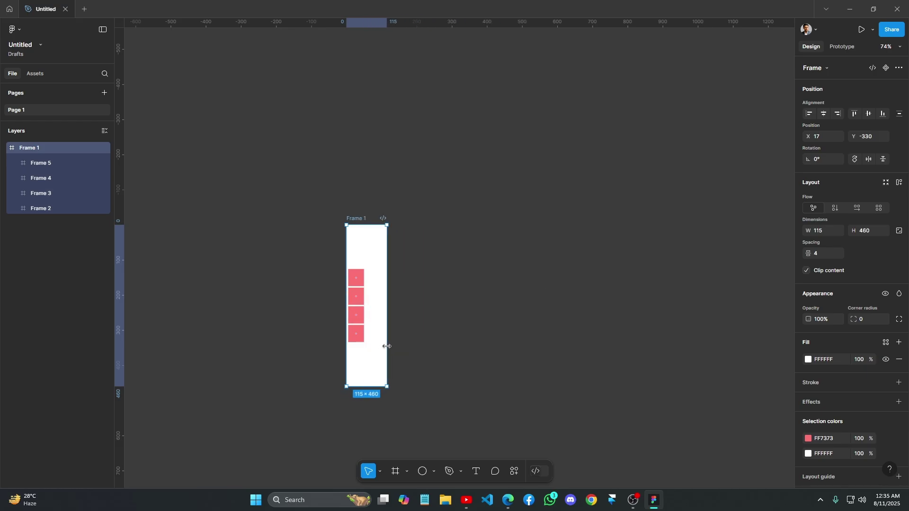
key("ctrl+z")
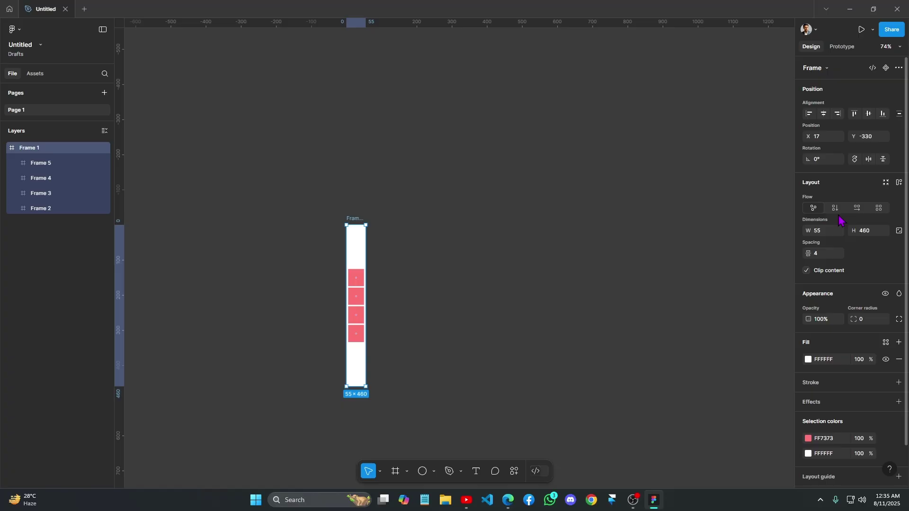
Switch Frame 1 to horizontal flow with centred alignment and widen it to about 500.
left_click(854, 210)
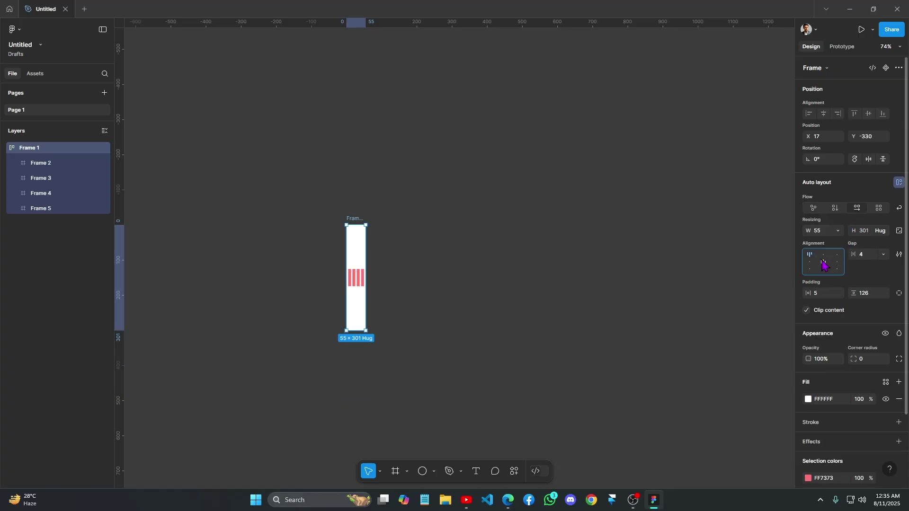
scroll(362, 272, "up", 3)
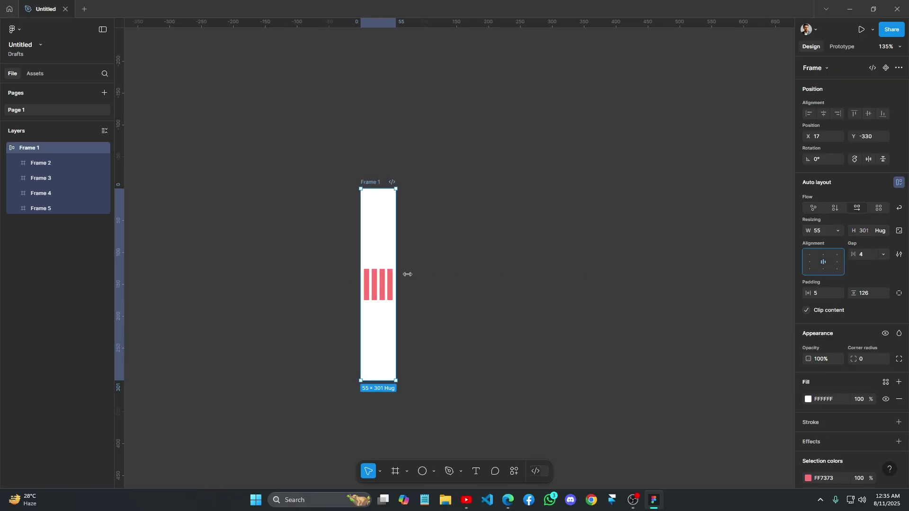
left_click_drag(394, 281, 681, 340)
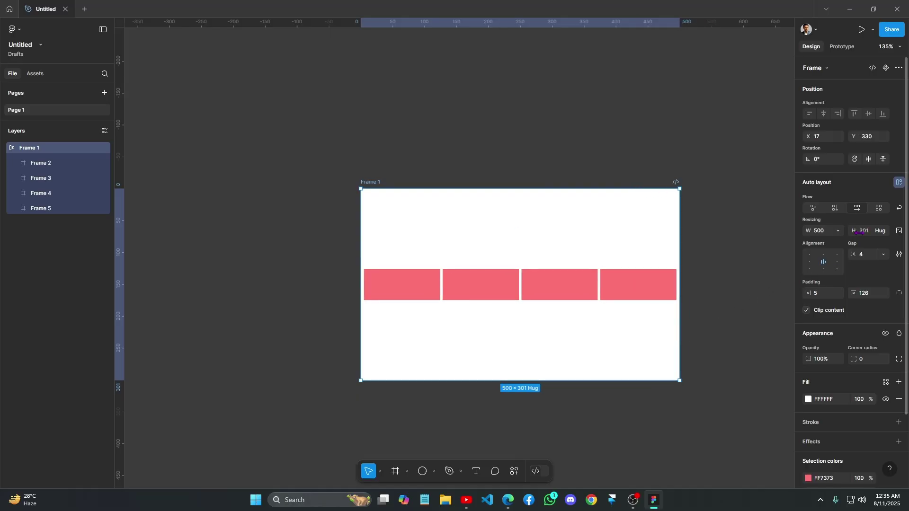
Switch Frame 1 to grid flow, widen it to about 509, and set the grid to 2 columns by 2 rows.
left_click(877, 211)
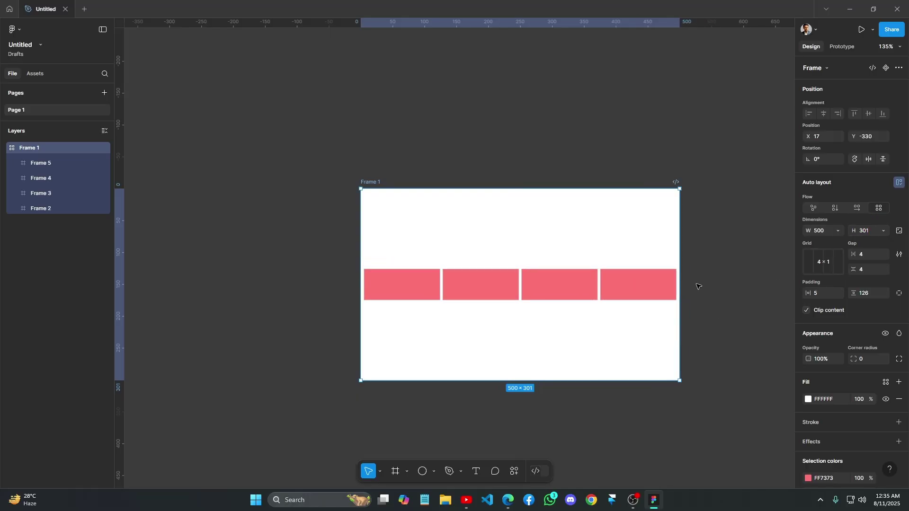
mouse_move(681, 280)
left_mouse_down()
mouse_move(620, 281)
mouse_move(686, 283)
left_mouse_up()
left_click(827, 262)
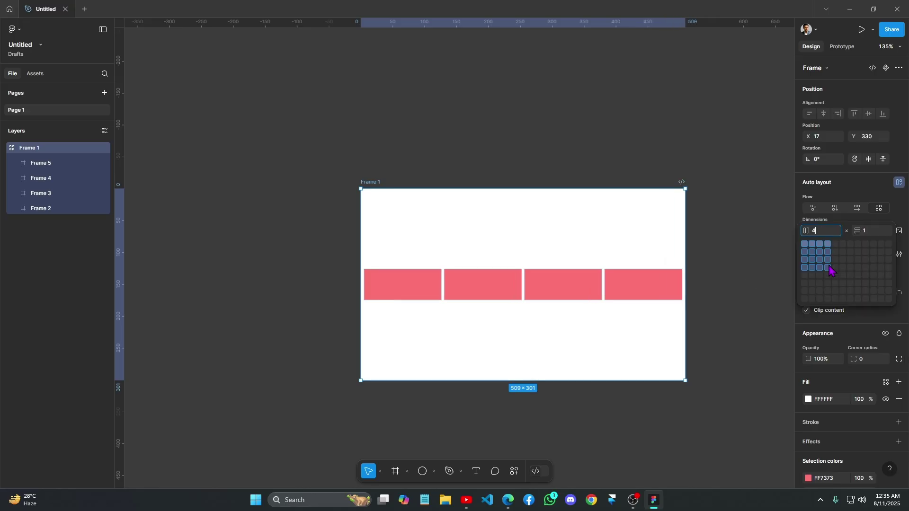
left_click(827, 233)
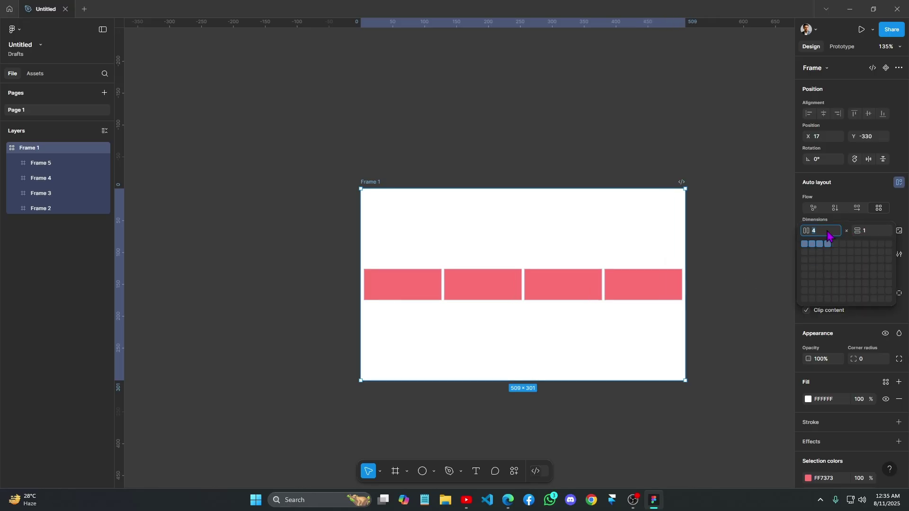
type("2")
key("Tab")
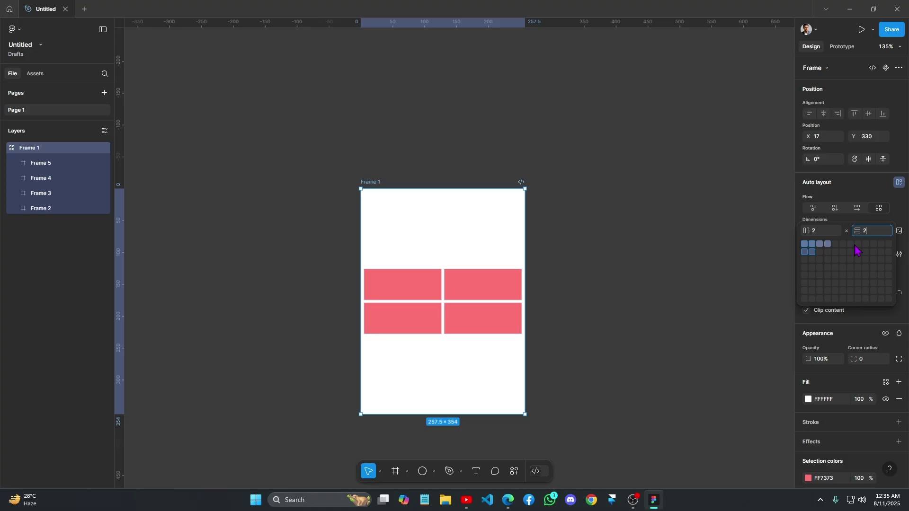
type("2")
key("Return")
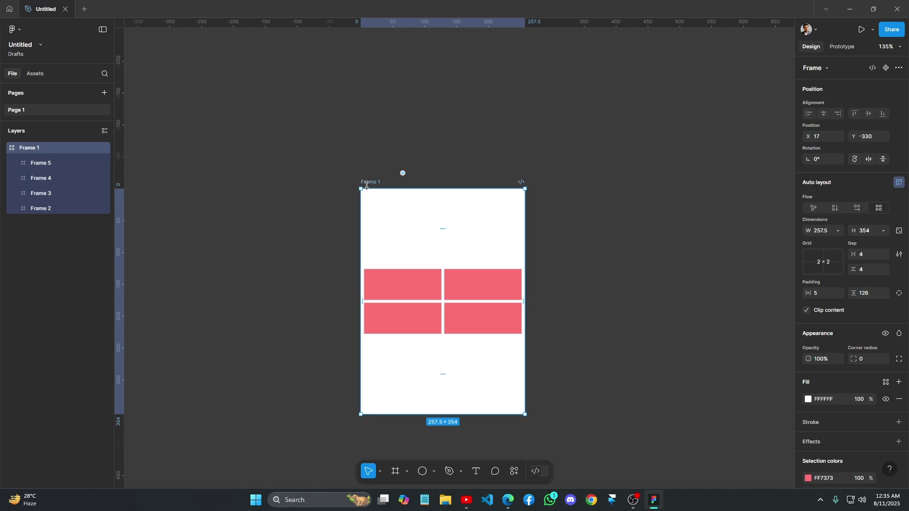
Switch Frame 1 to horizontal auto layout flow with wrapping turned on.
left_click(412, 287)
left_click(455, 202)
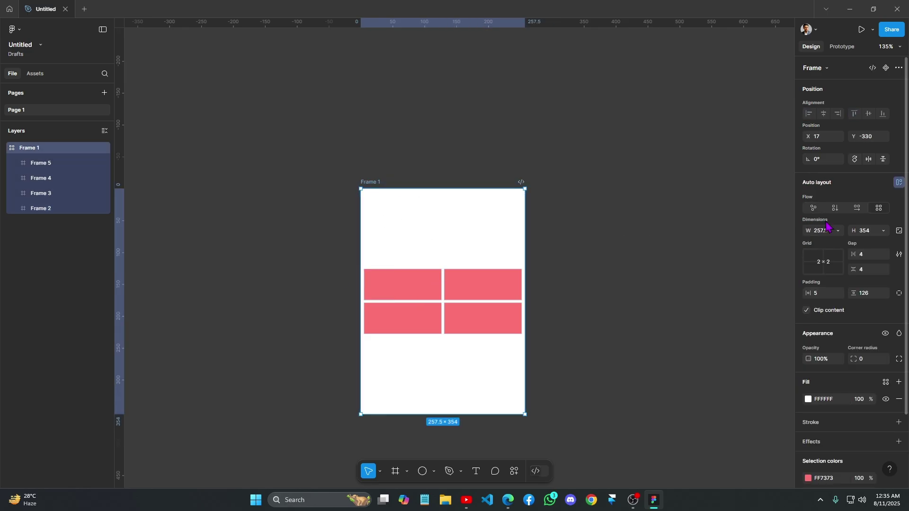
left_click(857, 209)
left_click(897, 209)
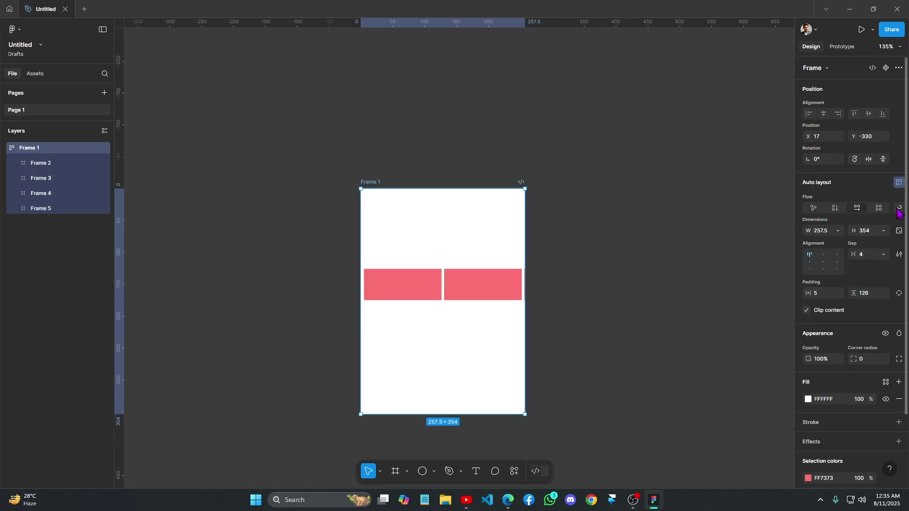
left_click(897, 209)
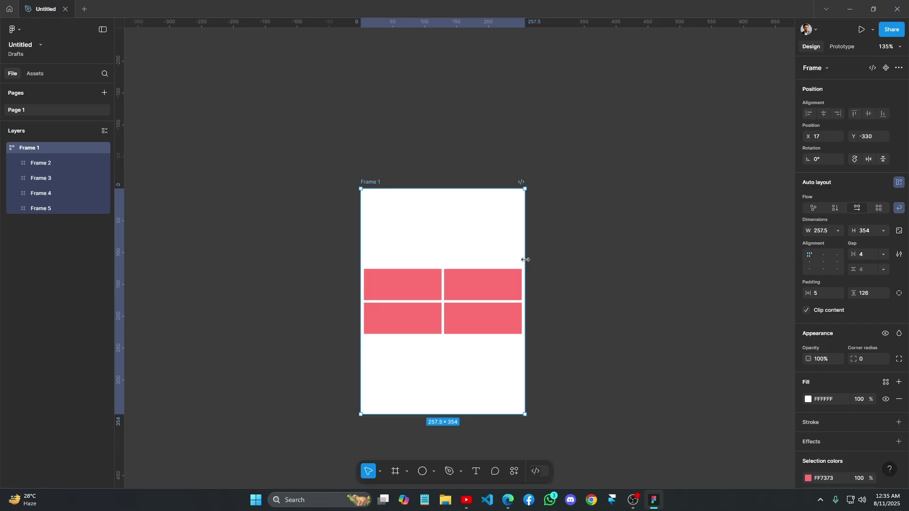
Test the wrapping by resizing Frame 1's width to about 515, 132, 515 and 140.
left_click_drag(525, 260, 689, 246)
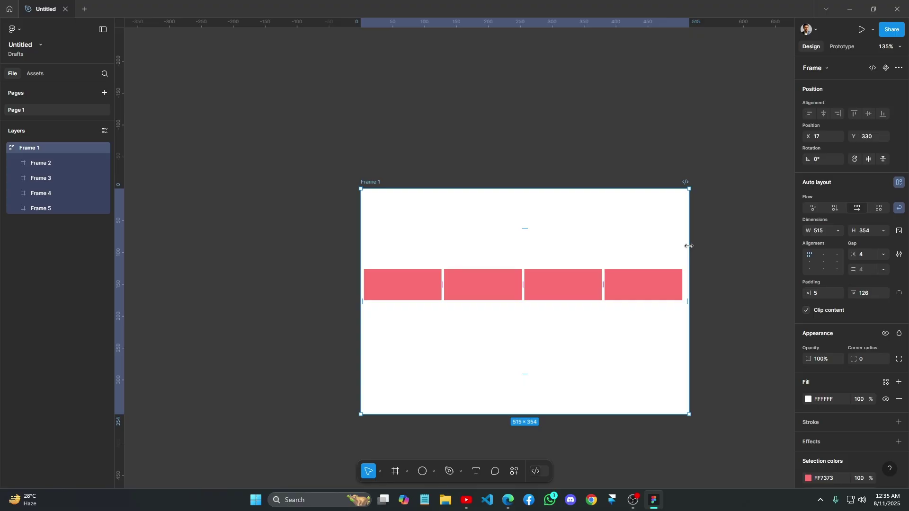
left_click_drag(674, 246, 446, 244)
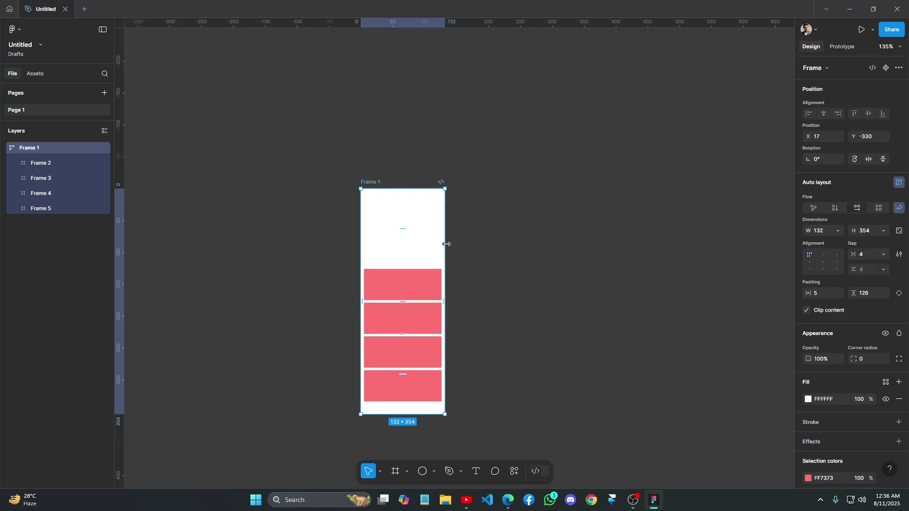
left_click_drag(447, 245, 688, 253)
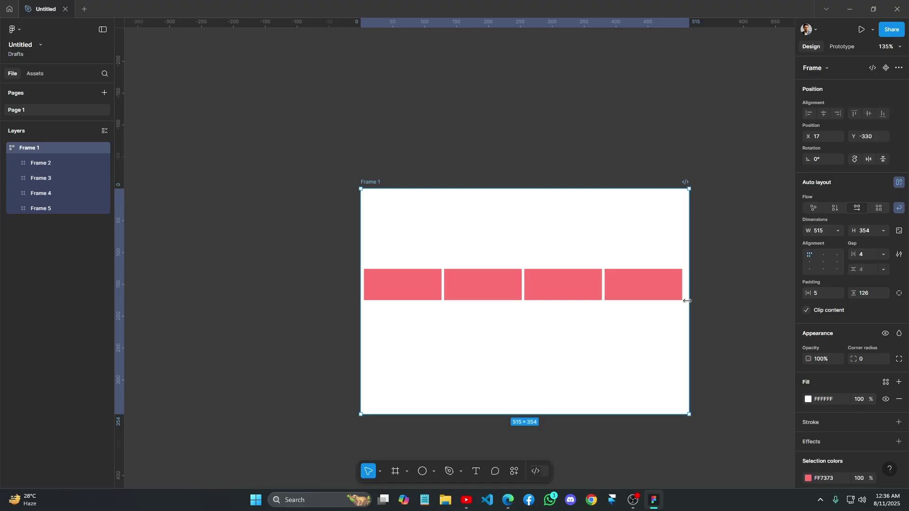
left_click_drag(687, 301, 450, 318)
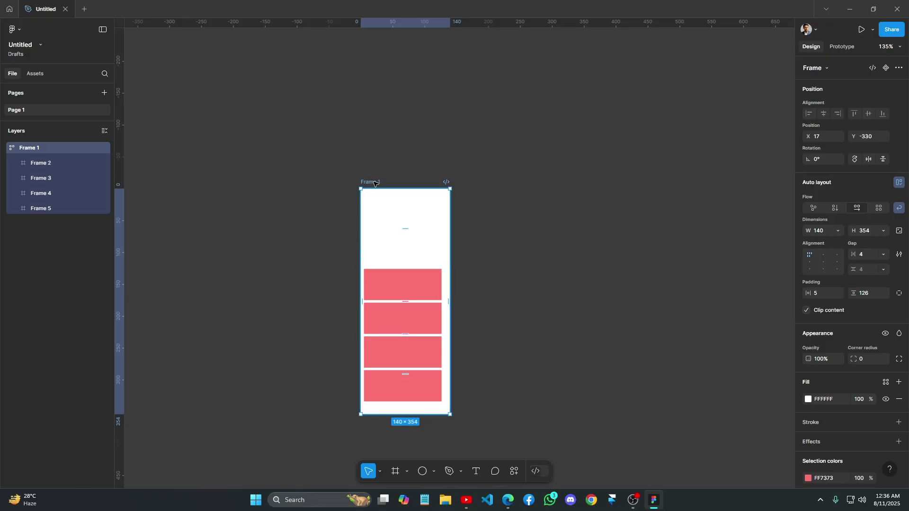
Delete Frame 1 and draw a new frame about 275 by 244, enlarging it to about 311 by 336.
left_click_drag(375, 184, 419, 133)
key("Delete")
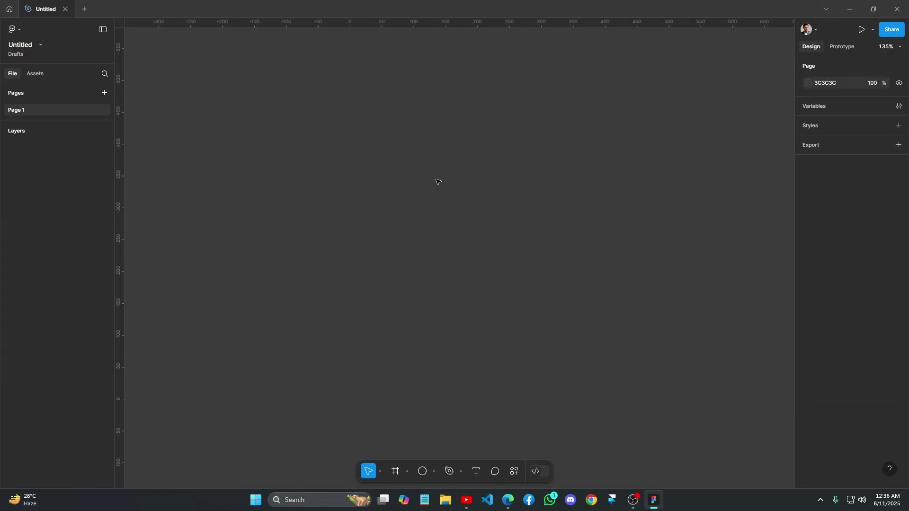
key("f")
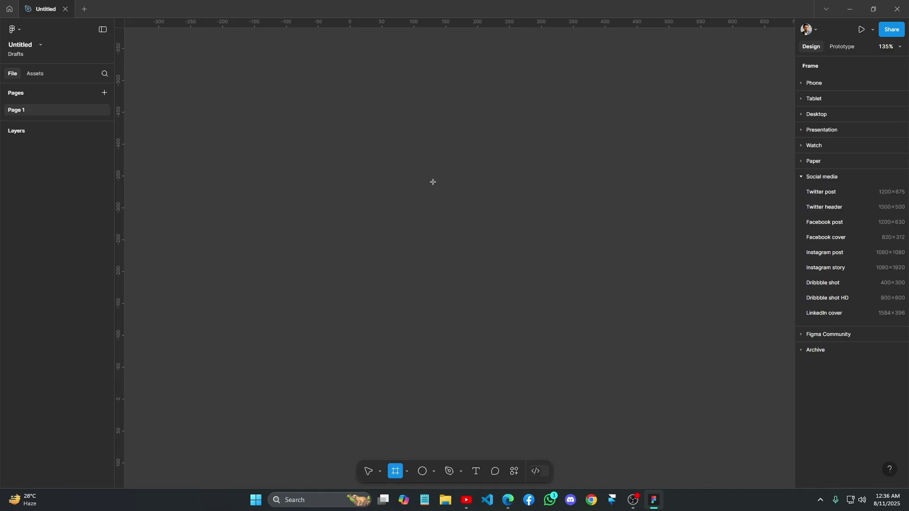
left_click_drag(435, 184, 611, 340)
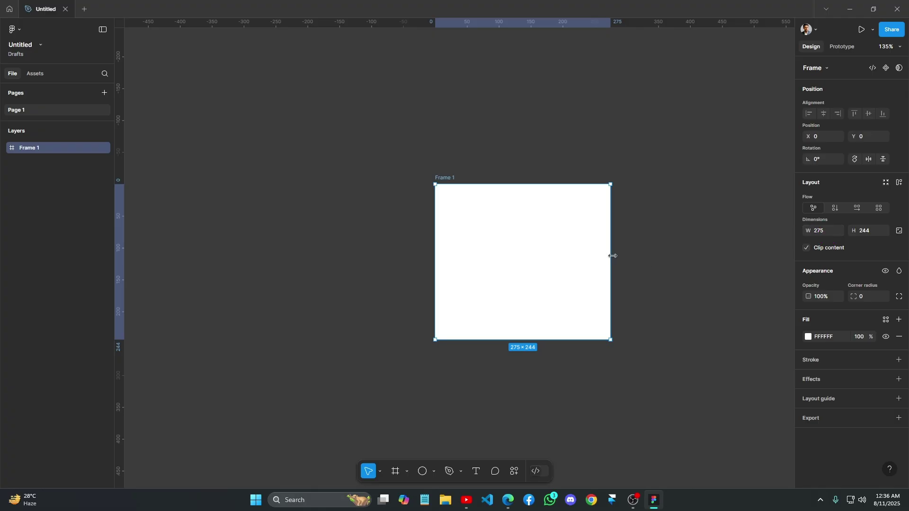
left_click_drag(613, 256, 633, 279)
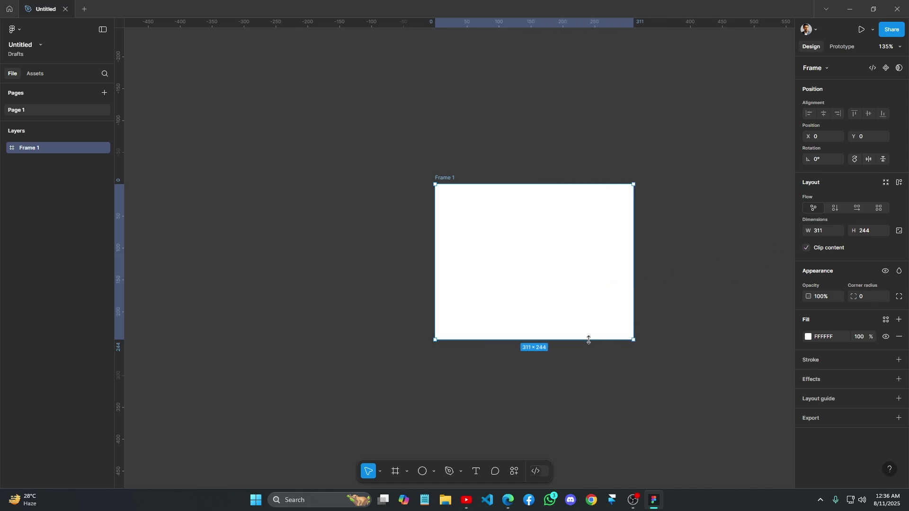
left_click_drag(589, 340, 648, 382)
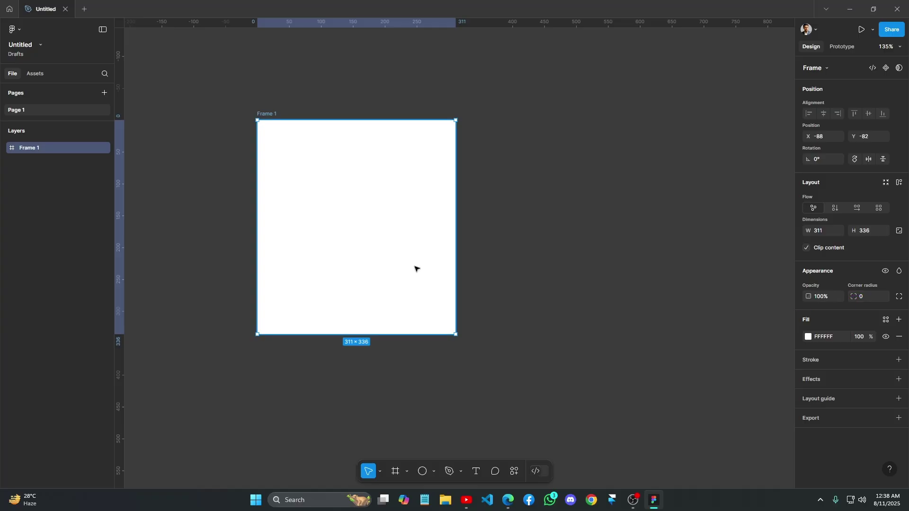
Fill the new frame with the light red FF7070.
left_click(809, 337)
left_click(765, 321)
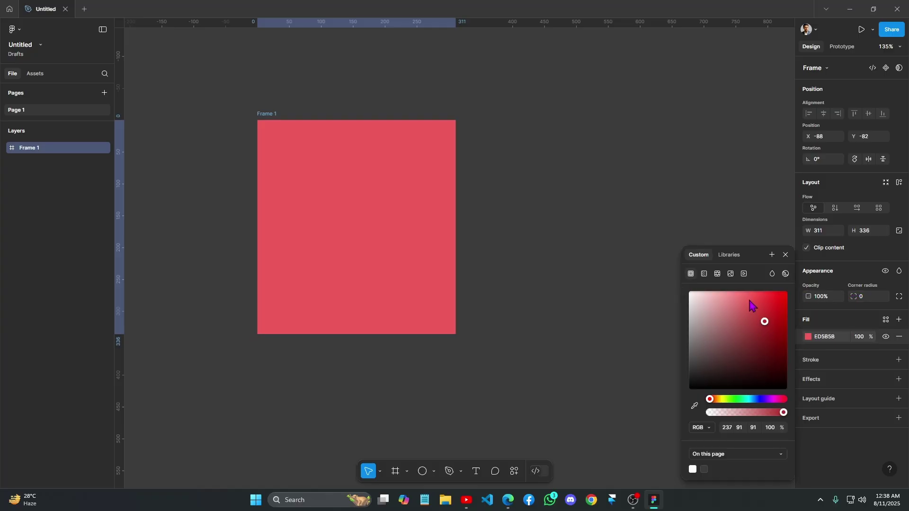
left_click_drag(751, 306, 744, 291)
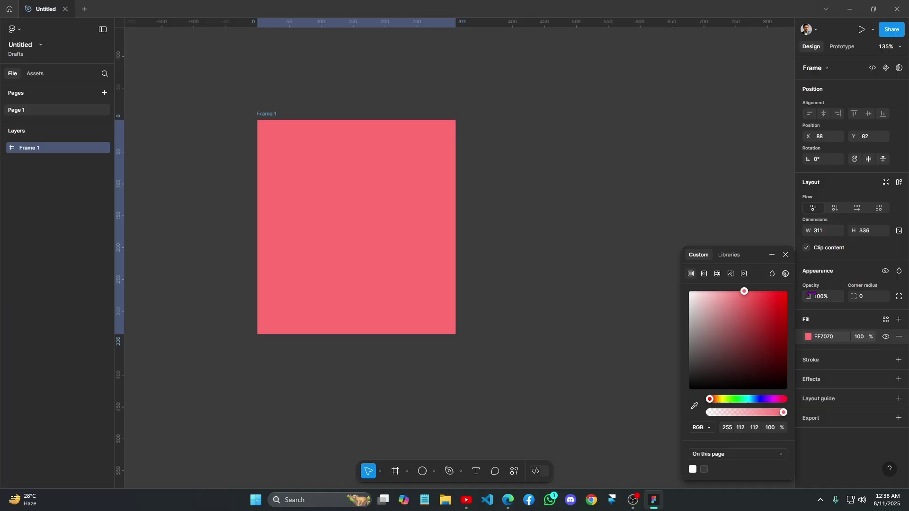
Try frame opacities of 50% and 10%, and set the opacity back to 100%.
left_click(823, 299)
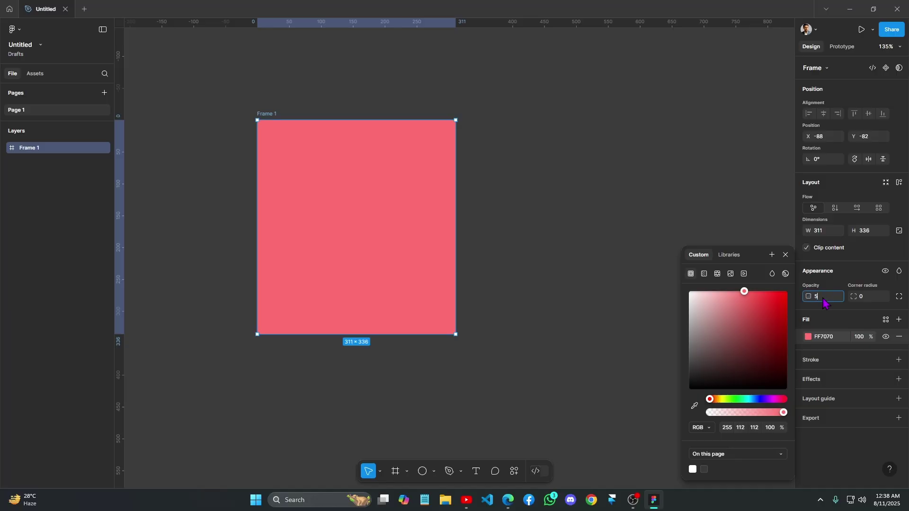
key("Return")
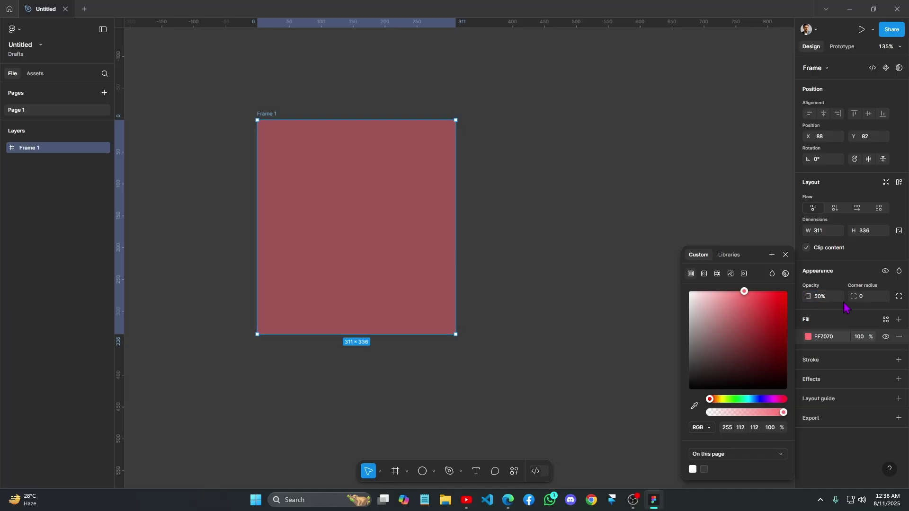
left_click(830, 301)
key("Return")
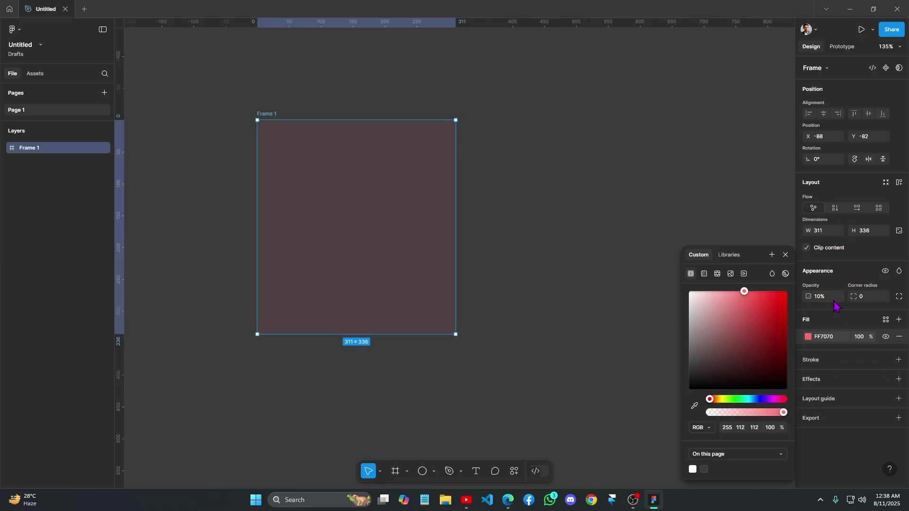
left_click(832, 300)
type("100")
key("Return")
left_click(510, 310)
left_click(363, 257)
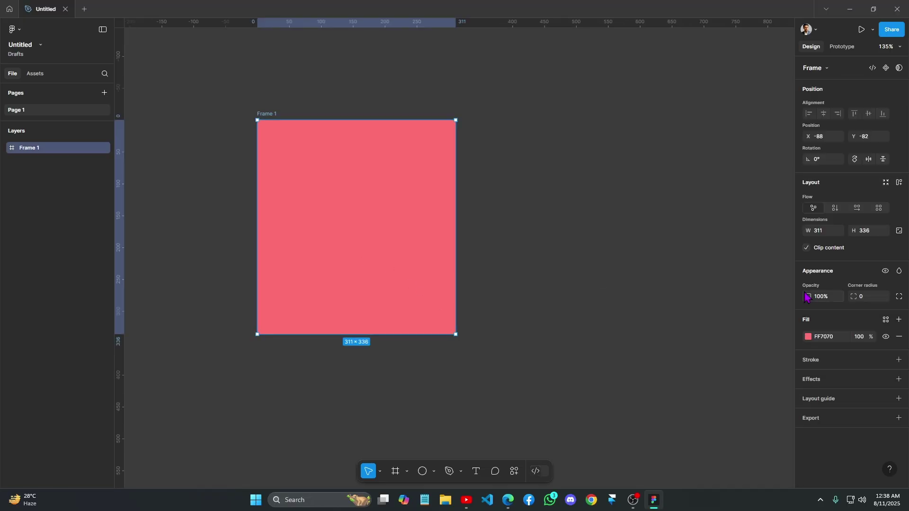
Set the frame's corner radius to 40, examine a rounded corner, and move the frame to about X 83, Y -134.
left_click(869, 298)
key("Return")
scroll(401, 125, "up", 5)
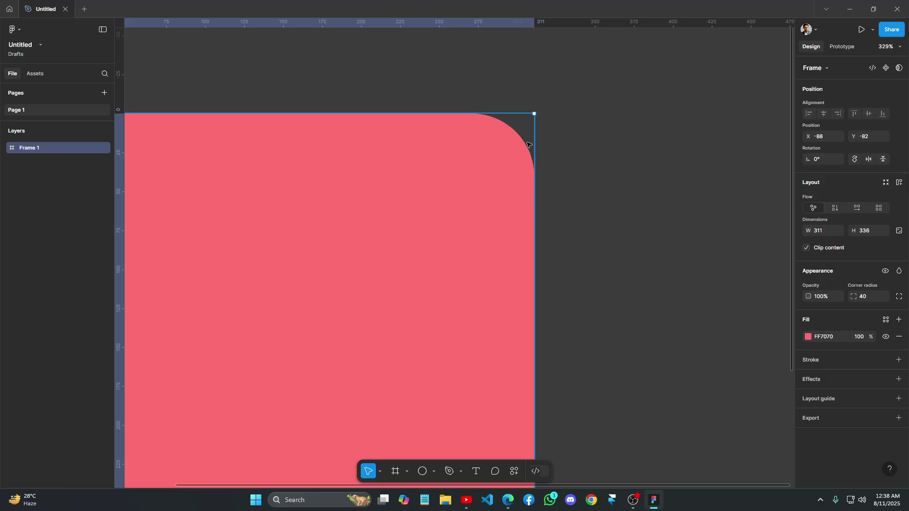
scroll(540, 168, "down", 5)
left_click_drag(452, 209, 562, 174)
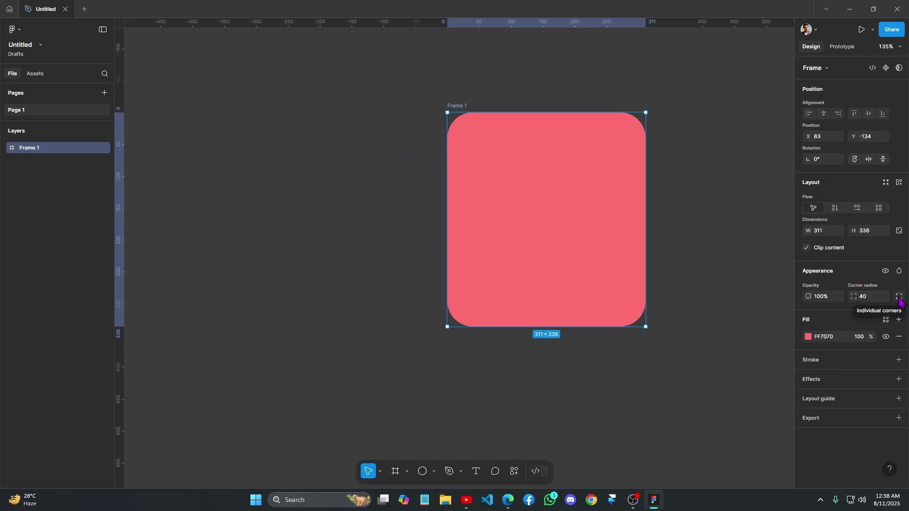
Set only the frame's top-left corner radius to 10, compare the corners, and move the frame to about X -43, Y -254.
left_click(899, 297)
left_click(833, 315)
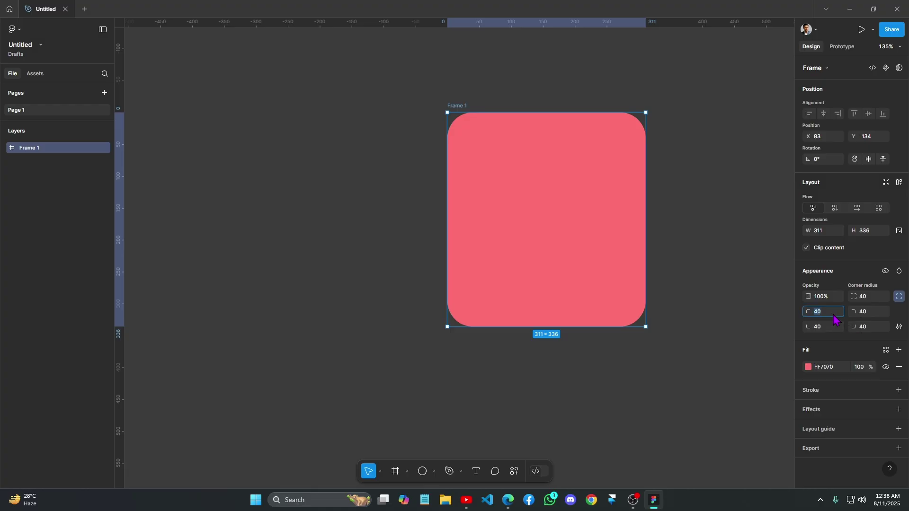
type("1")
key("Return")
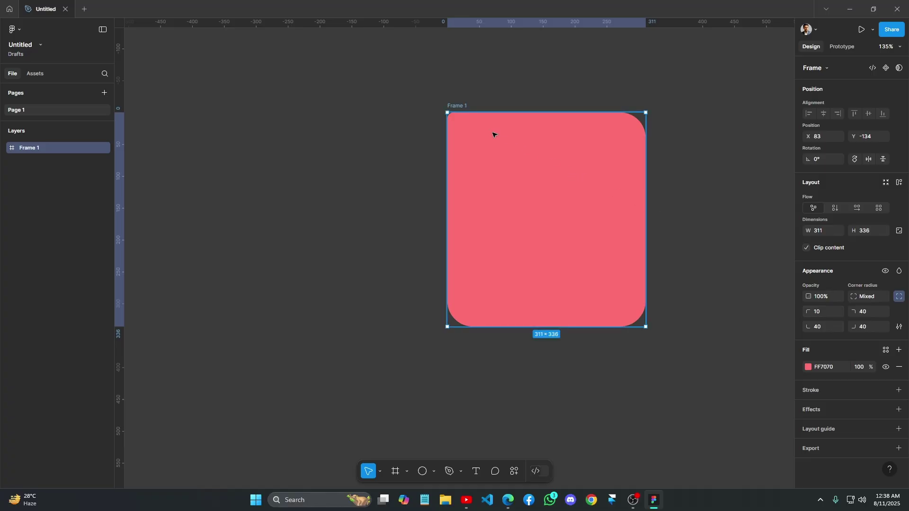
scroll(452, 118, "up", 6)
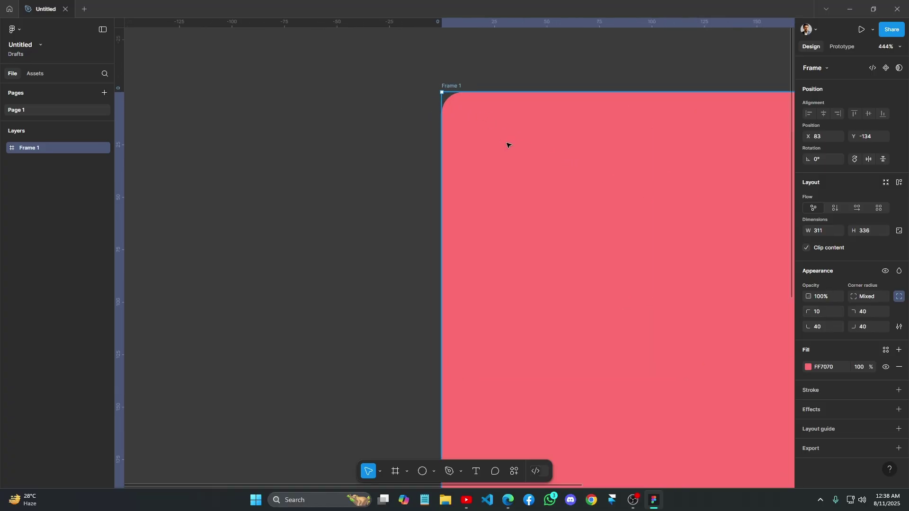
left_click_drag(557, 172, 241, 239)
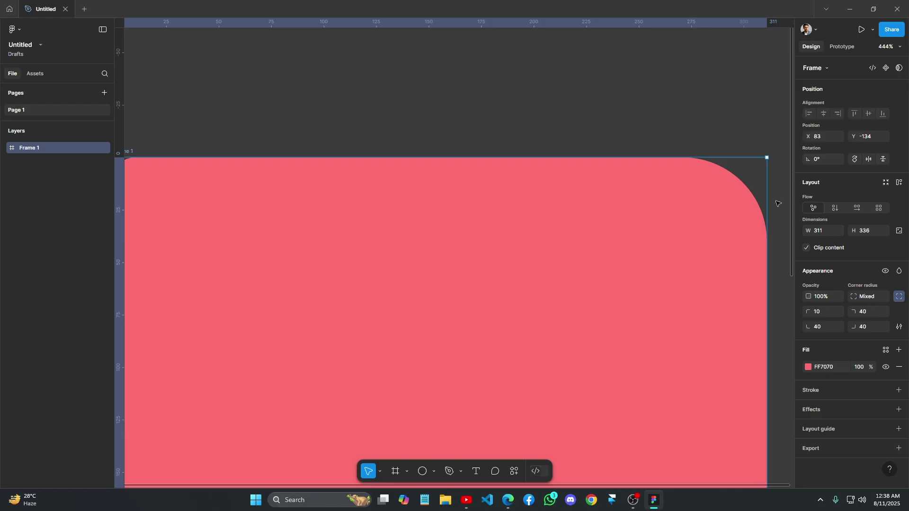
key("shift+0")
left_click_drag(662, 240, 600, 189)
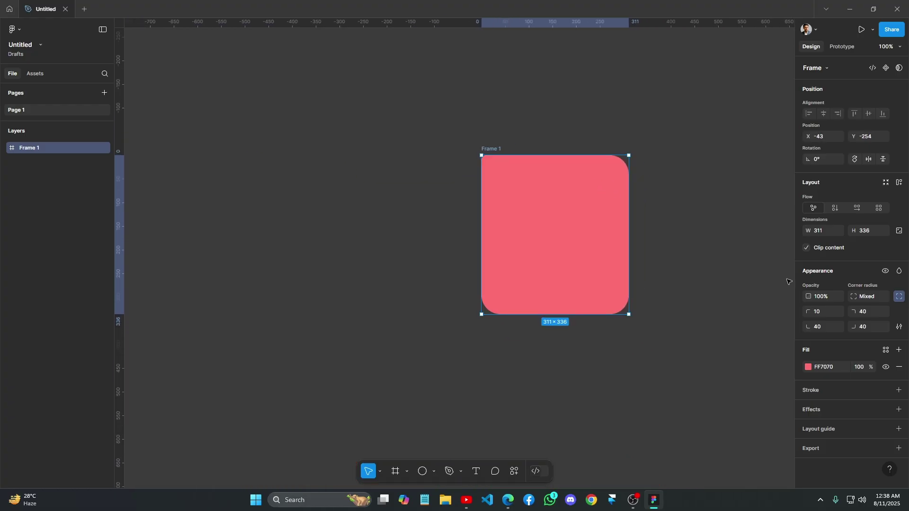
left_click(898, 297)
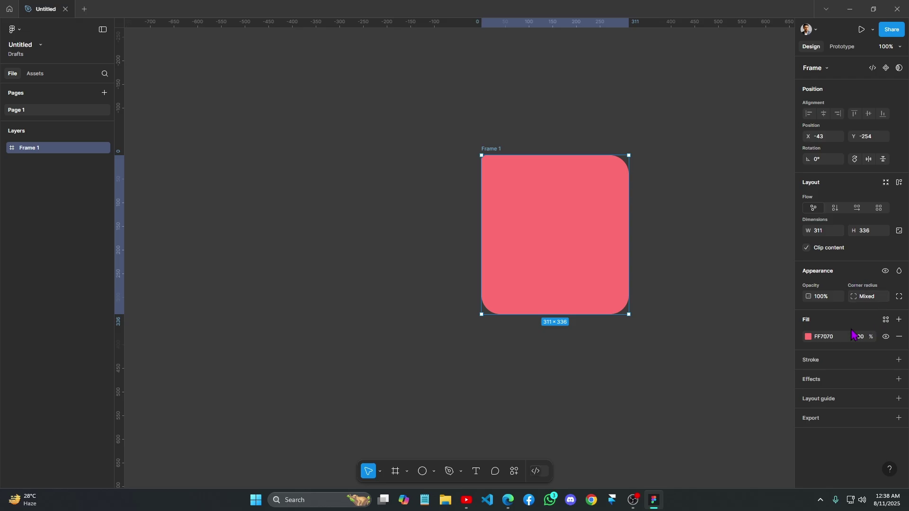
Change the frame's fill to dark red B90E0E and toggle the fill's visibility off and on.
left_click(808, 336)
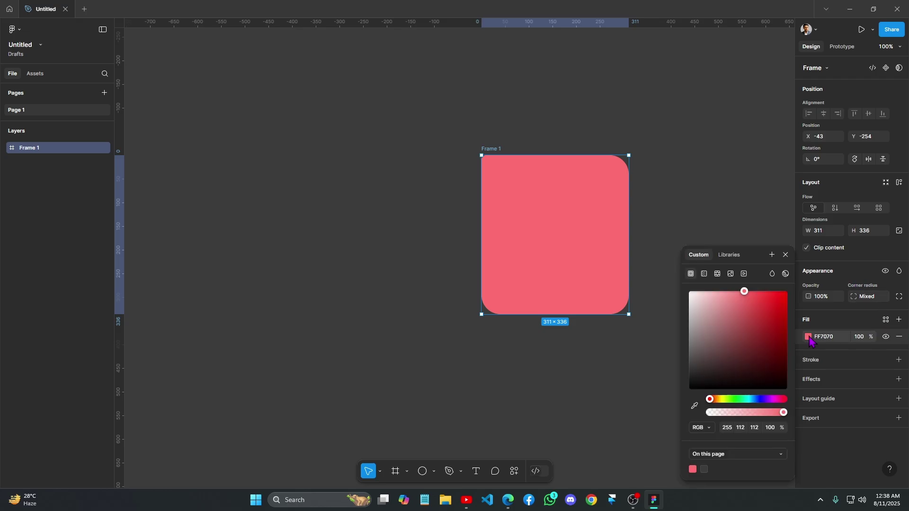
mouse_move(777, 327)
left_mouse_down()
mouse_move(715, 356)
mouse_move(736, 347)
mouse_move(739, 359)
mouse_move(785, 330)
left_mouse_up()
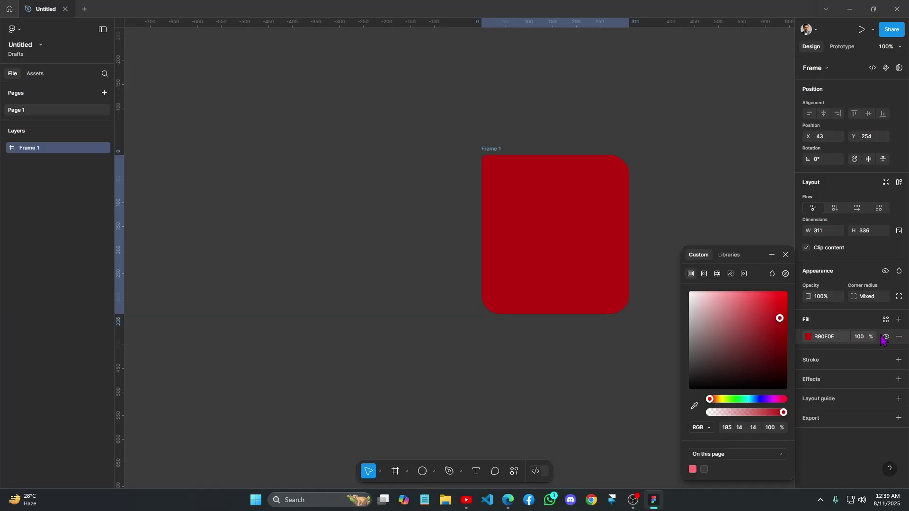
left_click(886, 337)
left_click(885, 337)
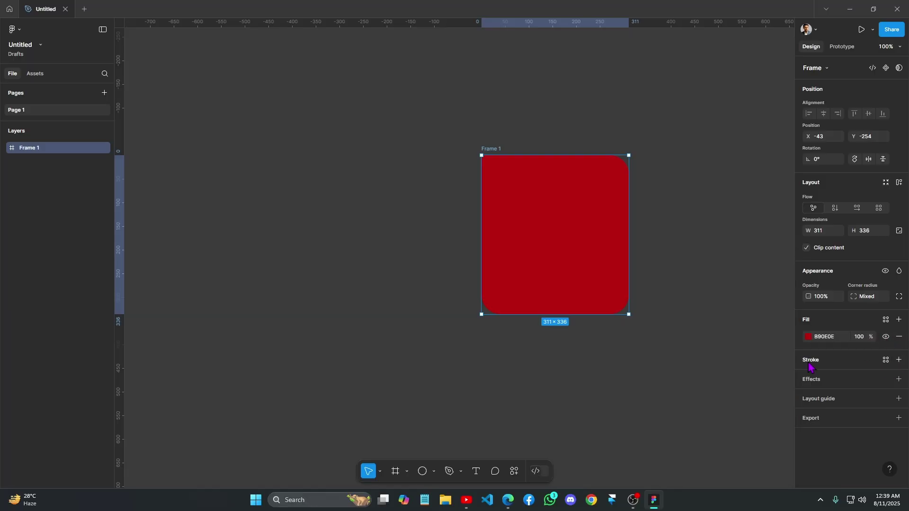
Add a black 000000 inside stroke with weight 5 to the frame and examine its edge up close.
left_click(899, 361)
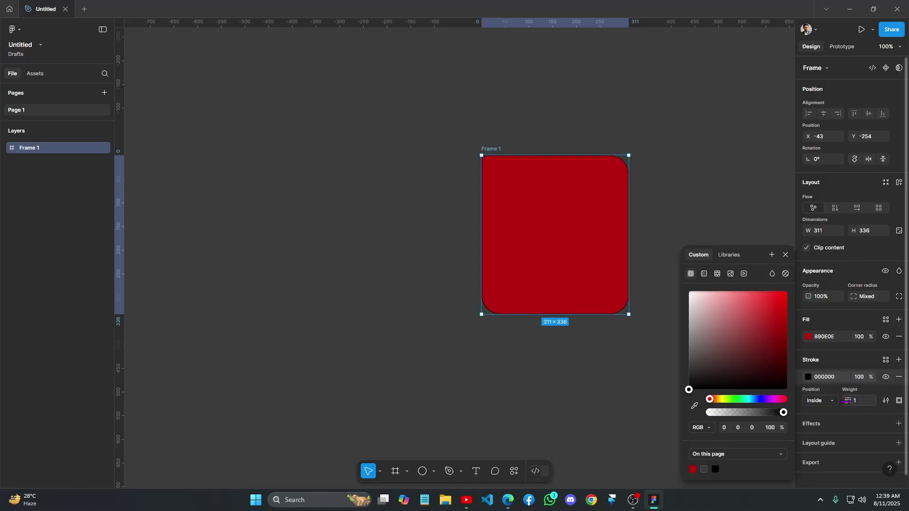
left_click_drag(842, 401, 851, 402)
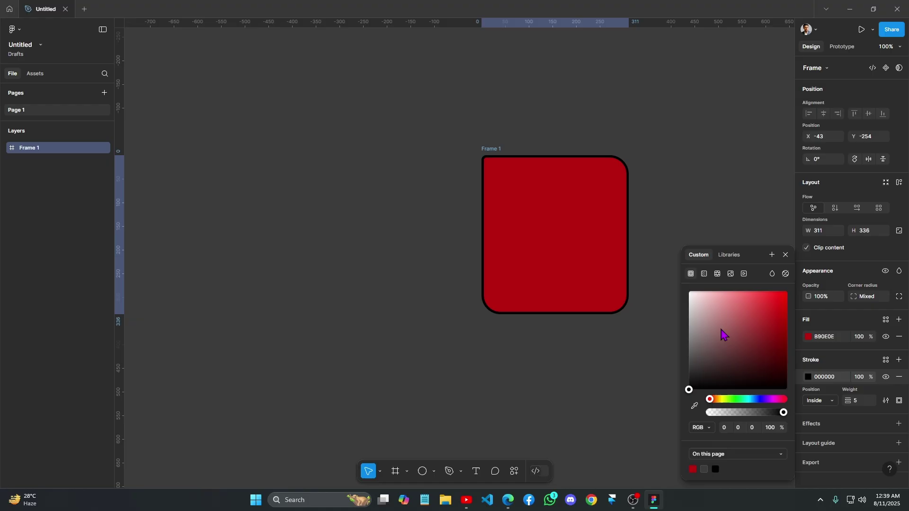
scroll(632, 263, "up", 10)
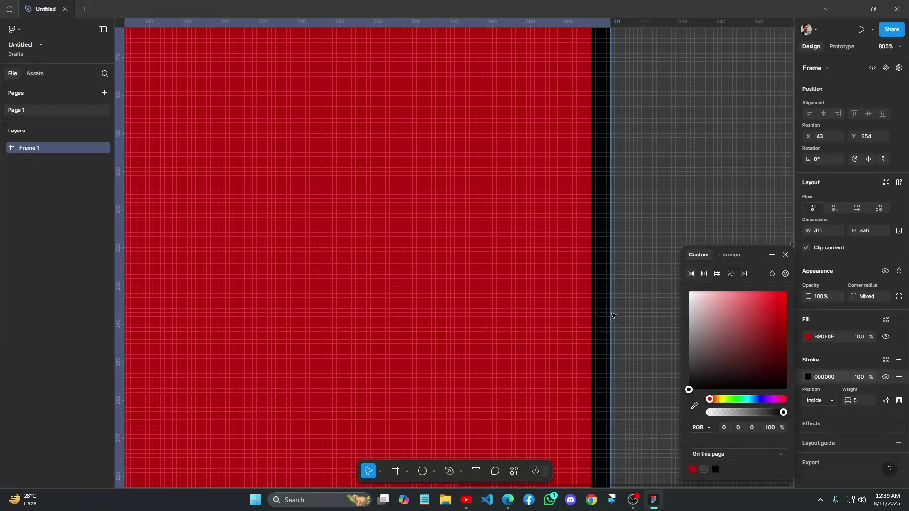
scroll(617, 319, "down", 5)
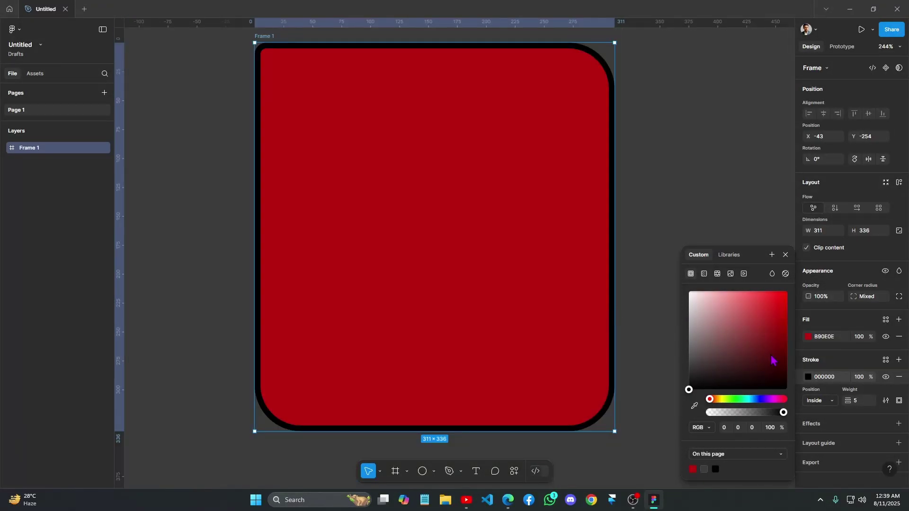
Try the Outside stroke position, settle on Center, and set the stroke weight to 6.
left_click(825, 405)
left_click(826, 411)
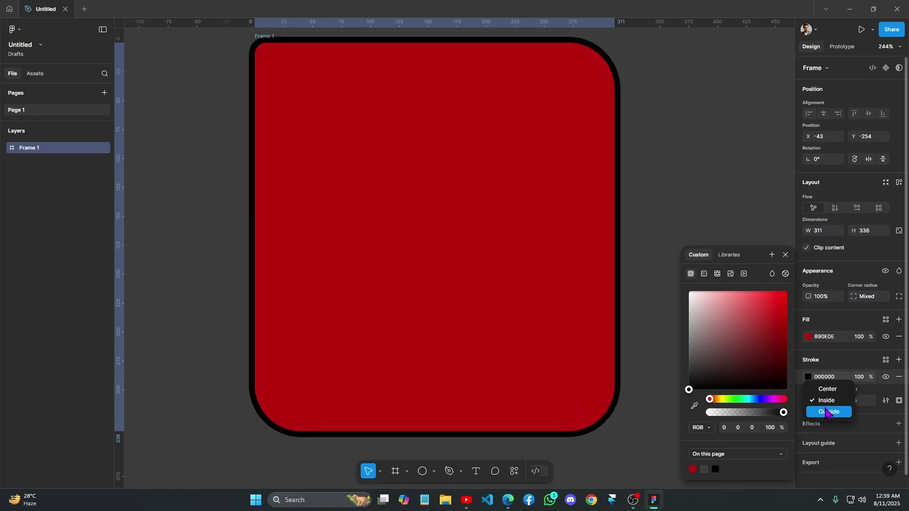
left_click(826, 412)
left_click(832, 400)
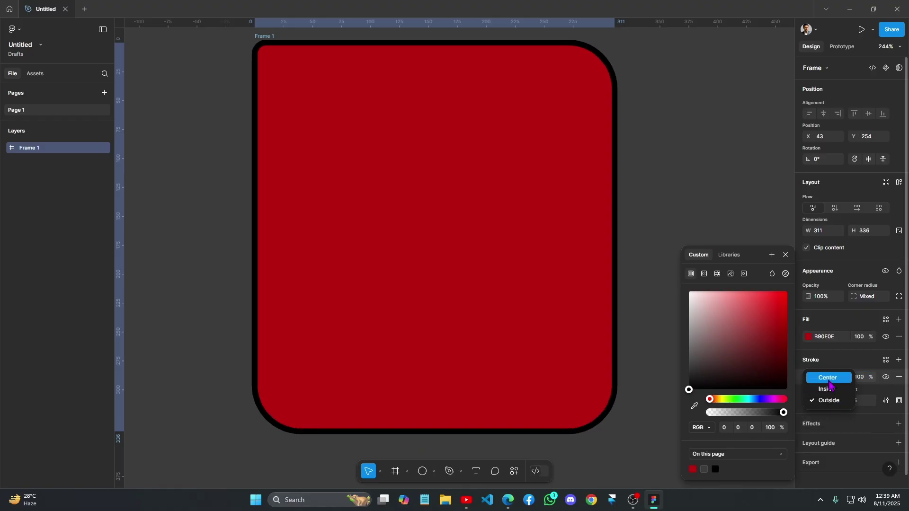
left_click(830, 380)
mouse_move(848, 402)
left_mouse_down()
mouse_move(862, 407)
mouse_move(838, 403)
left_mouse_up()
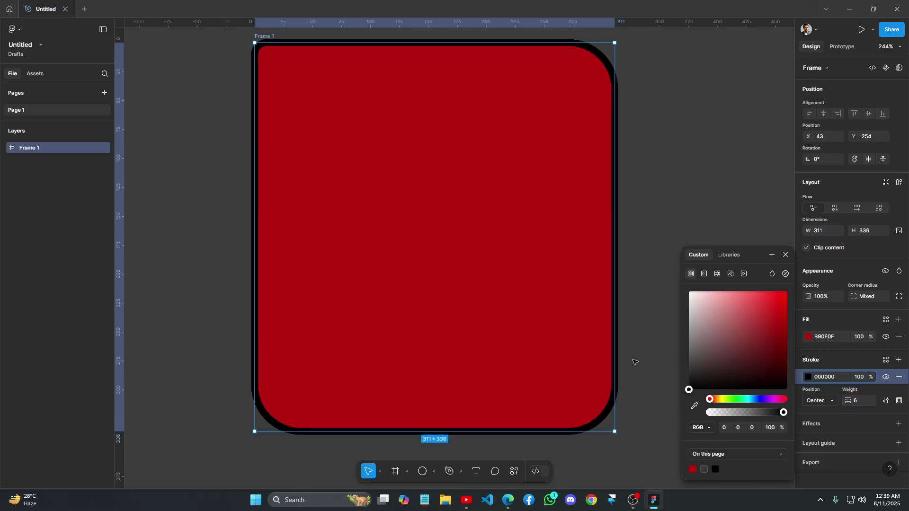
Add a drop shadow effect to the frame and look through the other effect types.
left_click(640, 385)
key("ctrl+a")
scroll(838, 423, "down", 1)
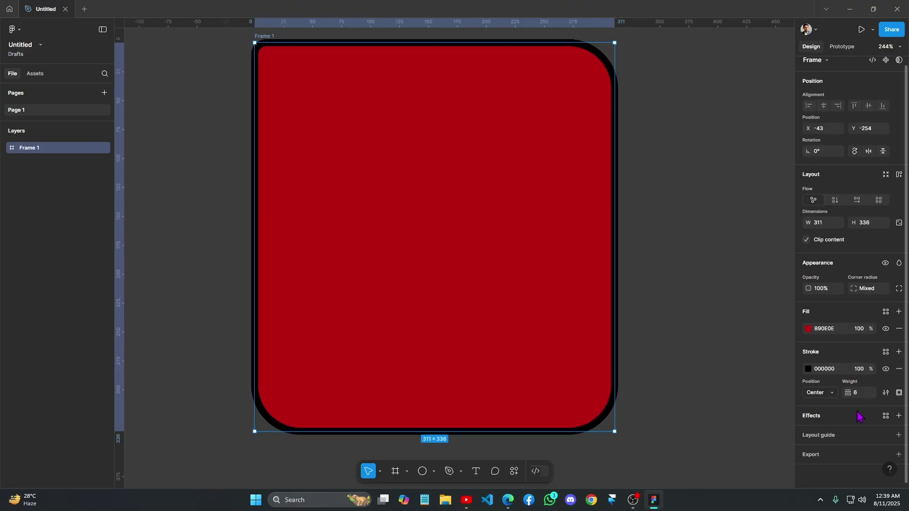
left_click(900, 416)
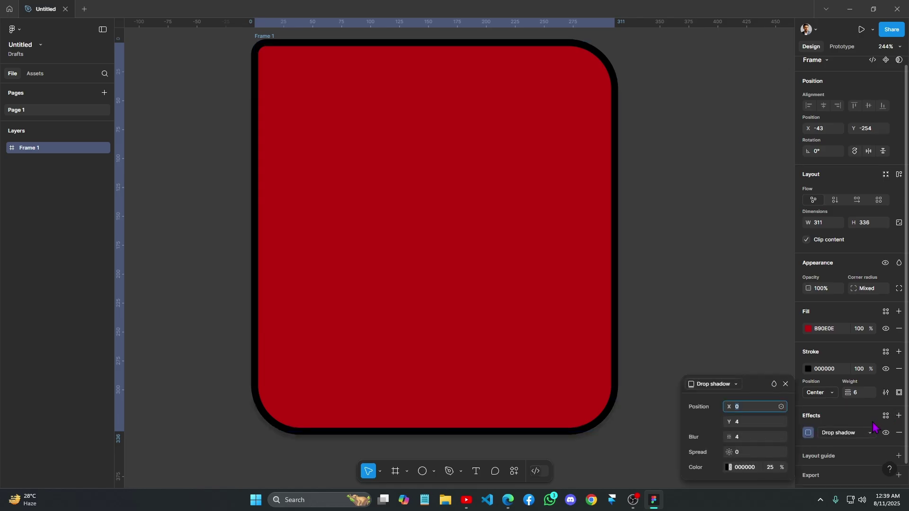
left_click(717, 385)
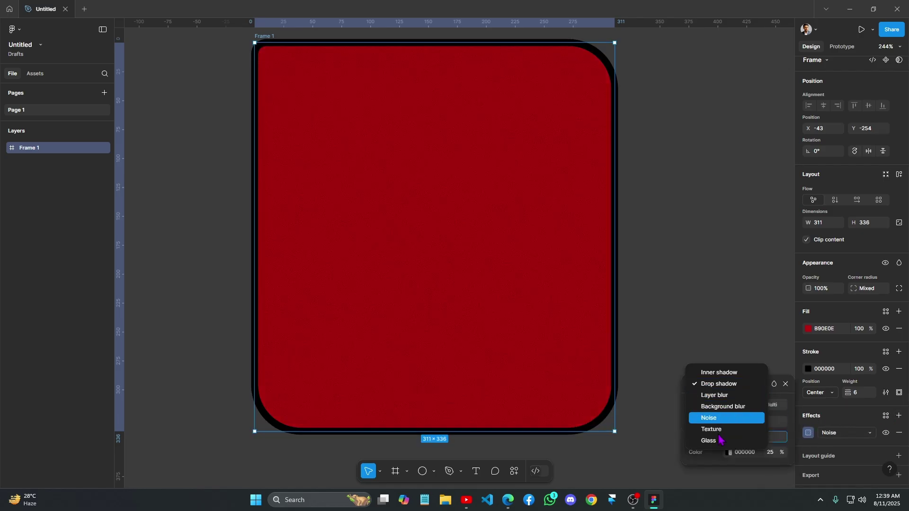
key("Escape")
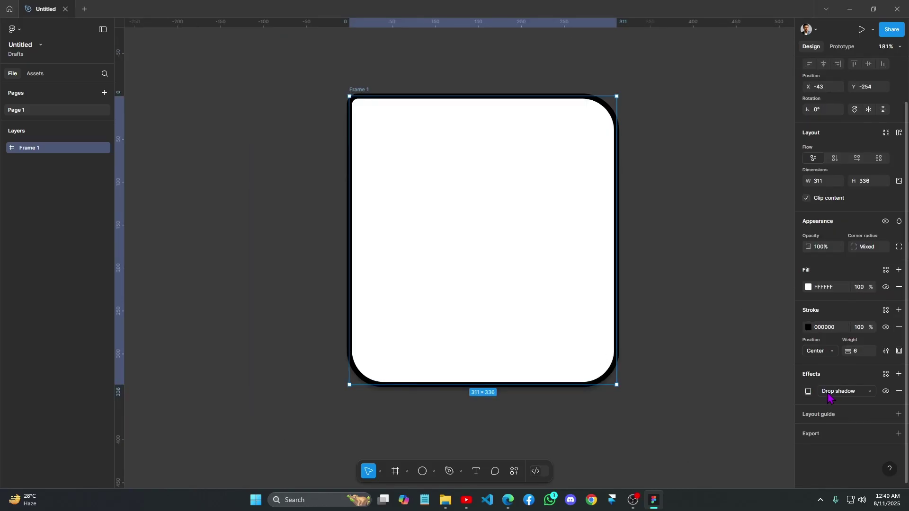
Add a layout guide to the frame, try columns, and switch it to 5 rows.
left_click(899, 415)
left_click(725, 435)
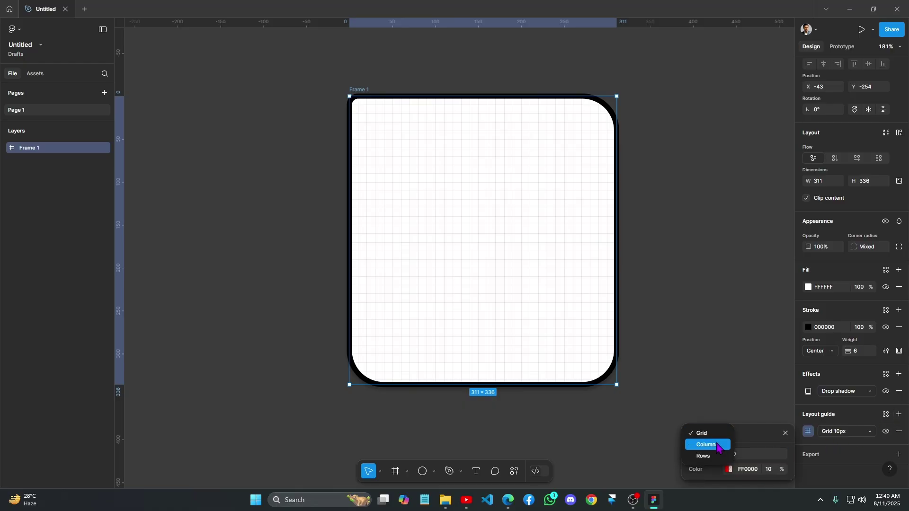
left_click(717, 445)
left_click(713, 432)
left_click(716, 444)
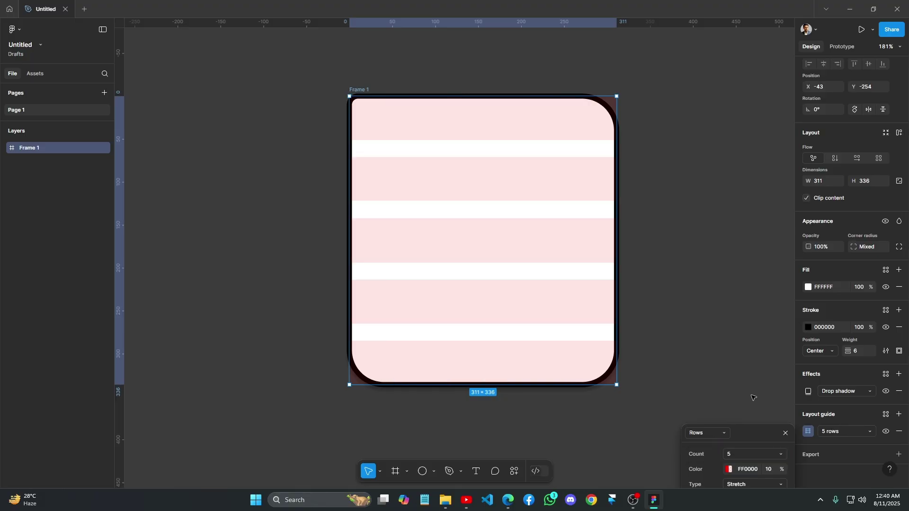
left_click(753, 397)
Add an export setting to the frame in PDF format, start the export, and cancel saving the file.
left_click(582, 327)
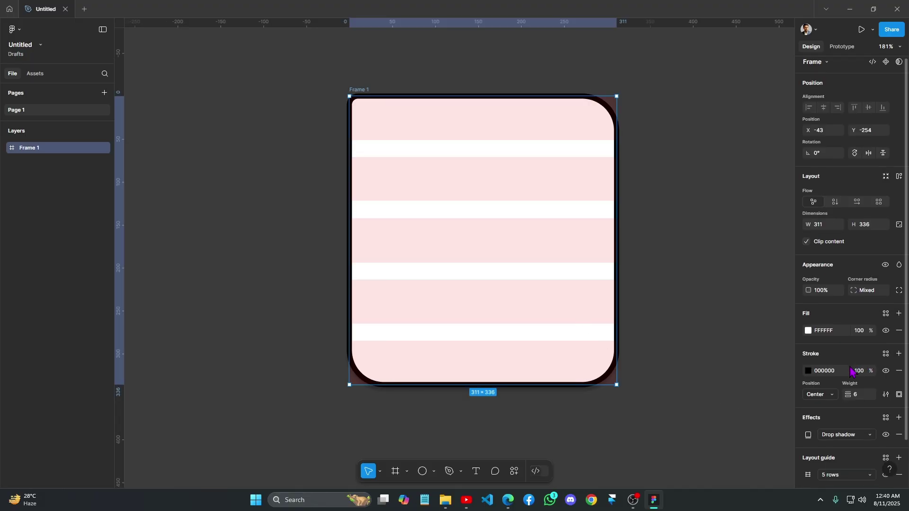
scroll(851, 370, "down", 1)
left_click(898, 455)
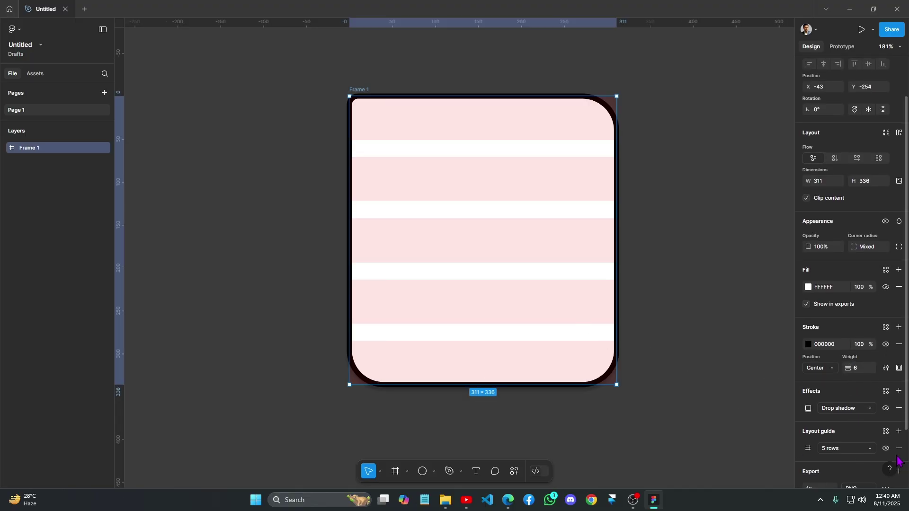
scroll(847, 438, "down", 1)
scroll(848, 438, "down", 1)
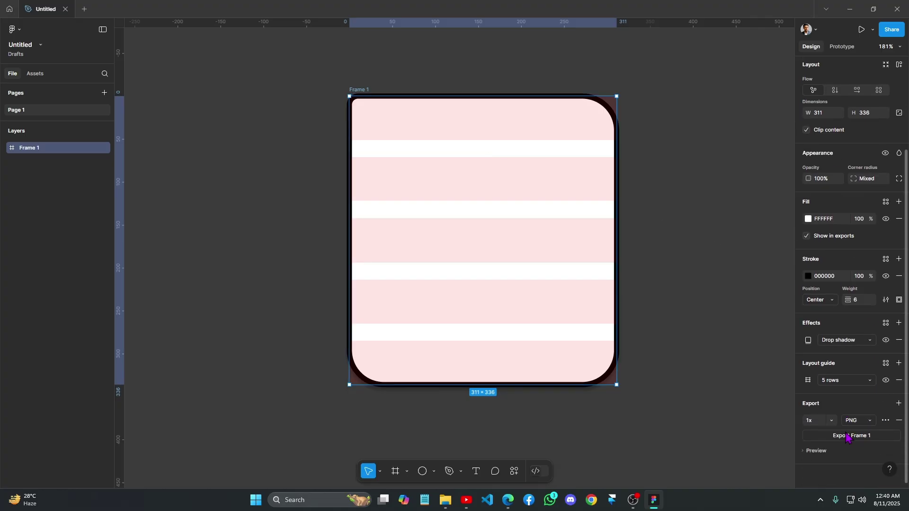
left_click(867, 425)
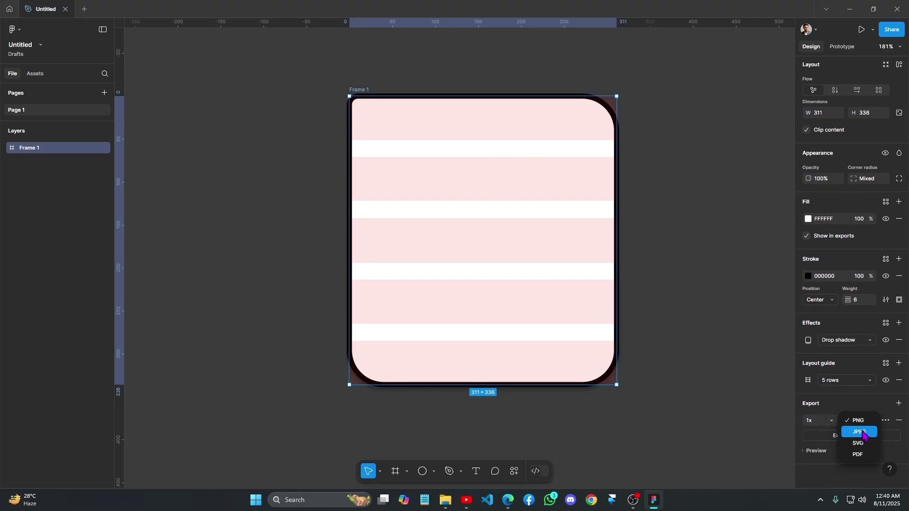
left_click(856, 455)
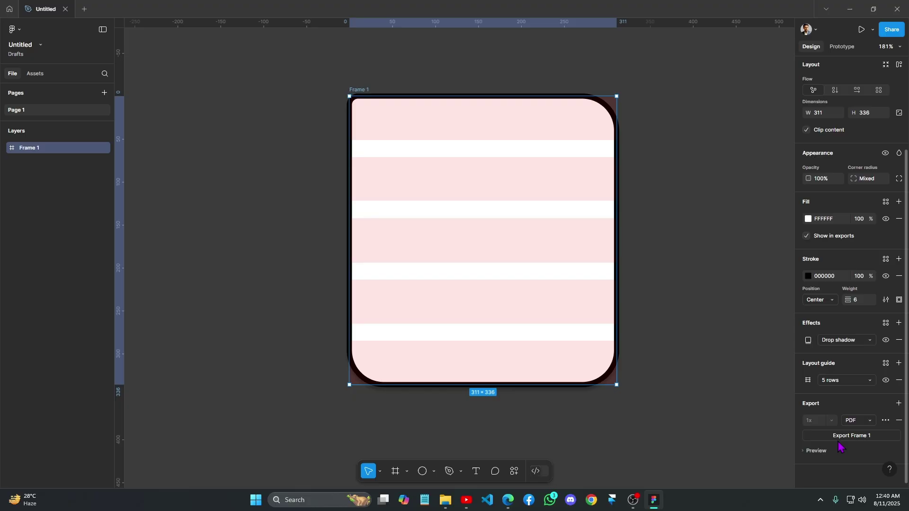
left_click(839, 436)
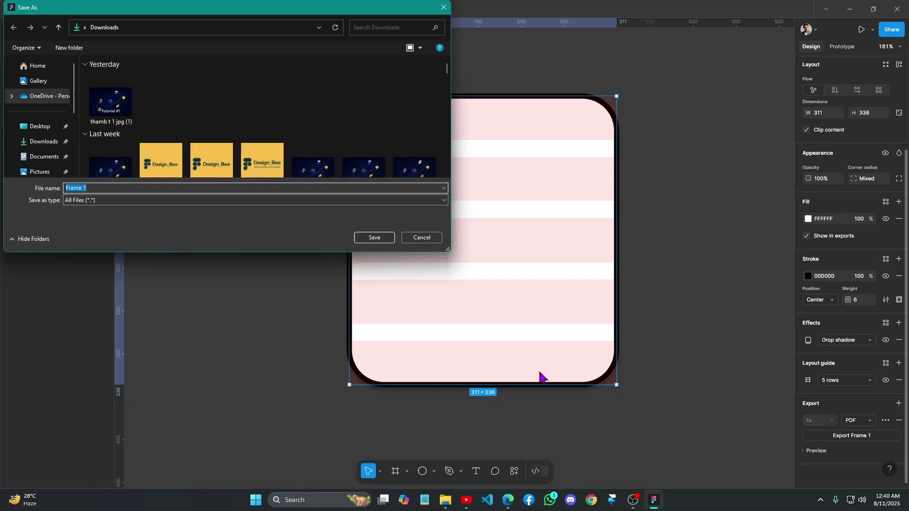
left_click(443, 7)
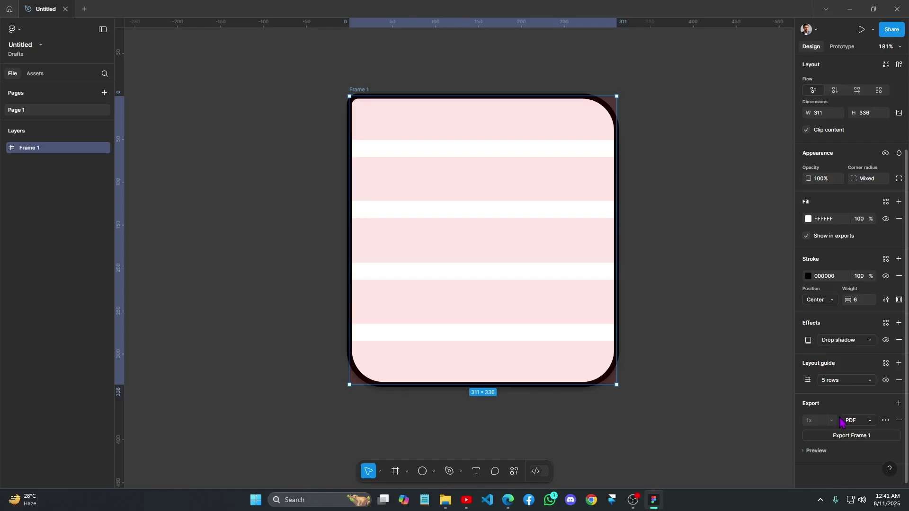
View the frame's export preview and its prototype settings, and return to the design properties.
left_click(816, 454)
scroll(819, 447, "down", 2)
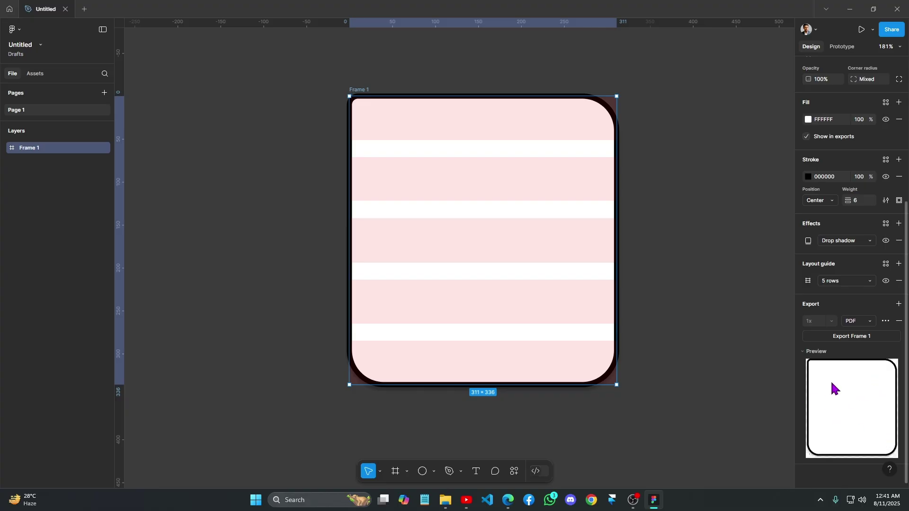
left_click(825, 359)
scroll(859, 159, "up", 4)
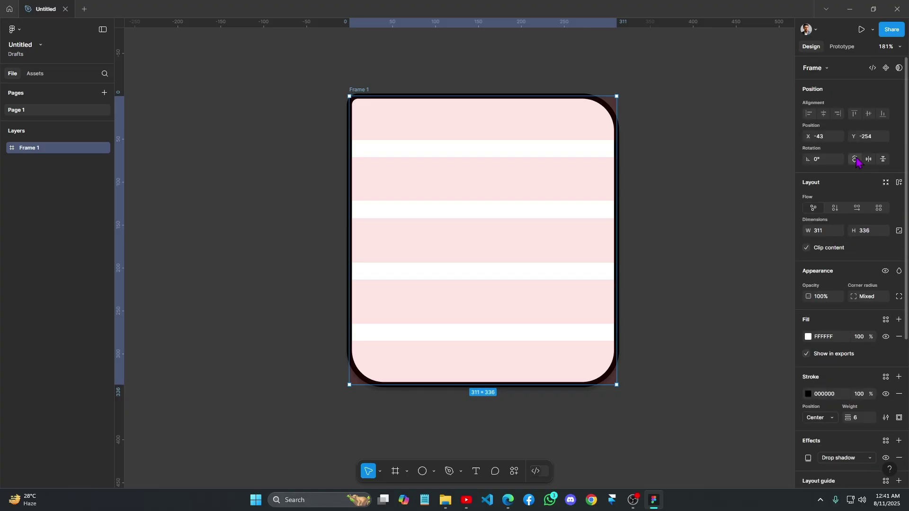
left_click(839, 46)
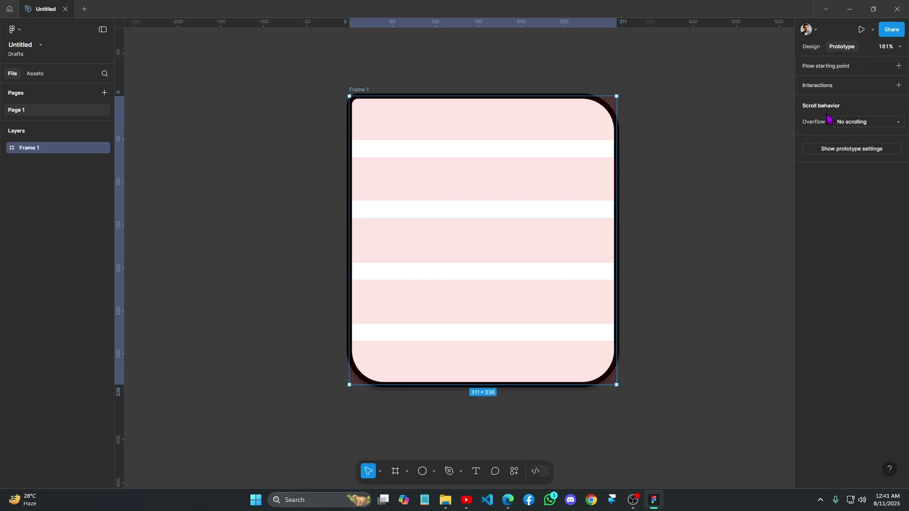
left_click(811, 47)
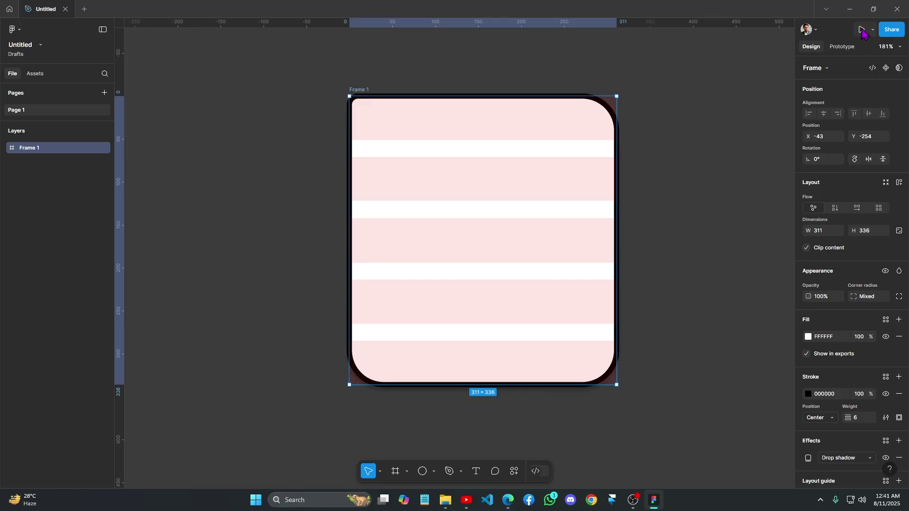
Accept the Full seat, copy the share link to Frame 1, and close the sharing options.
left_click(892, 30)
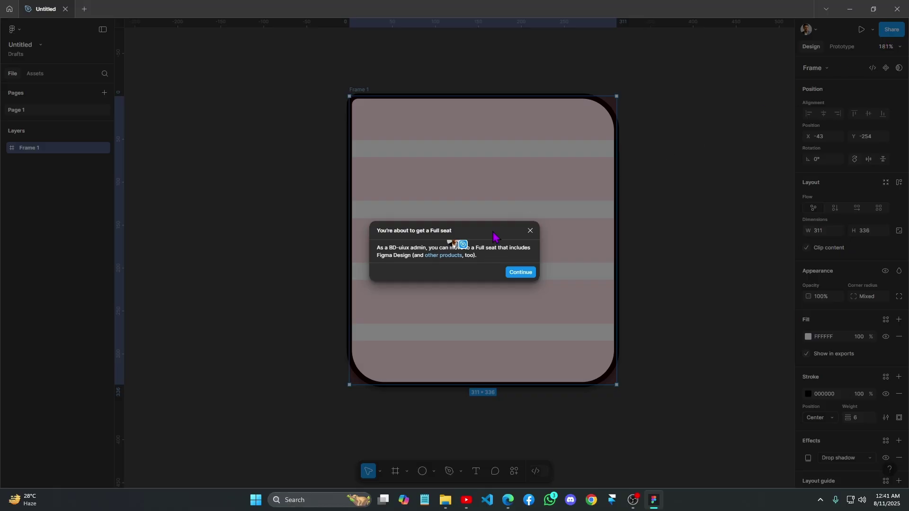
left_click(522, 274)
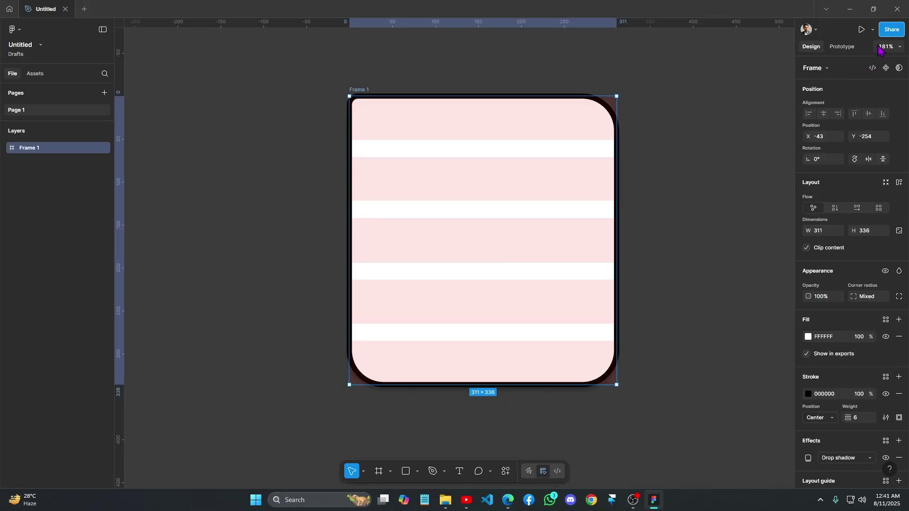
left_click(890, 31)
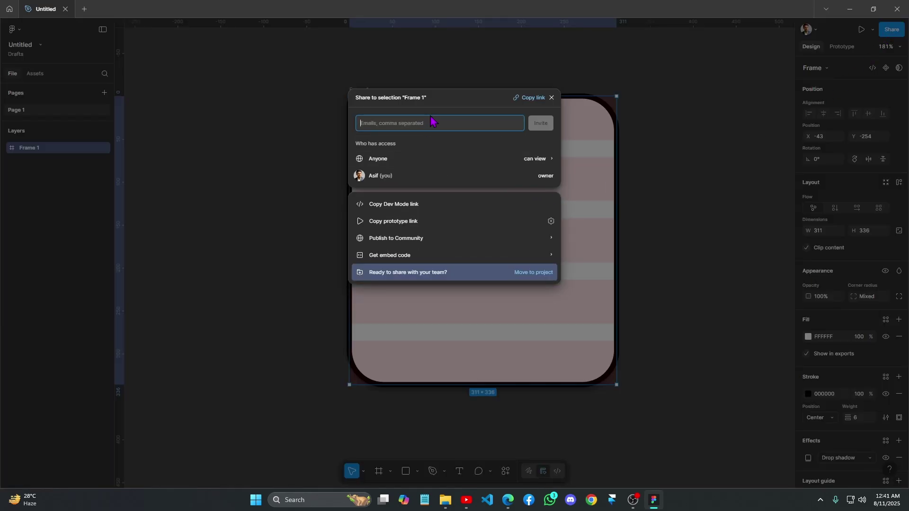
left_click(525, 101)
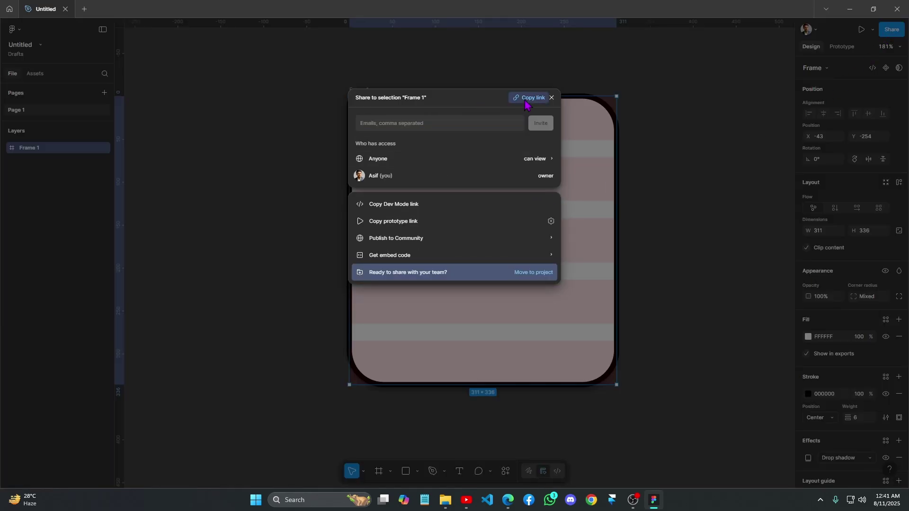
left_click(551, 98)
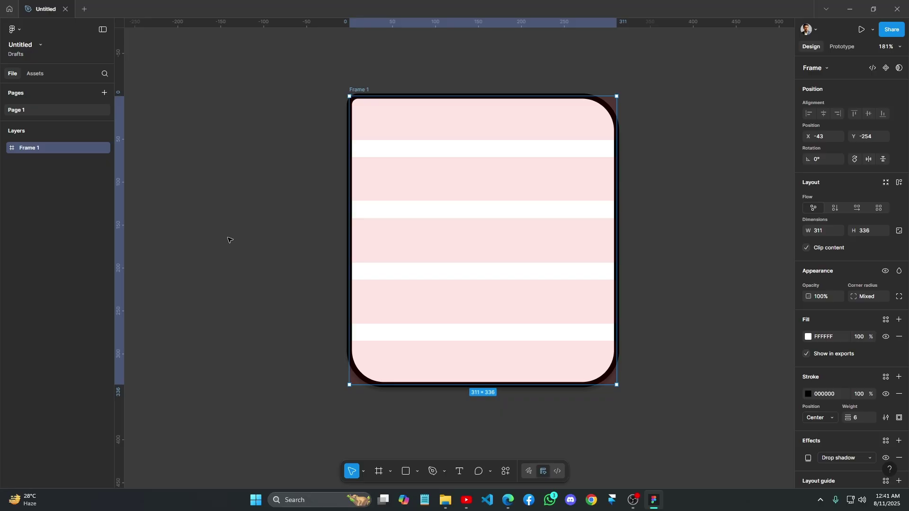